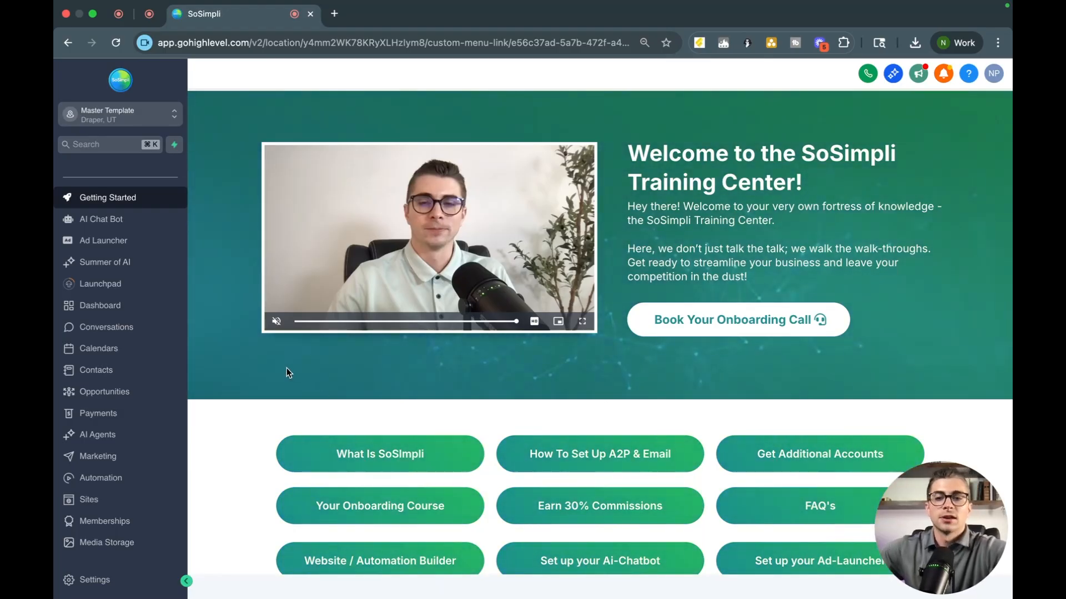
Start a new website in the Websites area of Sites, choosing to build it from templates
left_click(107, 501)
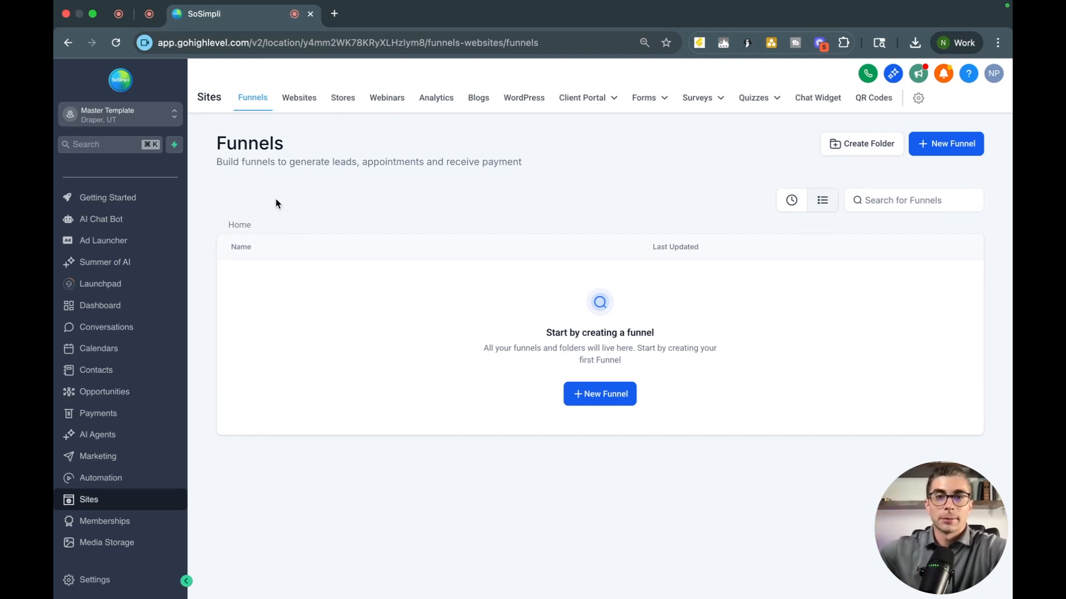
left_click(302, 104)
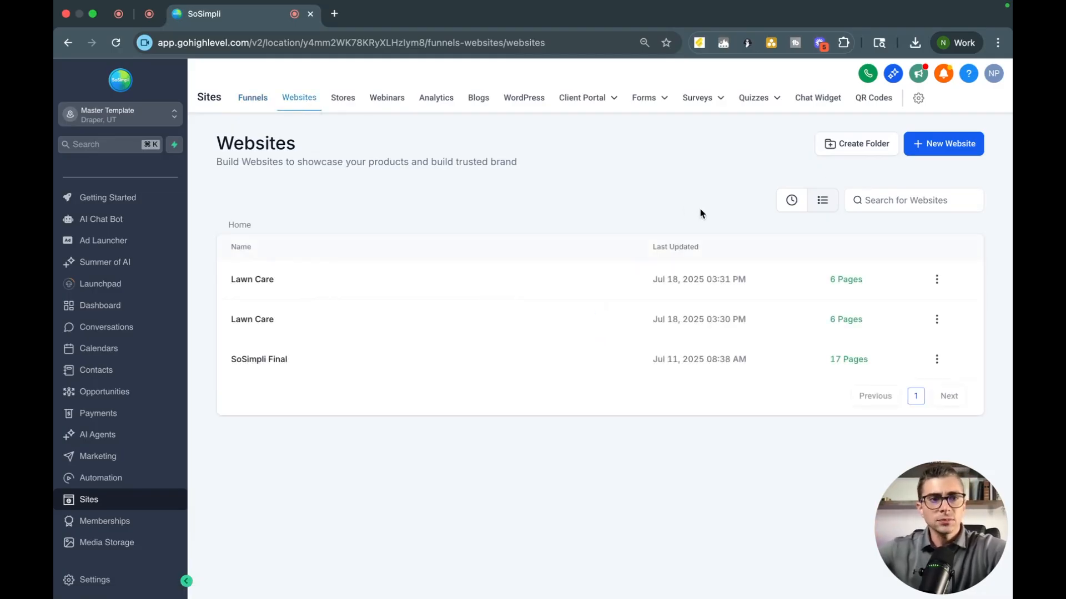
left_click(946, 144)
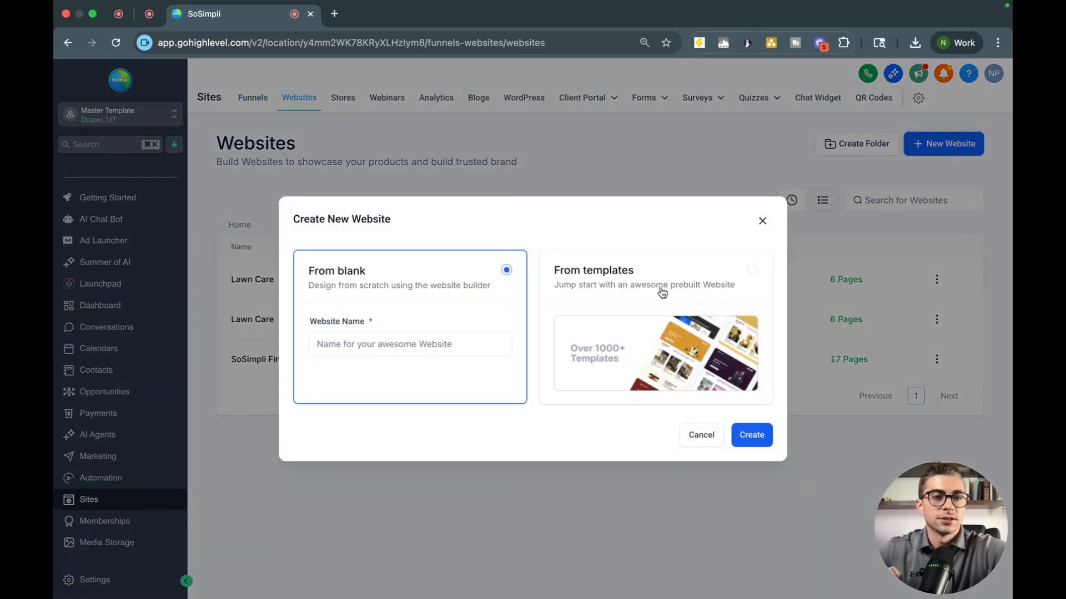
left_click(683, 287)
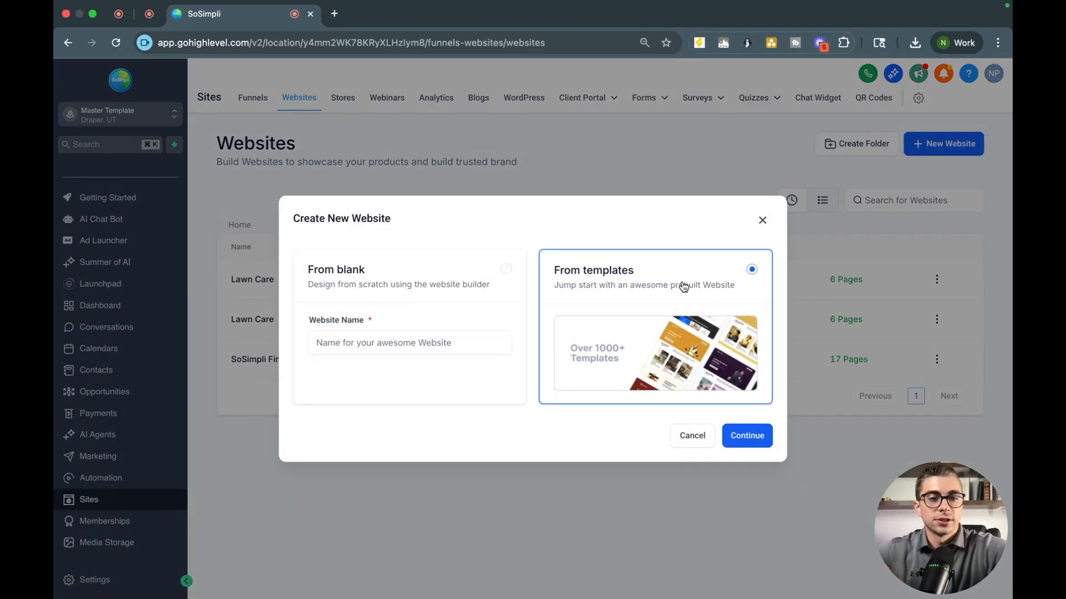
left_click(749, 444)
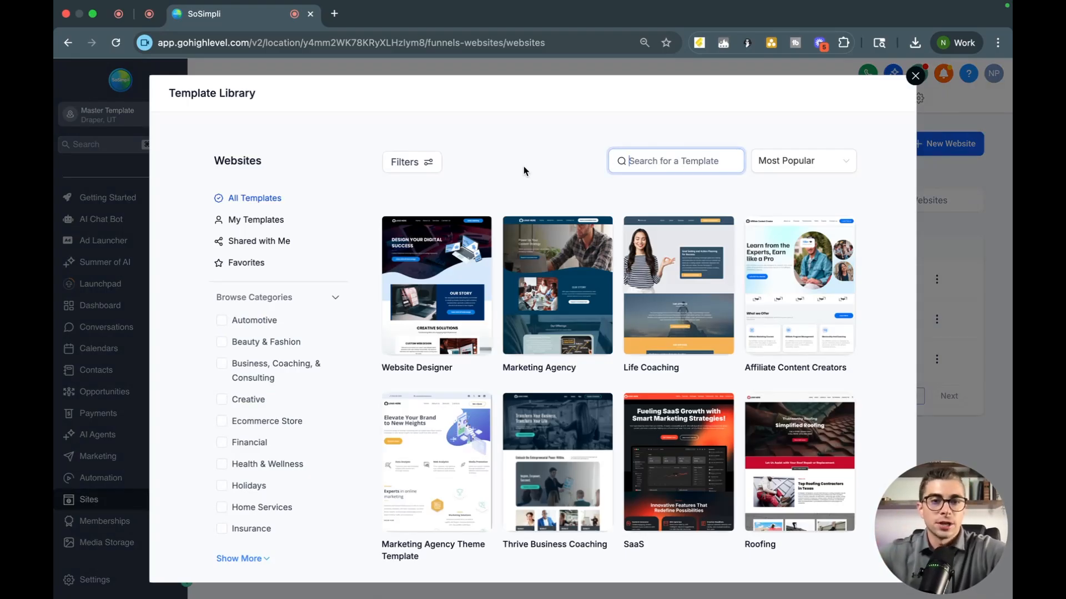
Preview the Roofing template, create the new website from it and open its Home page for editing
scroll(583, 278, "down", 3)
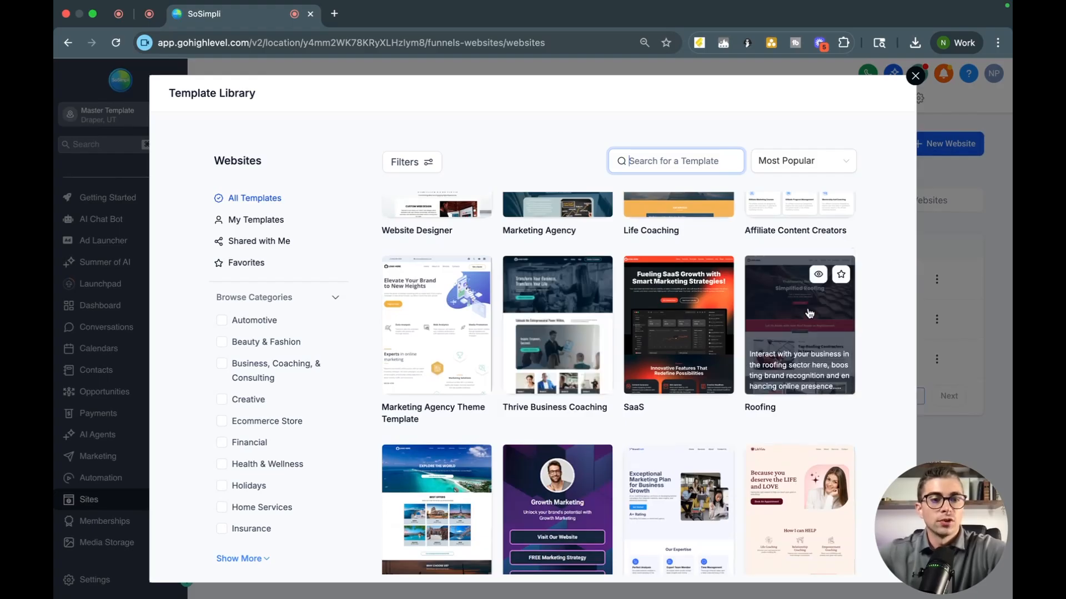
left_click(809, 348)
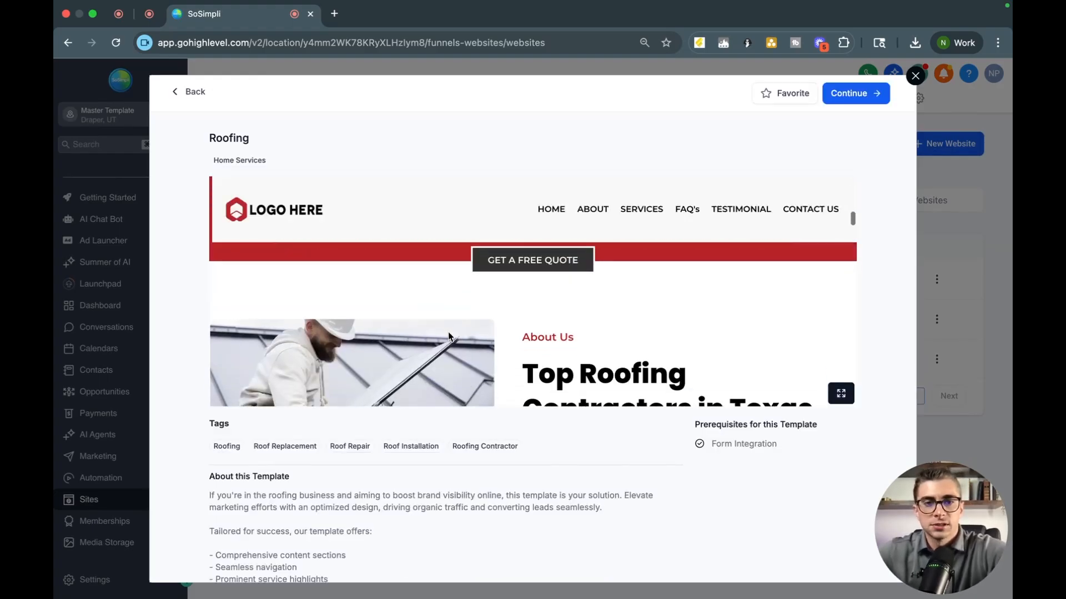
scroll(450, 336, "down", 2)
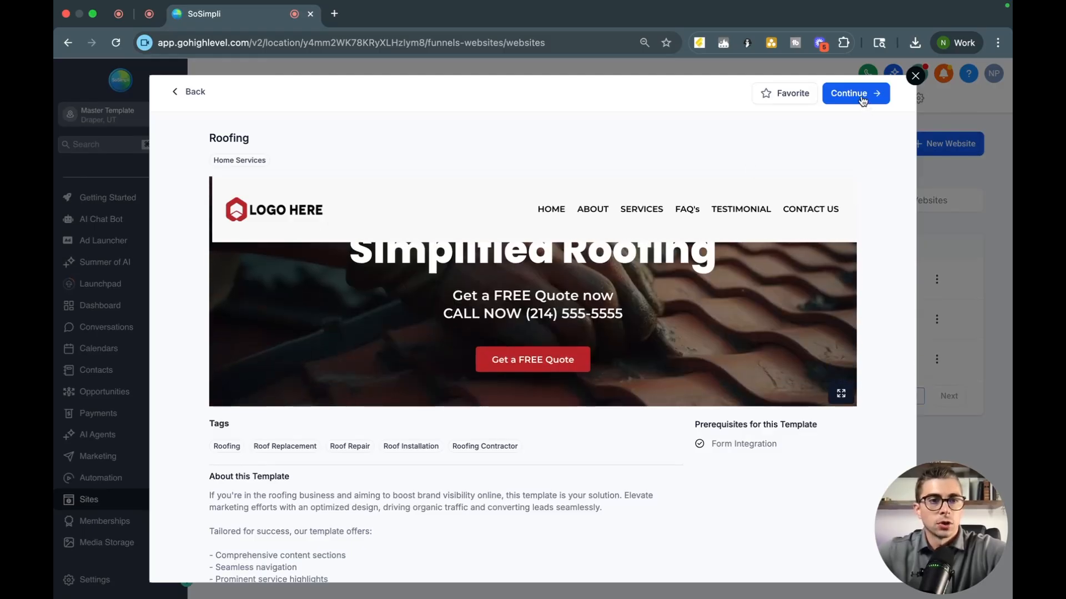
left_click(861, 94)
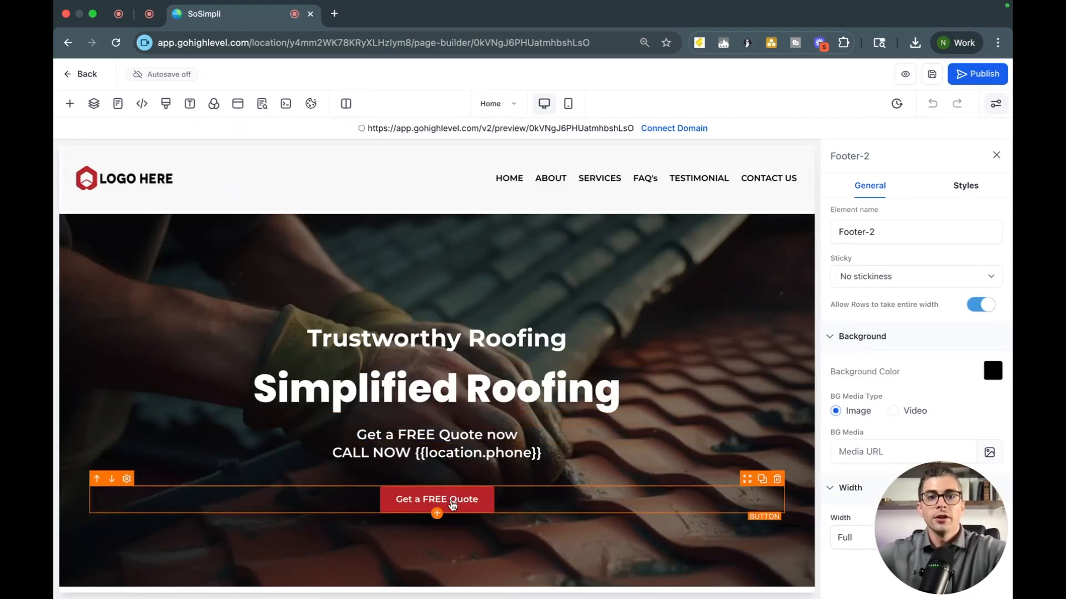
Set the "Get a FREE Quote" hero button's desktop text font size to 47 px and sub text font size to 44 px
left_click(572, 104)
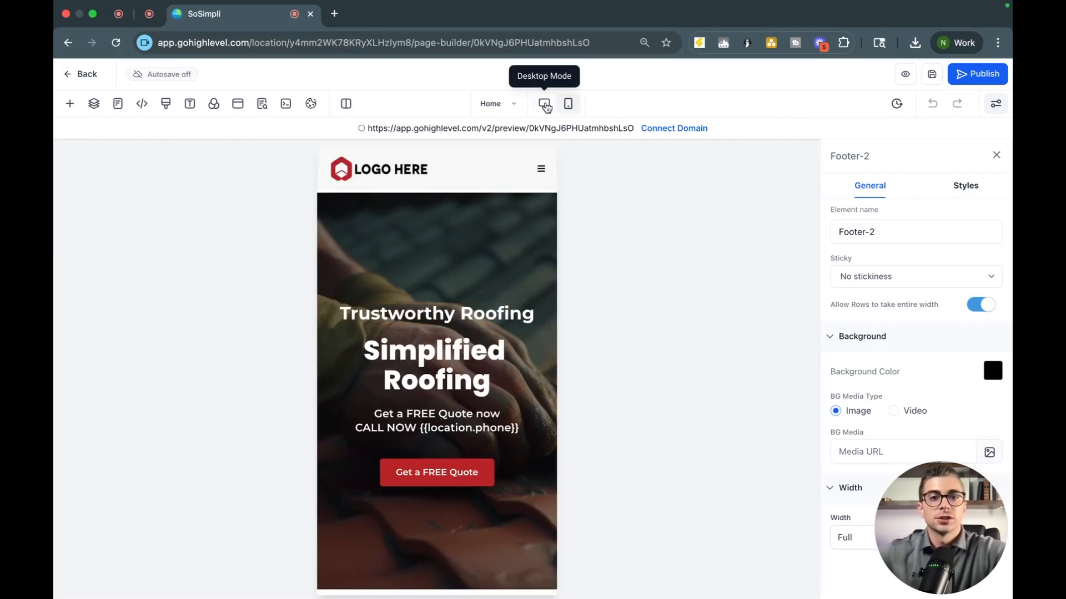
left_click(545, 104)
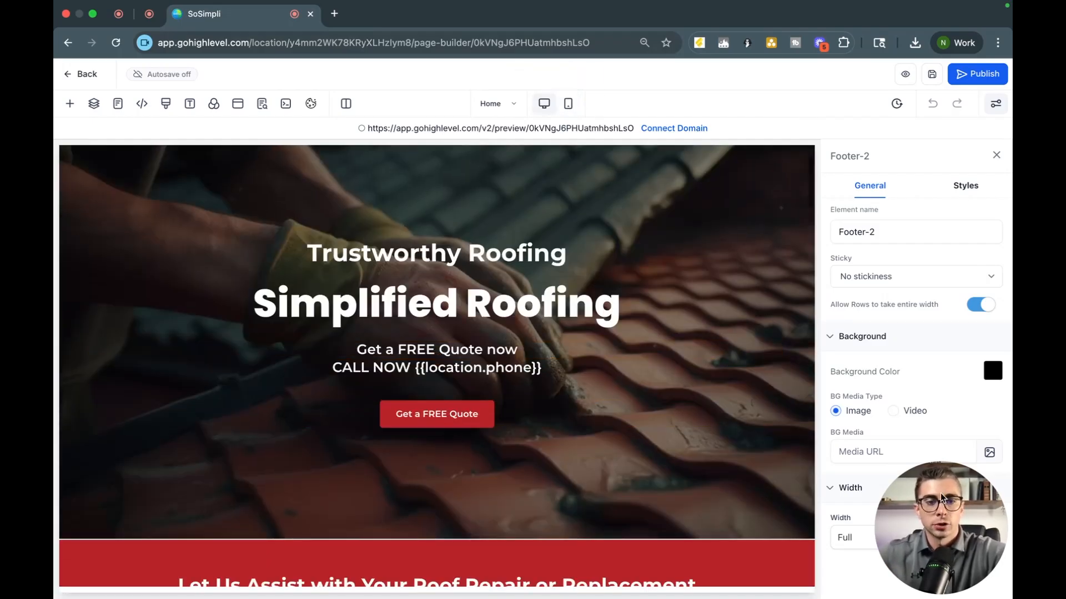
left_click_drag(948, 527, 797, 354)
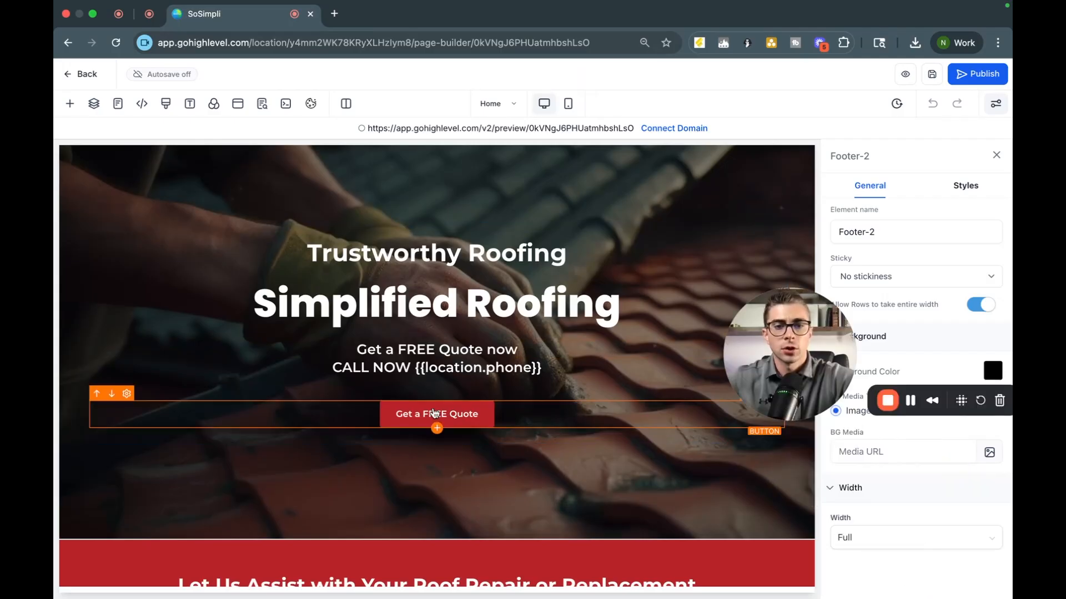
left_click(618, 416)
scroll(850, 475, "down", 1)
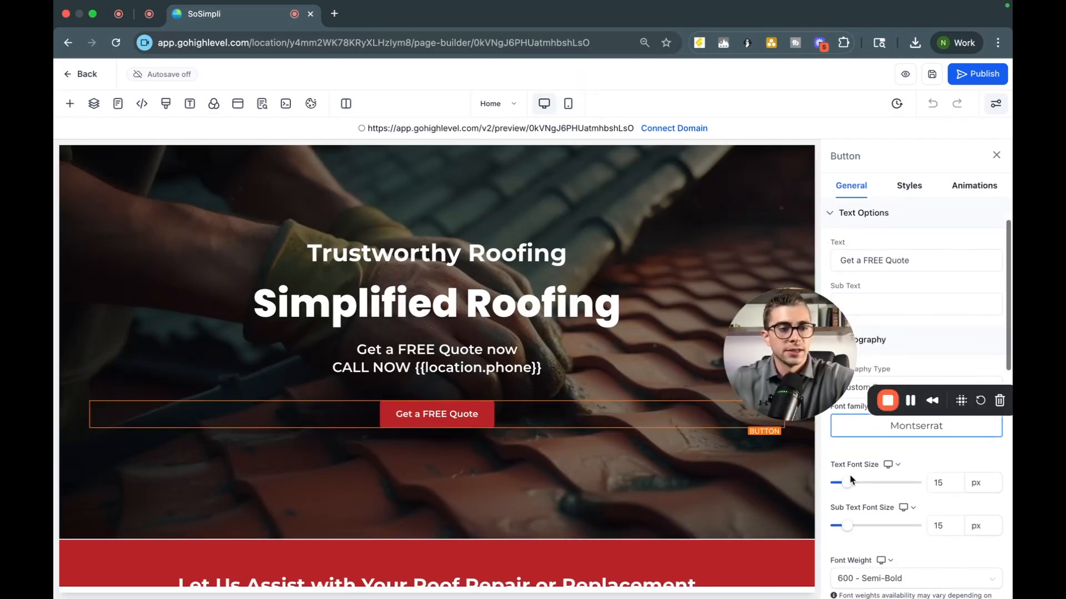
left_click_drag(850, 484, 870, 485)
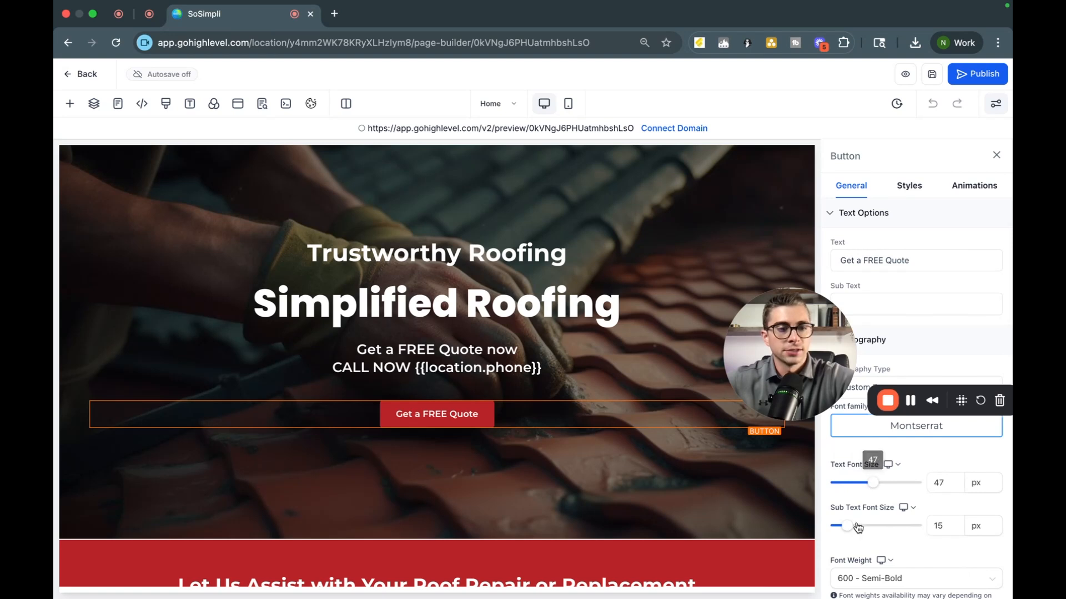
left_click_drag(850, 531, 872, 531)
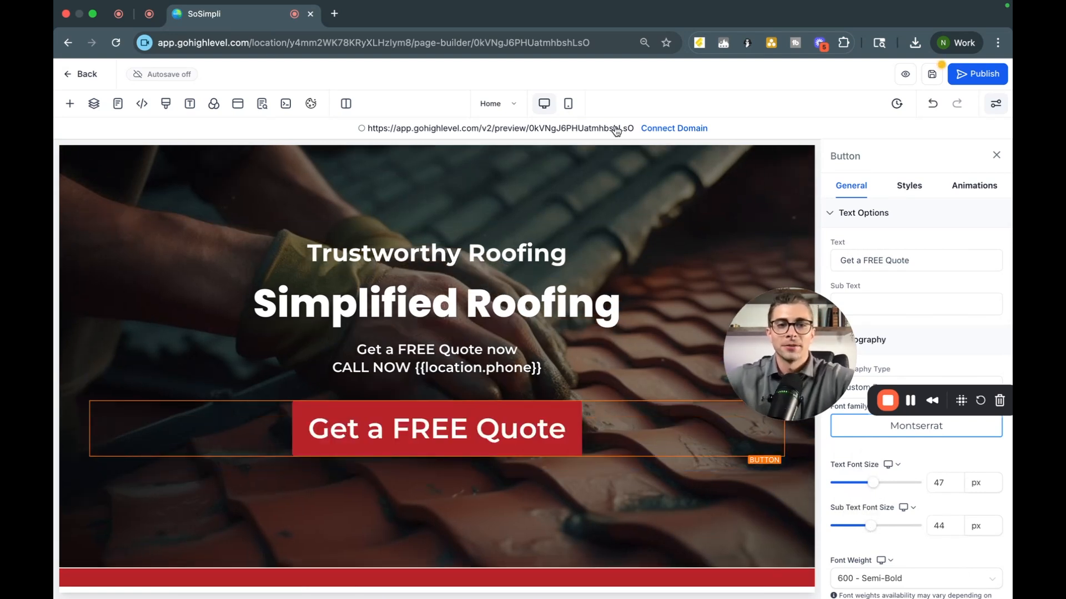
Reduce the "Get a FREE Quote" button's text font size to 35 px for mobile, and return to the desktop layout
left_click(569, 105)
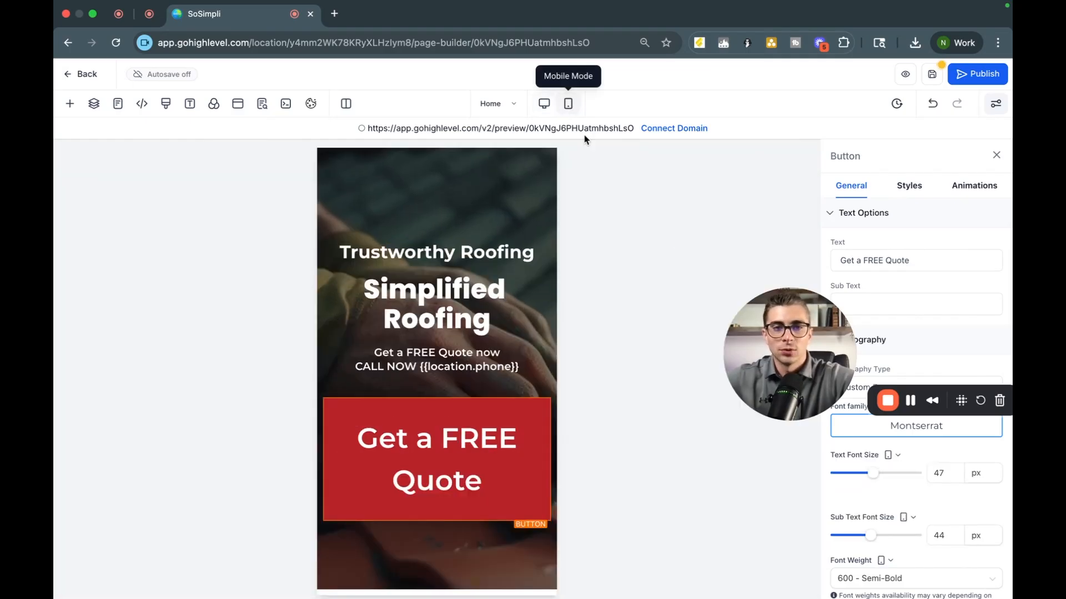
left_click_drag(866, 479, 864, 478)
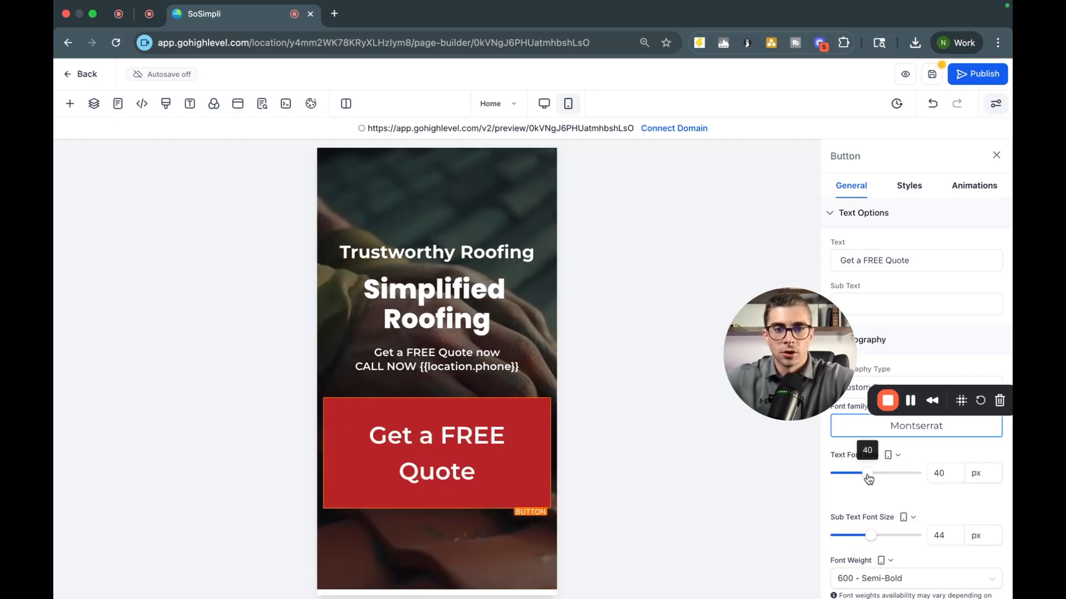
left_click_drag(868, 478, 865, 478)
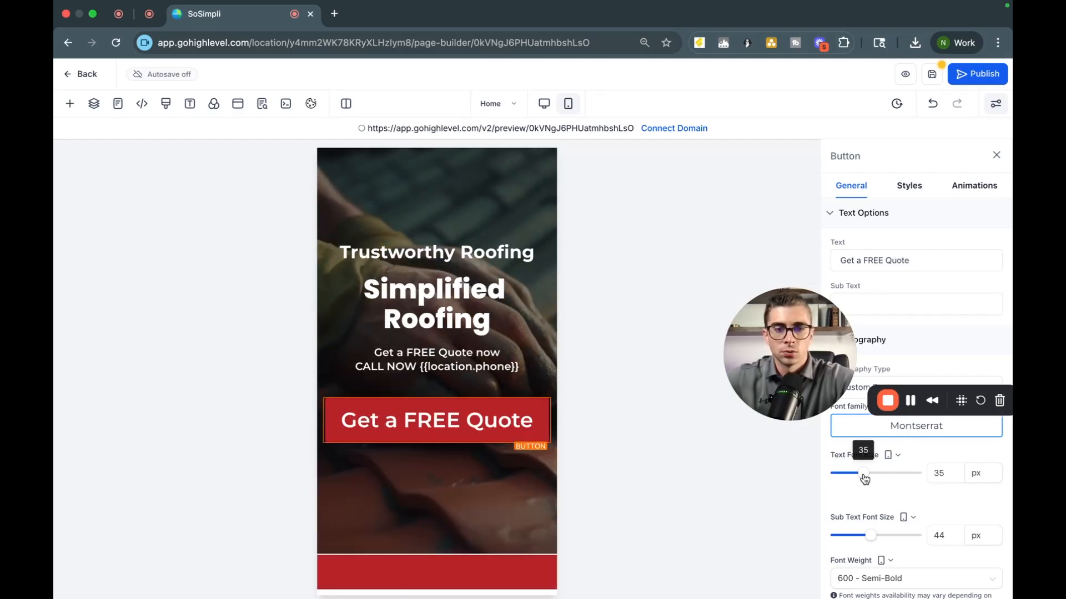
left_click(544, 103)
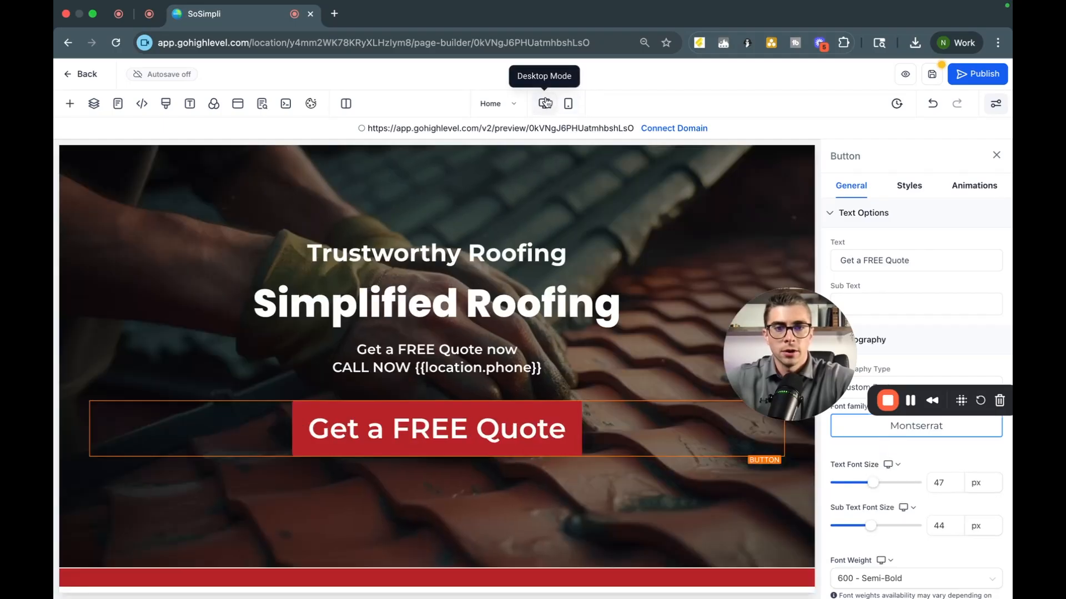
Make the "Get a FREE Quote" button go to the Contact Us page and save the Home page
left_click_drag(804, 352, 950, 405)
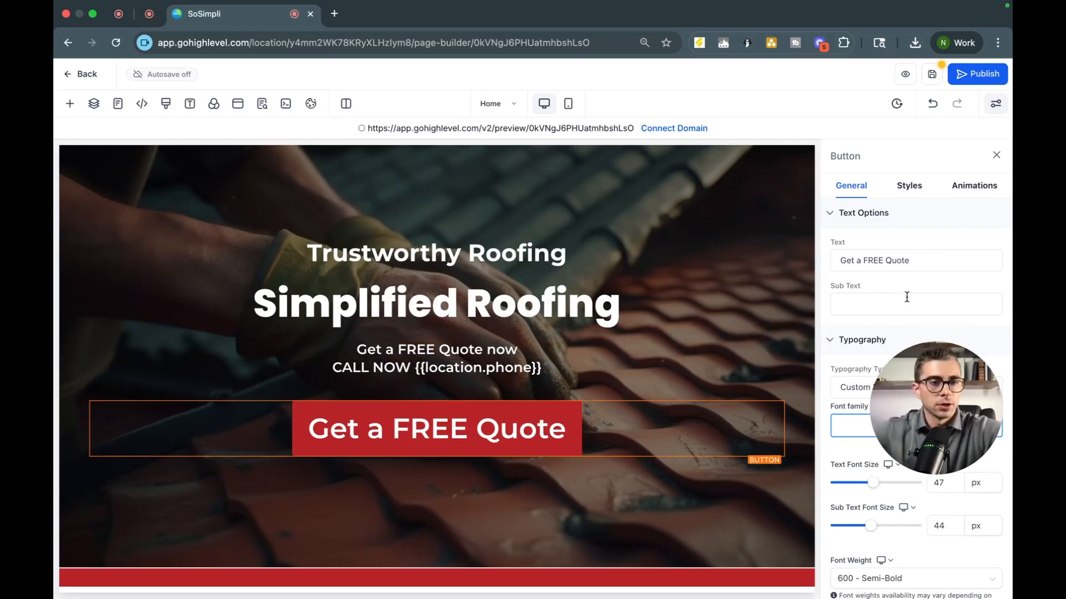
scroll(902, 379, "down", 10)
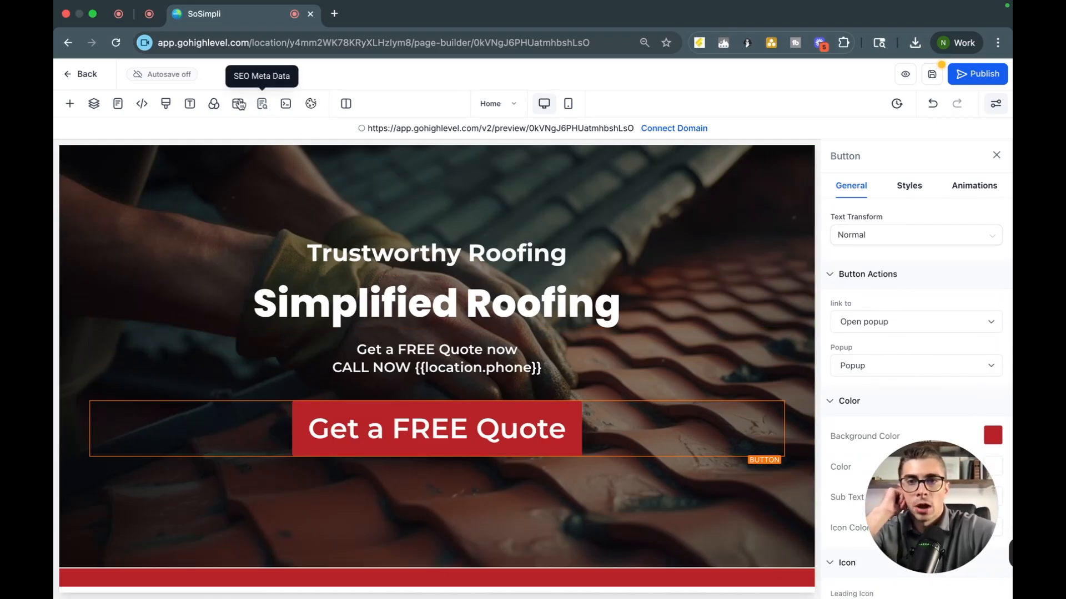
left_click(239, 105)
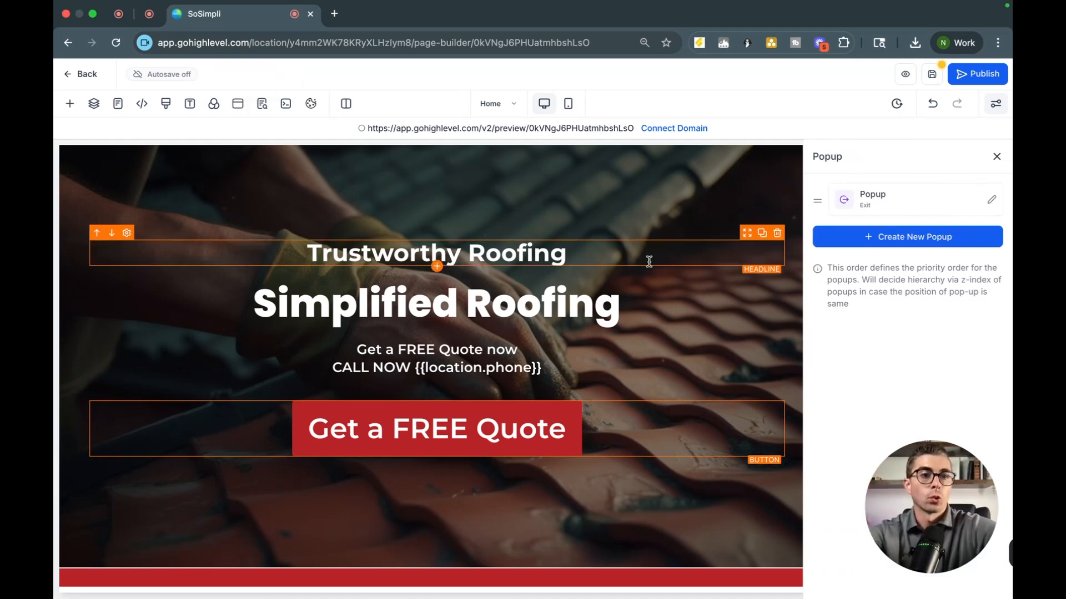
left_click(996, 157)
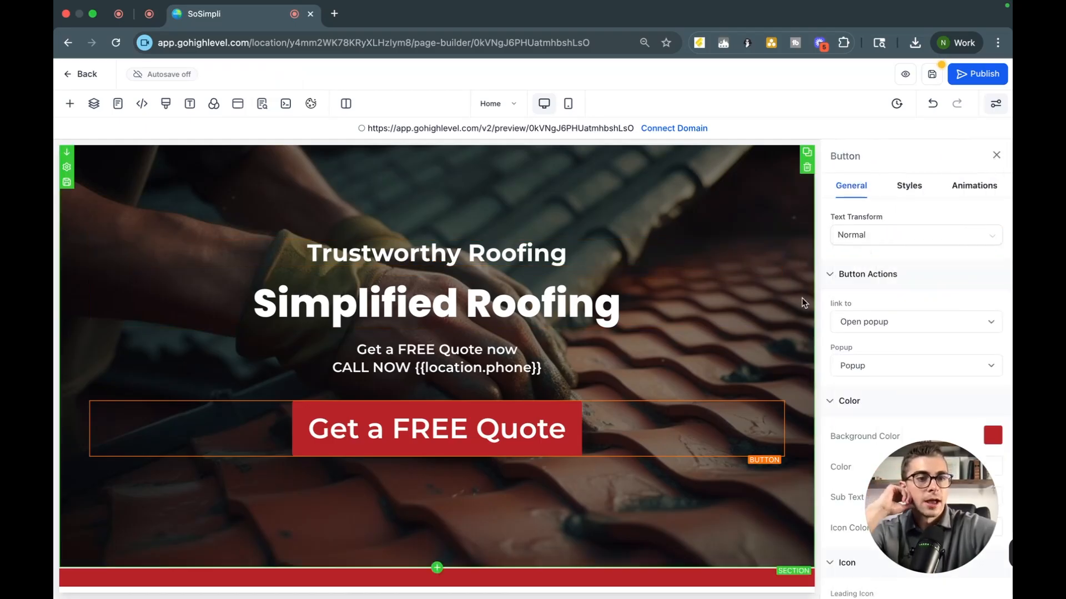
left_click(870, 298)
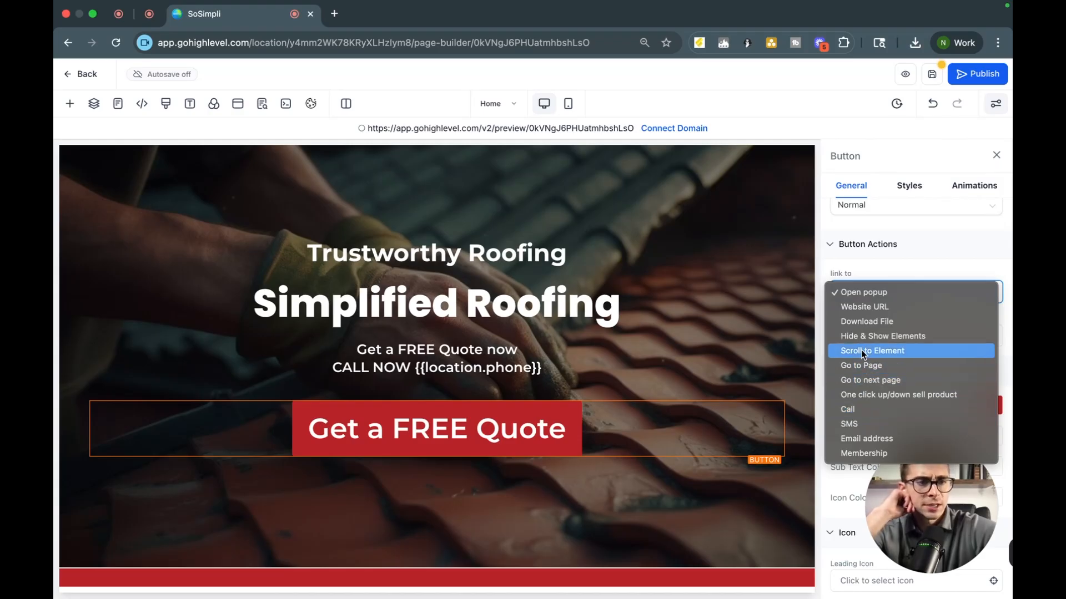
left_click(875, 365)
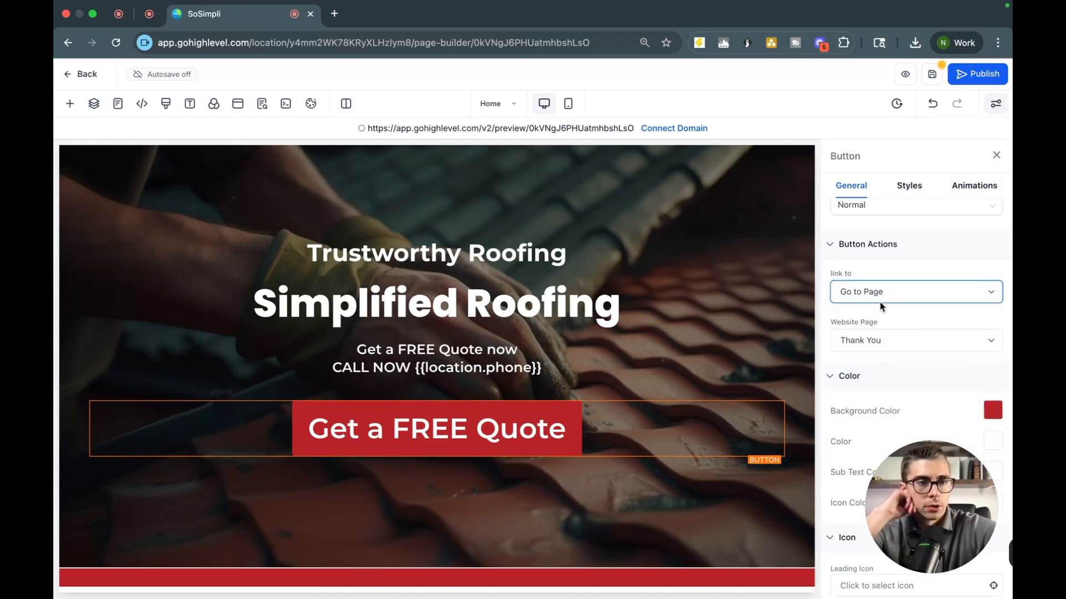
left_click(883, 342)
left_click(867, 355)
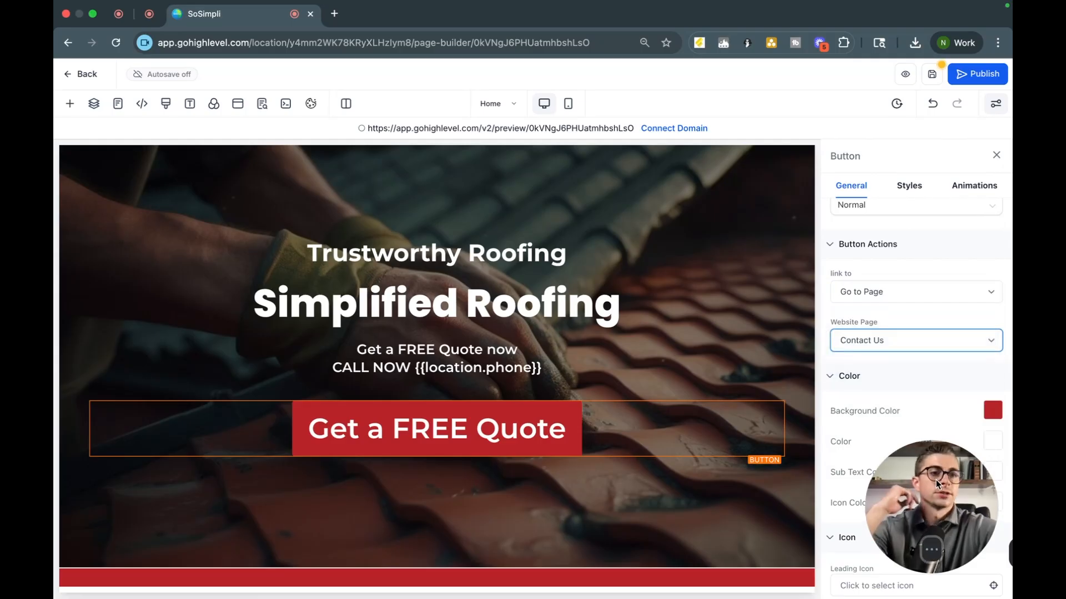
left_click(932, 82)
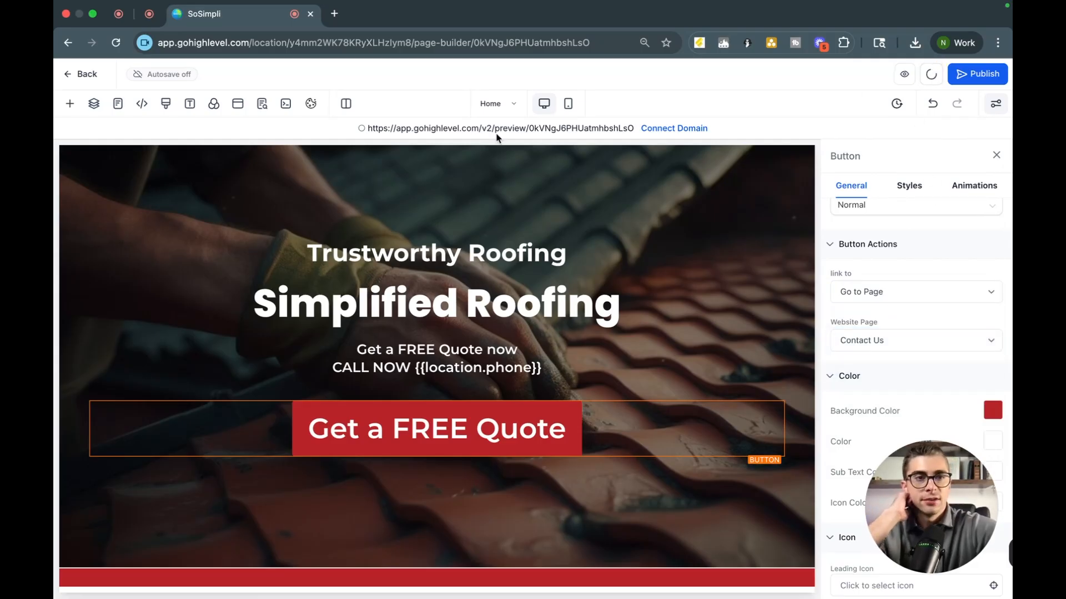
Look over the Roofing website's Contact Us page in the page editor and return to the site's page list
left_click(262, 103)
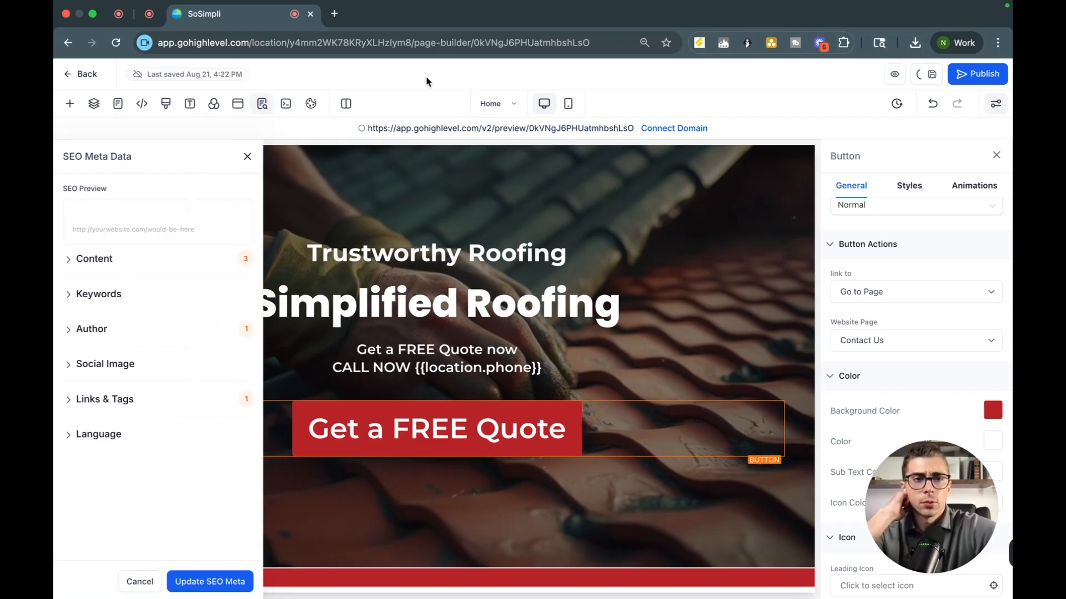
left_click(84, 76)
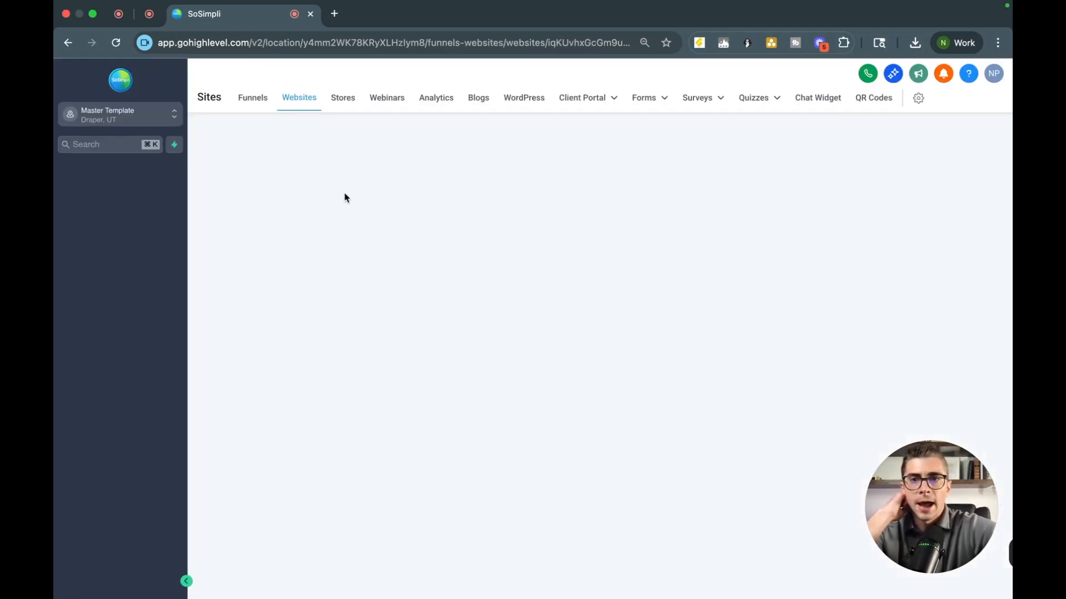
left_click(693, 298)
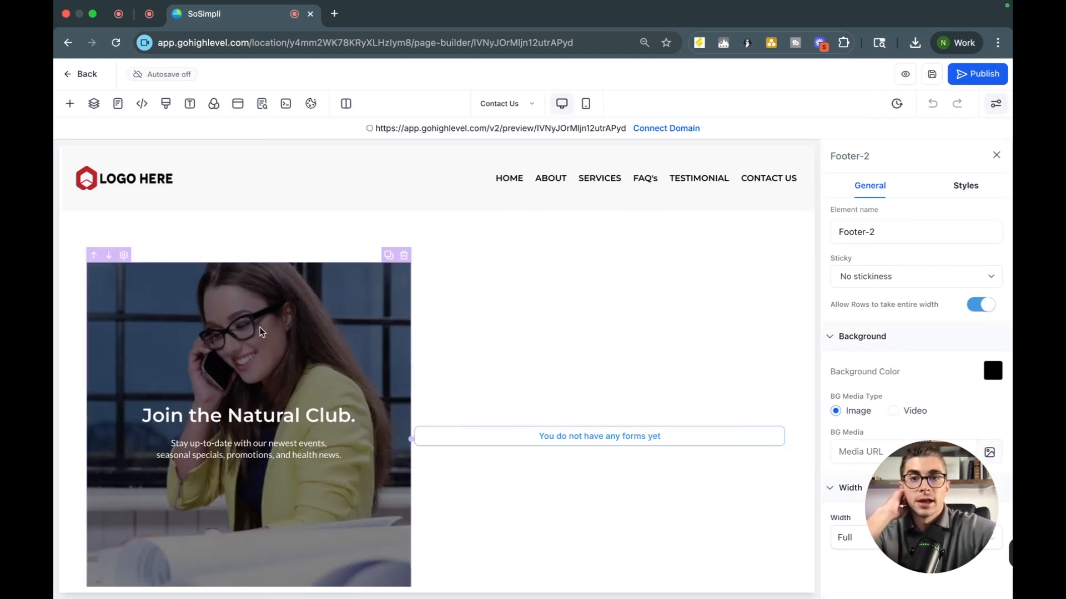
left_click(79, 81)
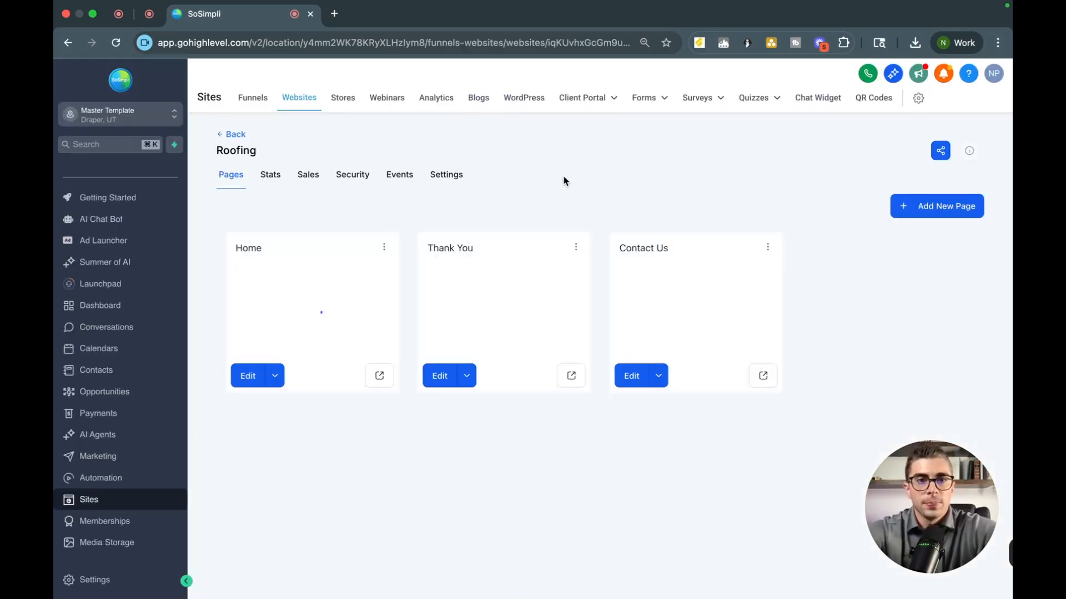
Start a new form from templates in the form builder and bring up the form template library
mouse_move(660, 100)
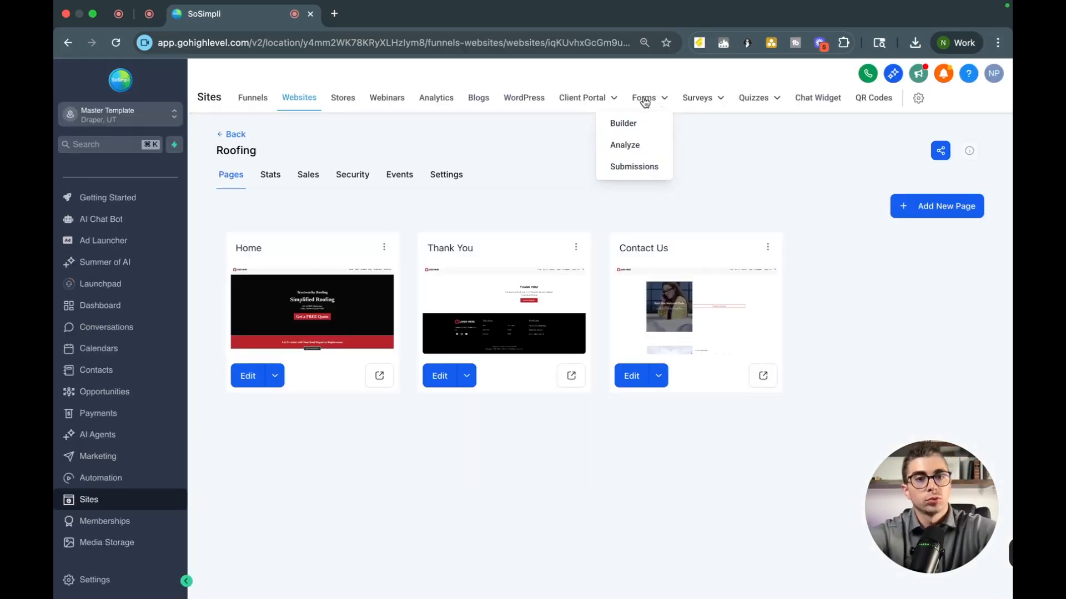
left_click(646, 101)
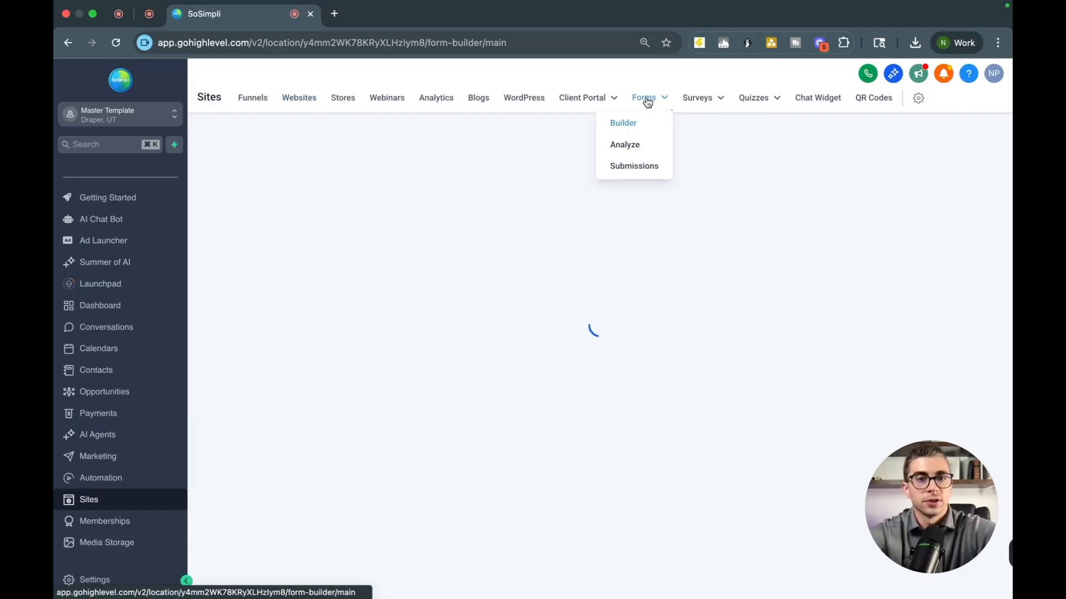
left_click(955, 145)
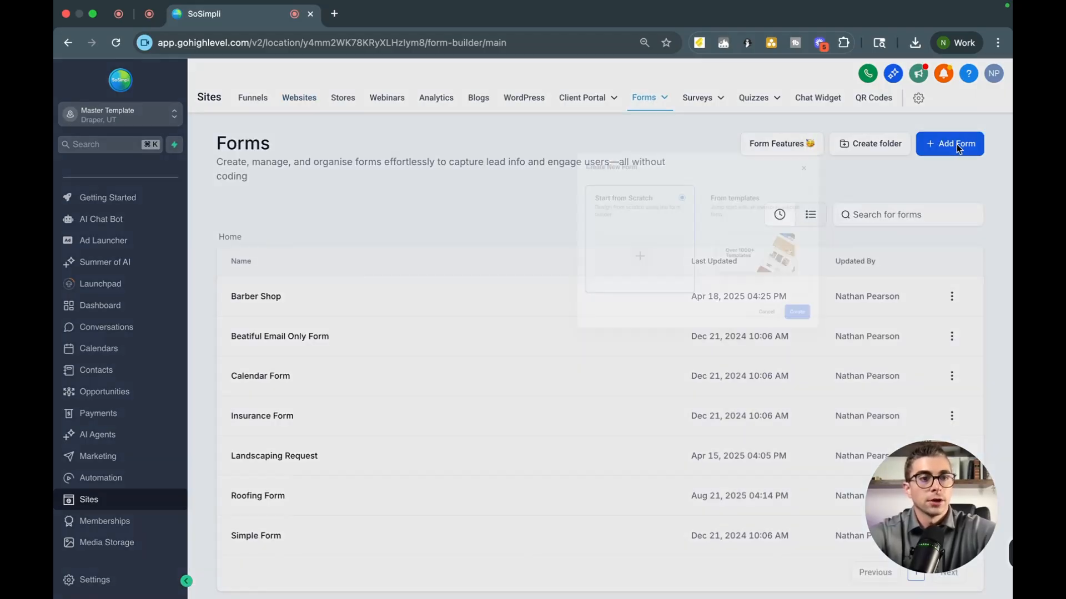
left_click(710, 289)
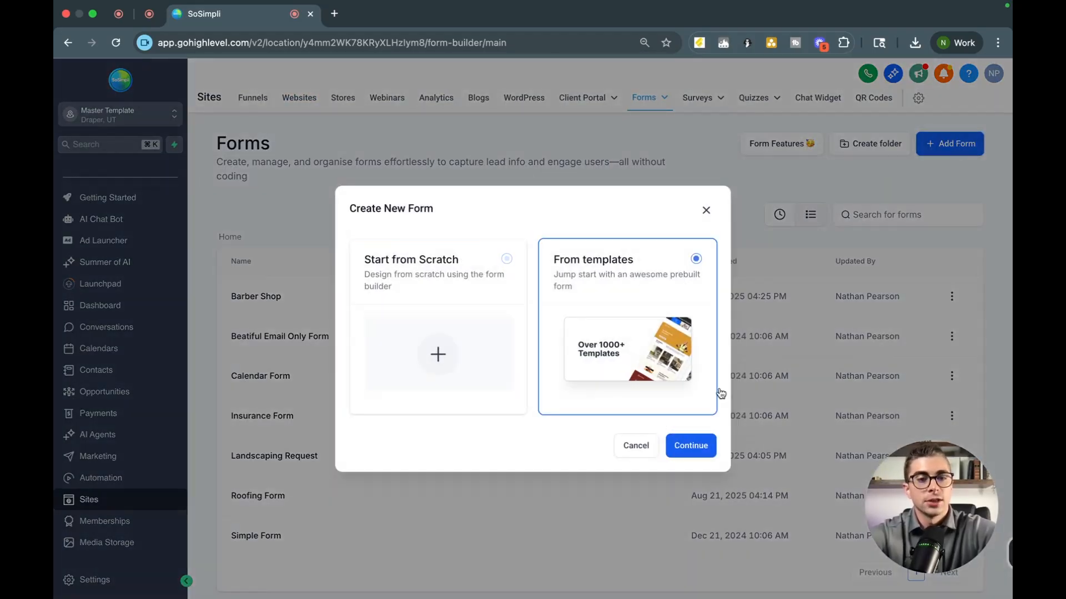
left_click(692, 447)
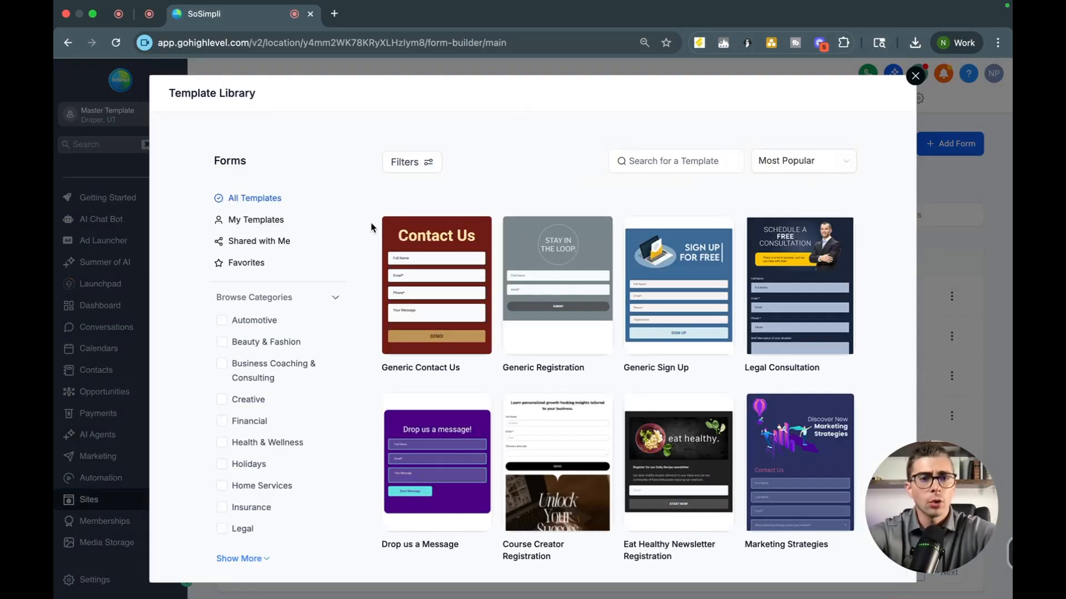
Browse the form template library and create a form from the Generic Contact Us template
scroll(638, 369, "down", 5)
scroll(637, 368, "down", 5)
mouse_move(636, 368)
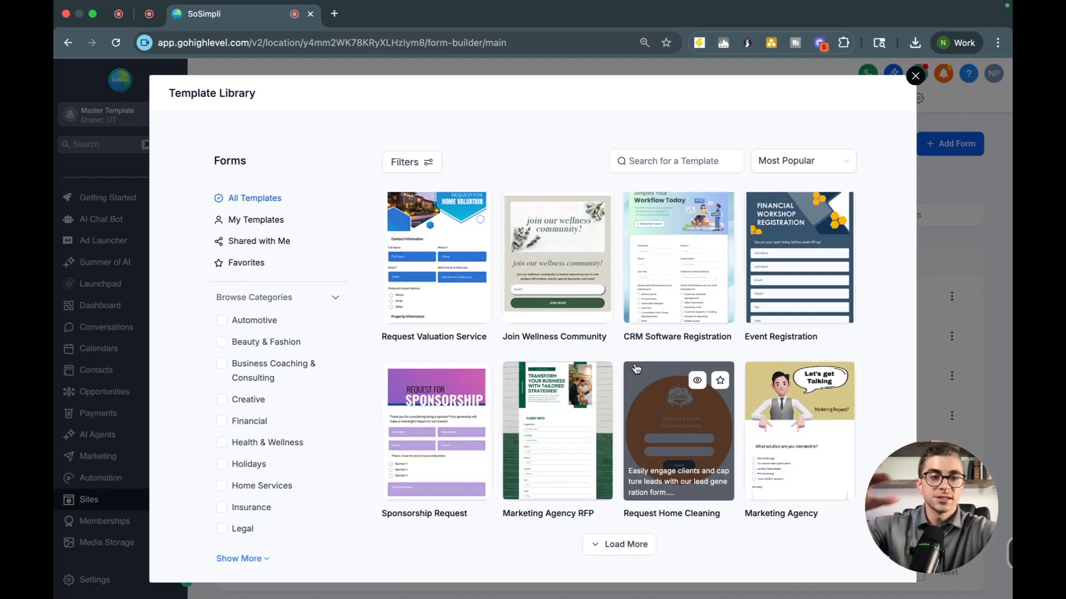
scroll(636, 368, "up", 10)
scroll(562, 395, "down", 2)
scroll(562, 395, "down", 3)
mouse_move(558, 349)
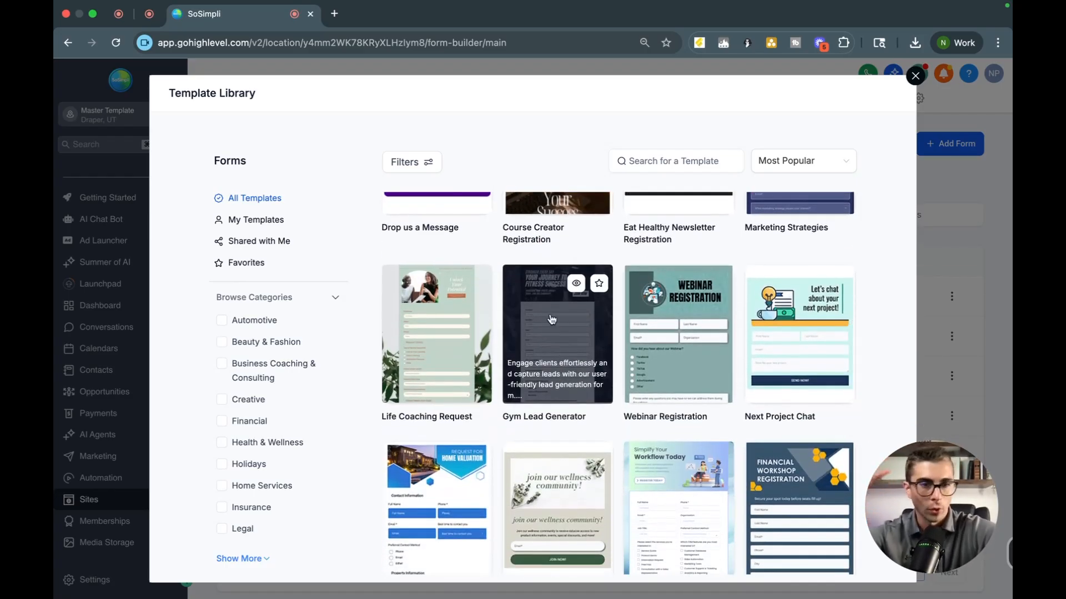
scroll(551, 319, "up", 3)
mouse_move(437, 305)
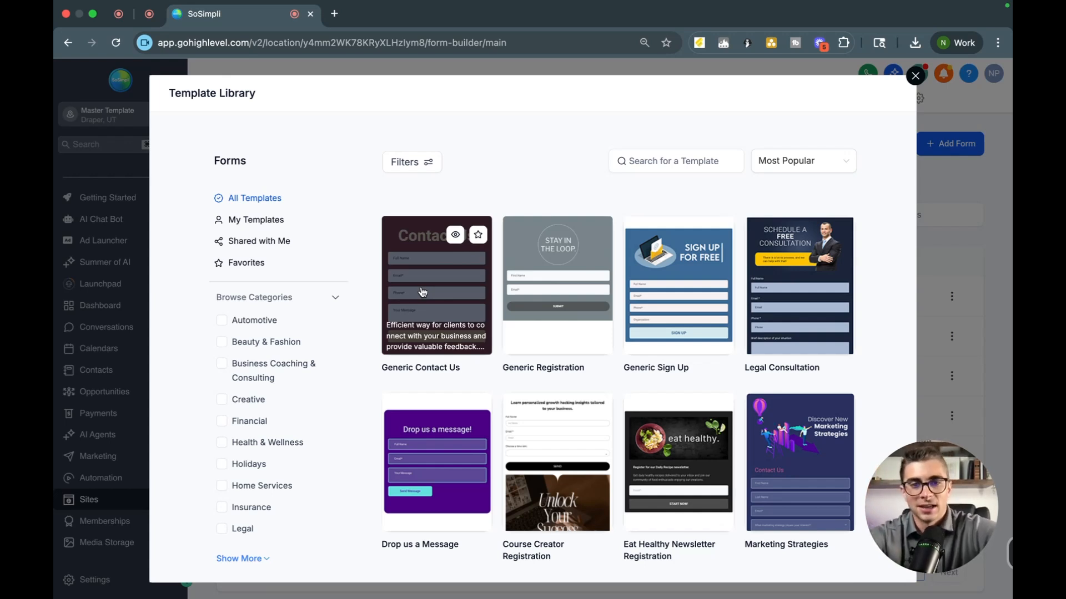
left_click(421, 291)
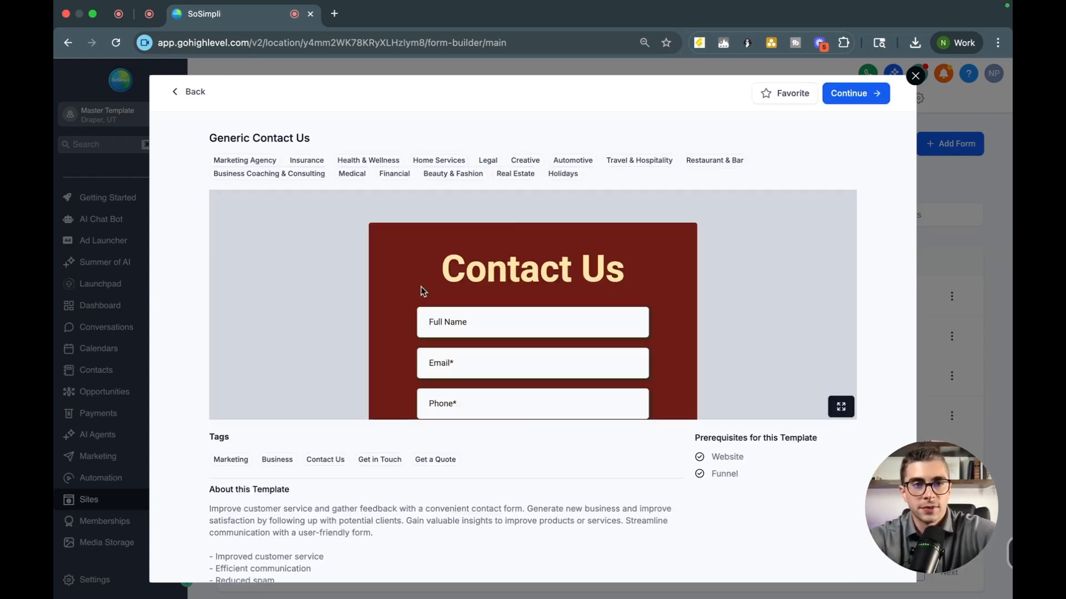
left_click(854, 98)
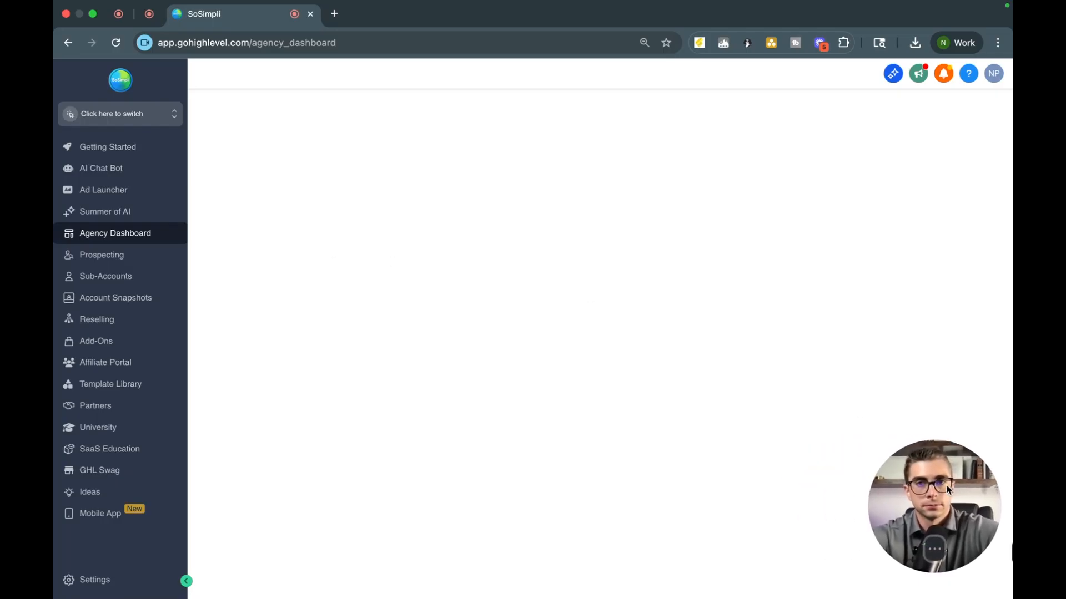
Switch from the agency view back to the Master Template sub-account
left_click(157, 115)
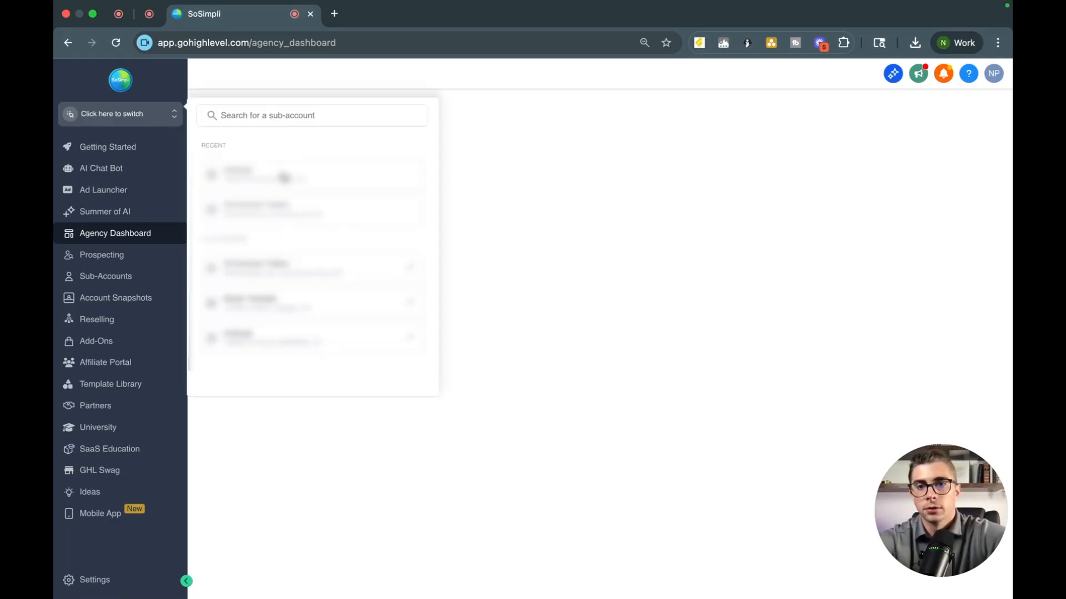
left_click(275, 180)
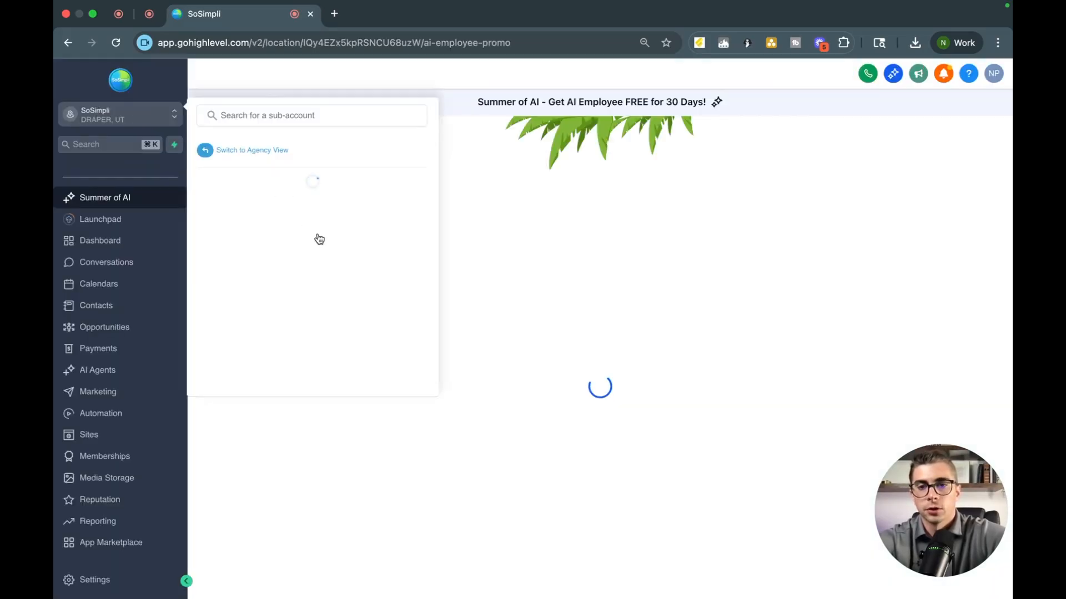
left_click(257, 304)
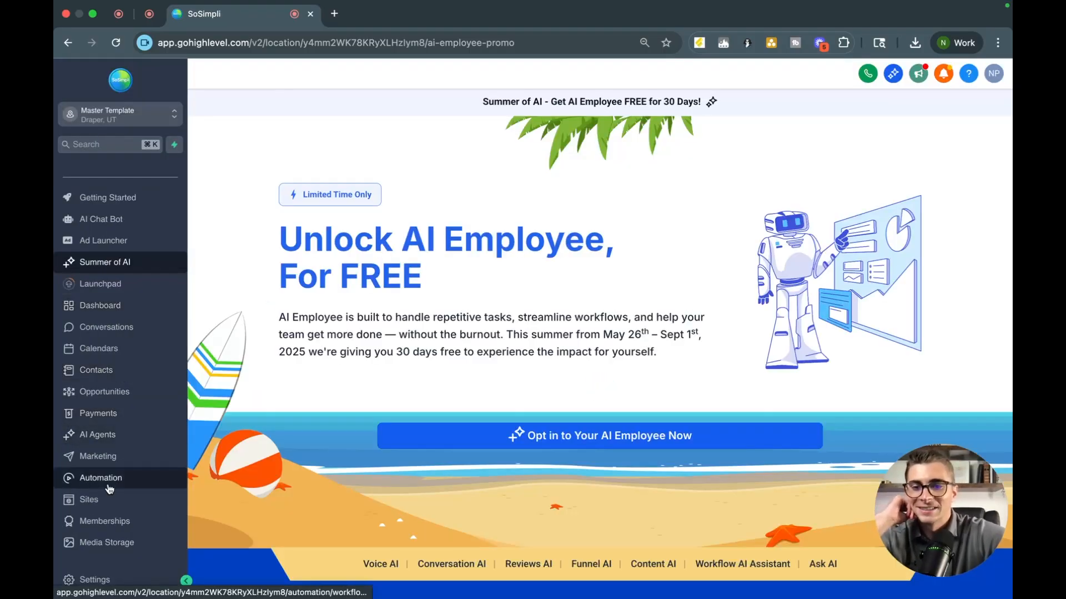
Go to the sub-account's Forms under Sites and add another form based on the Generic Contact Us template
left_click(88, 500)
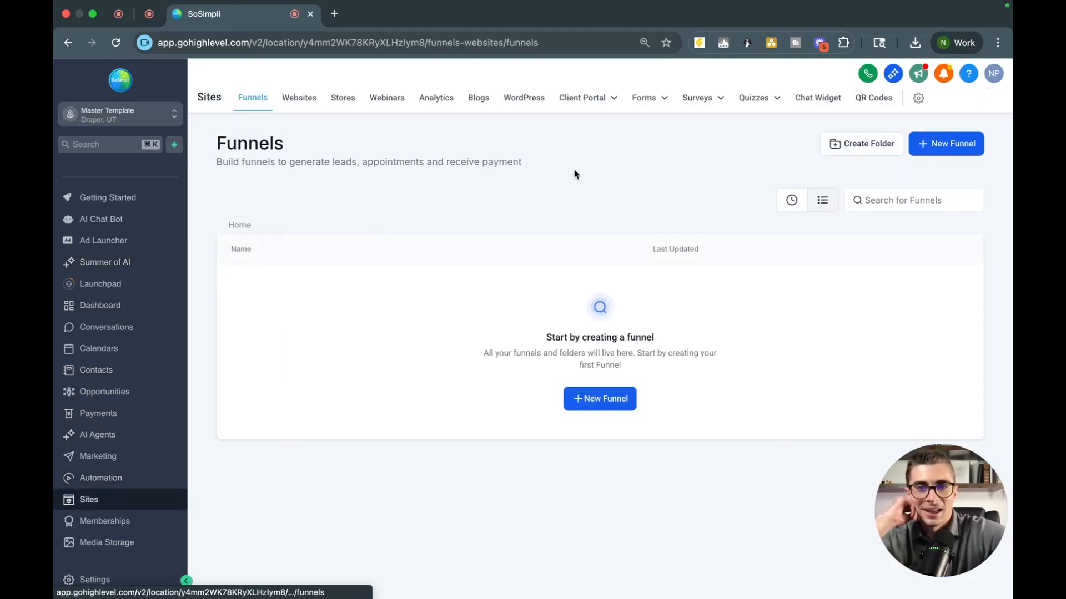
mouse_move(704, 110)
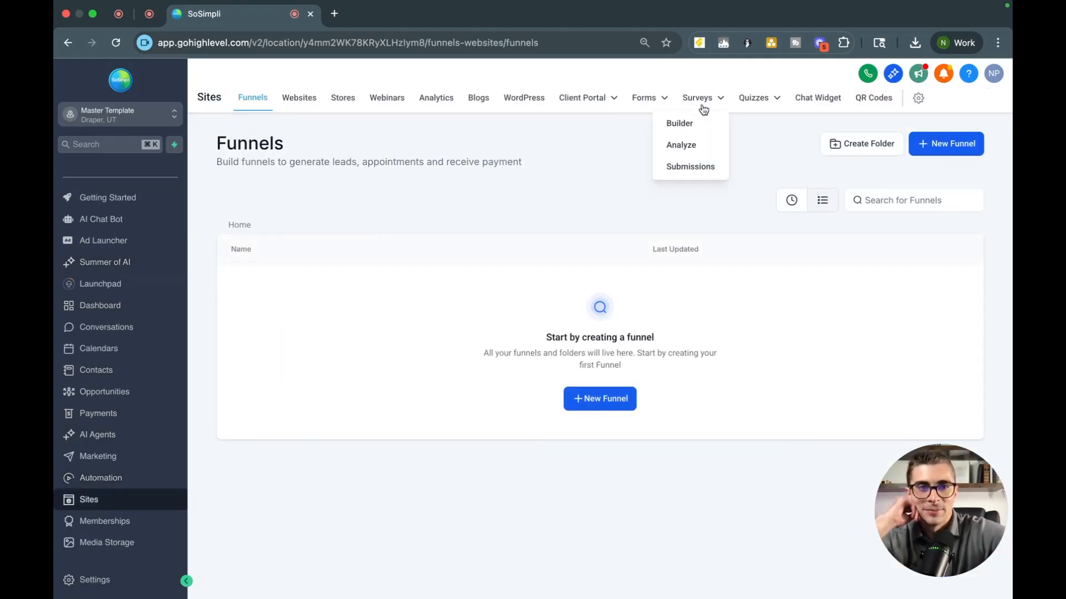
left_click(661, 100)
left_click(951, 147)
left_click(623, 315)
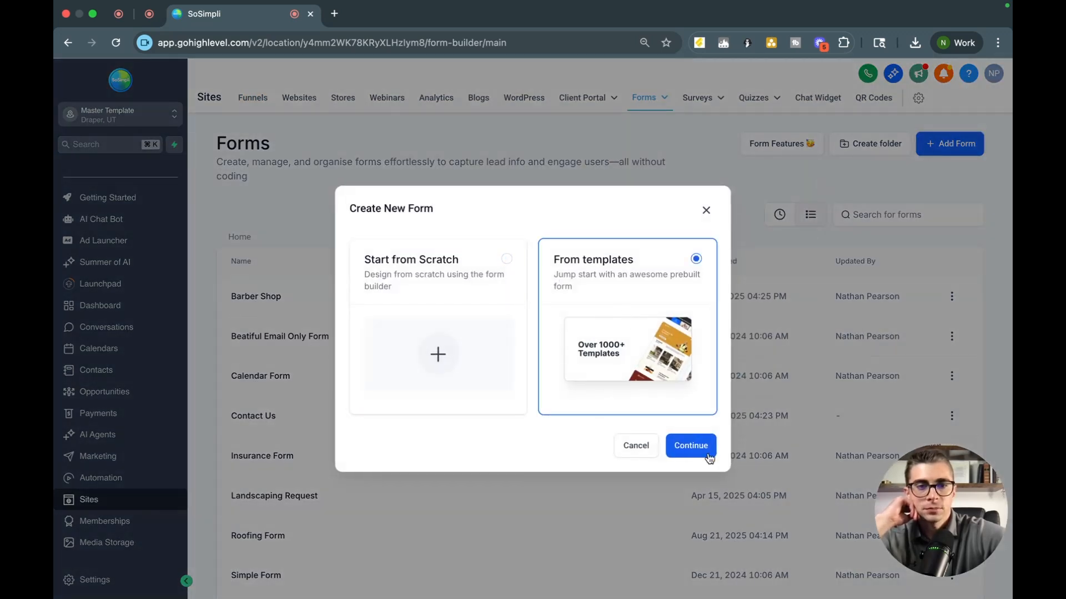
left_click(700, 448)
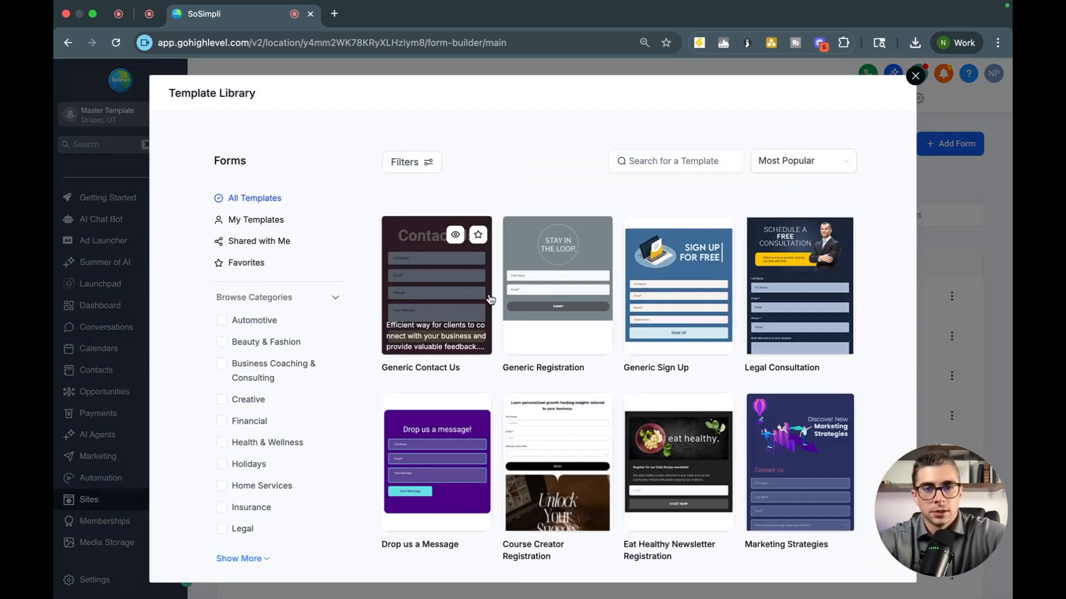
left_click(421, 275)
left_click(861, 92)
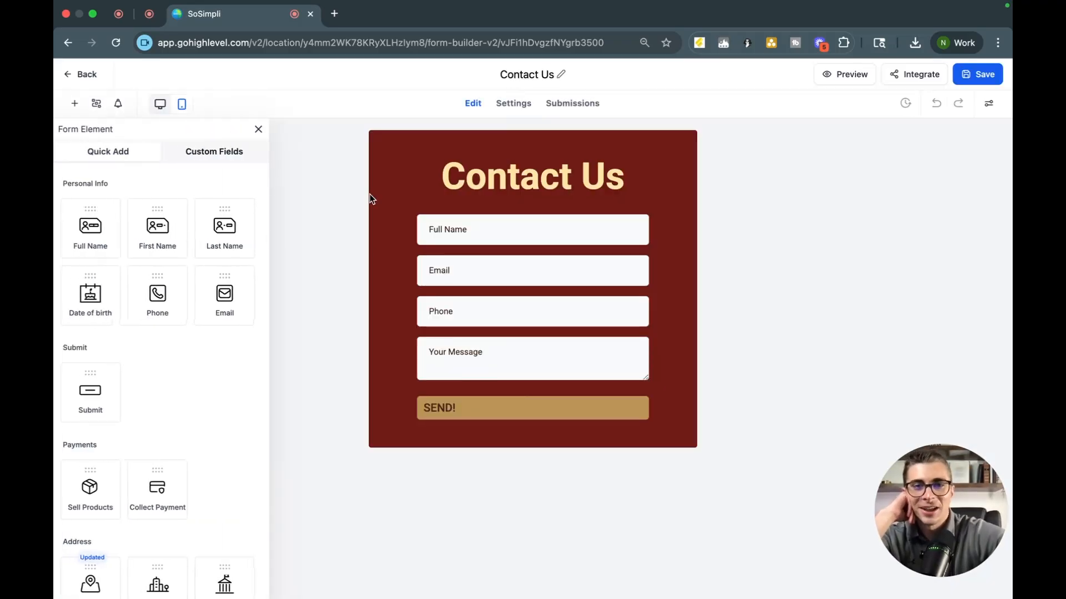
Rename the new contact form as "Roofing Form 2" and save it
left_click(437, 198)
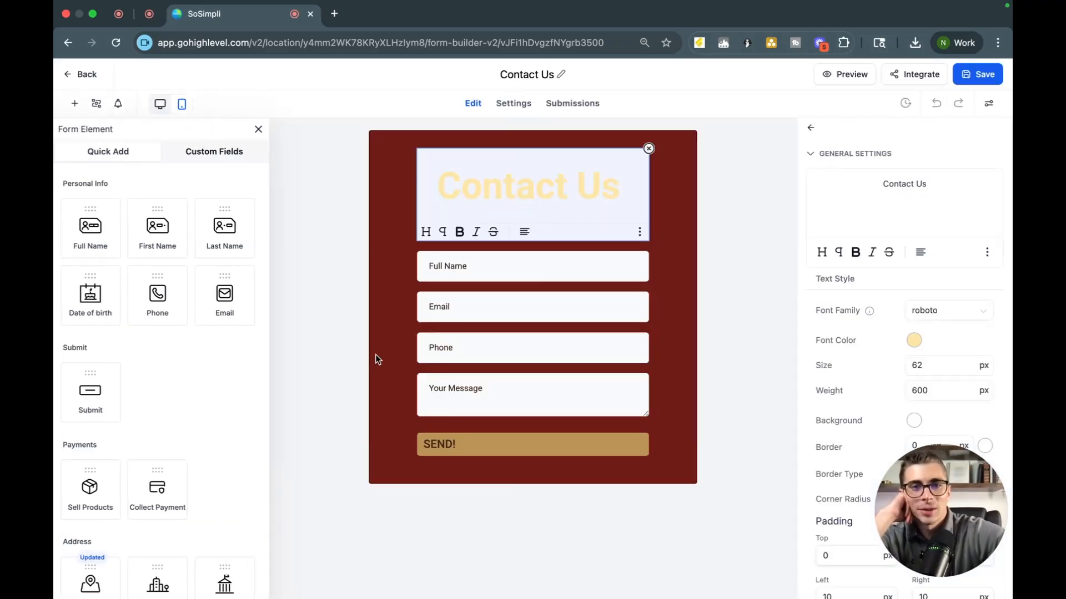
left_click(298, 302)
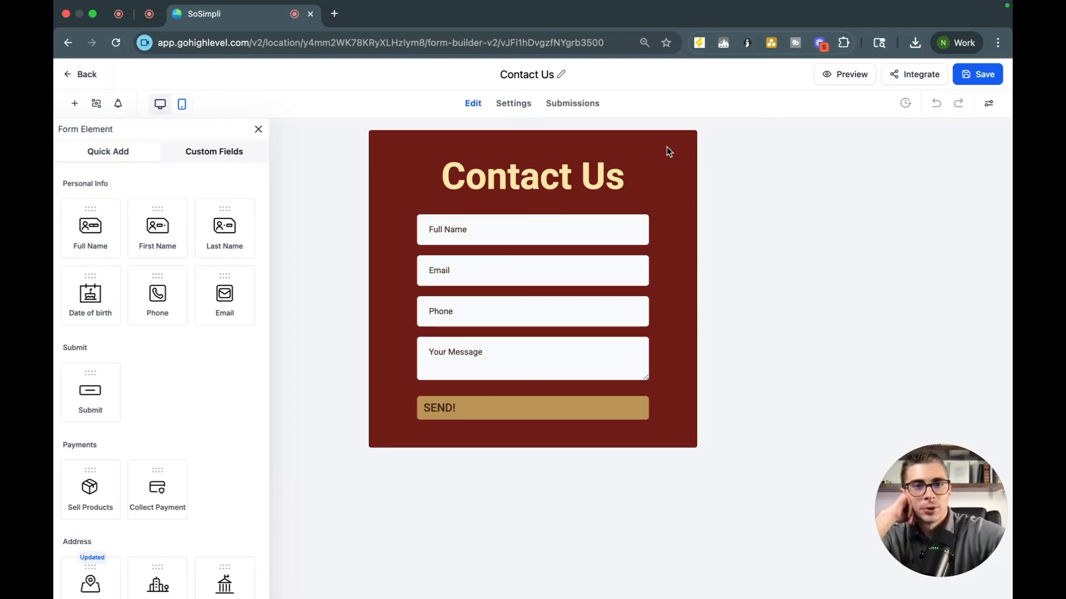
left_click(552, 71)
key("ctrl+a")
type("Ro")
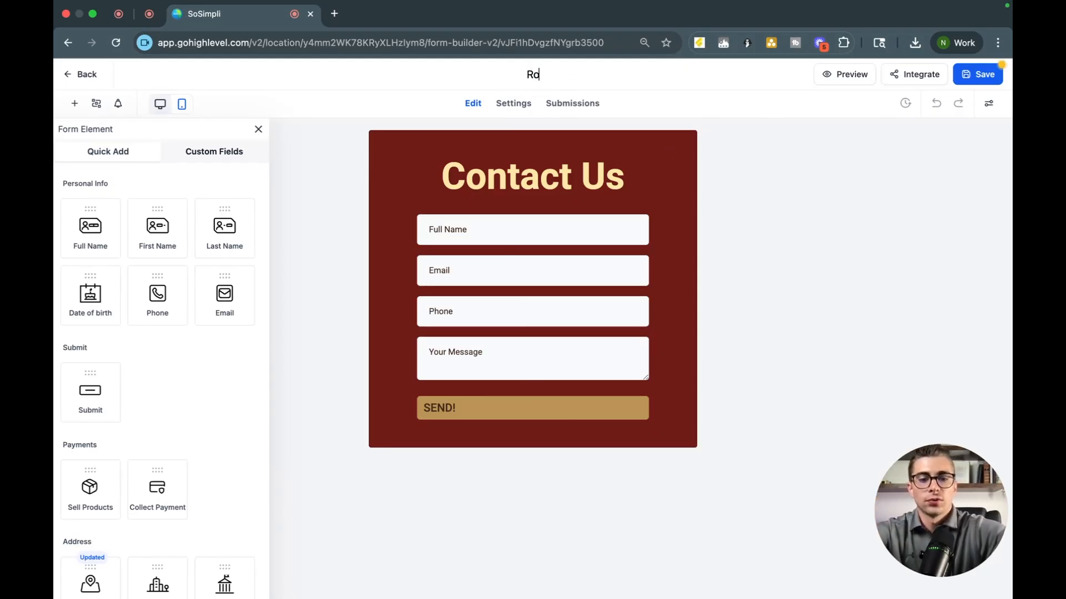
type("ofing Form 2")
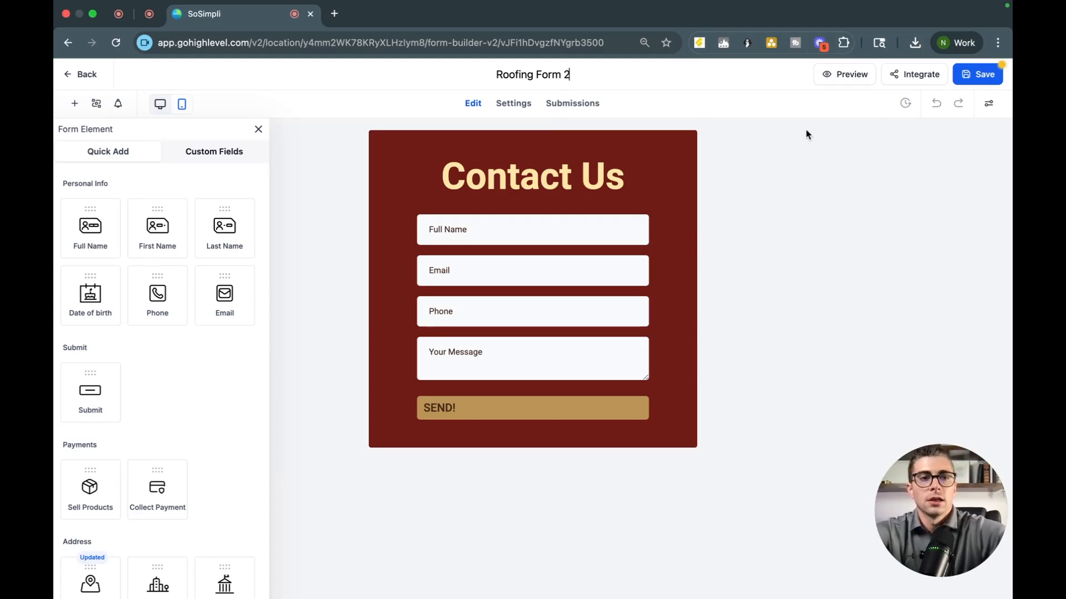
key("Return")
left_click(970, 72)
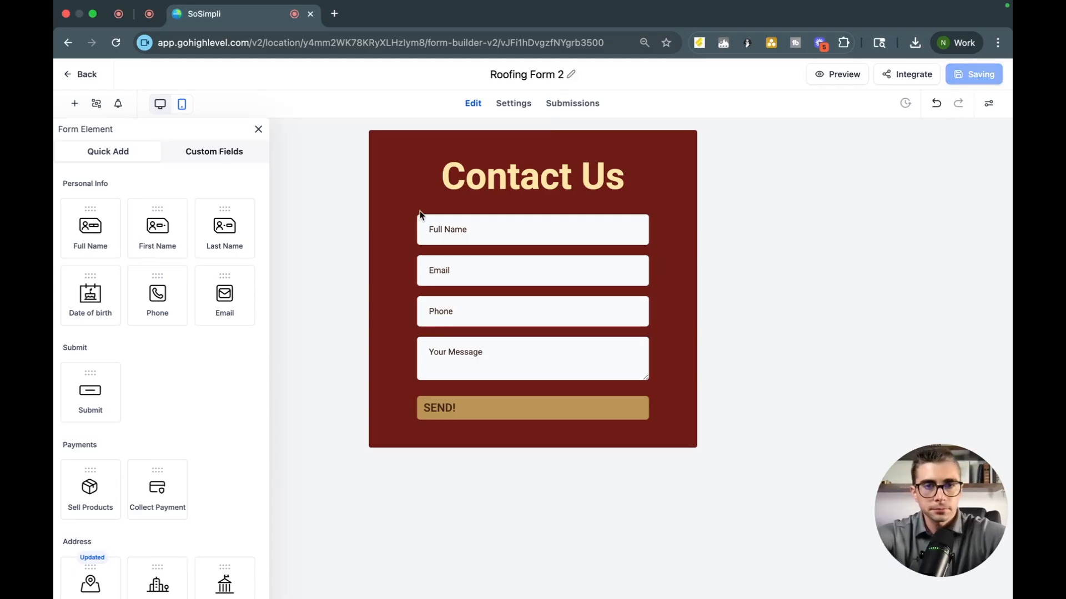
Leave the form builder and open the Roofing website's Contact Us page for editing
left_click(93, 75)
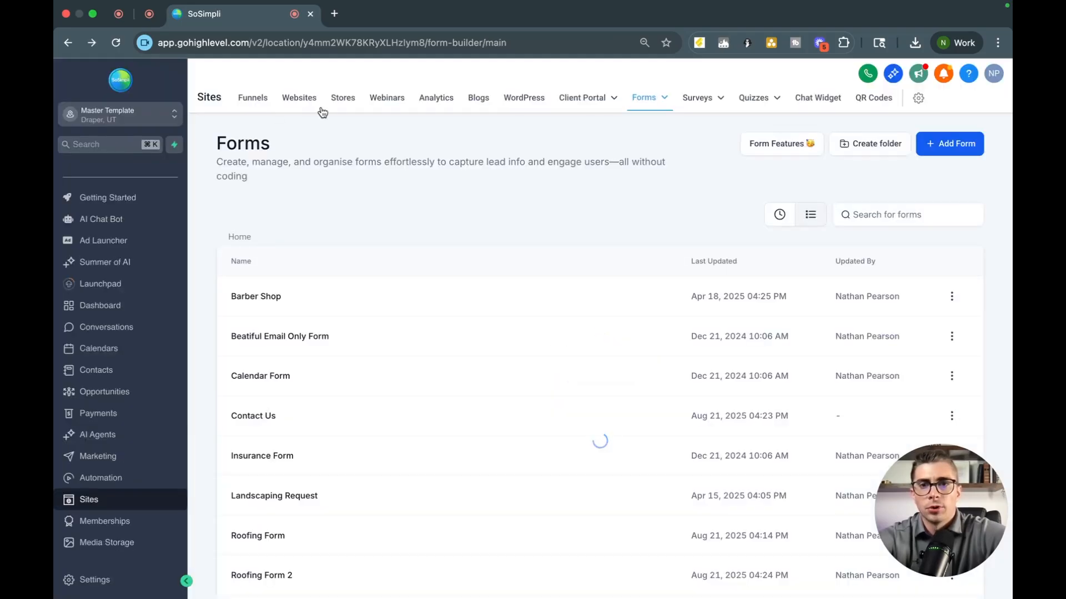
left_click(300, 98)
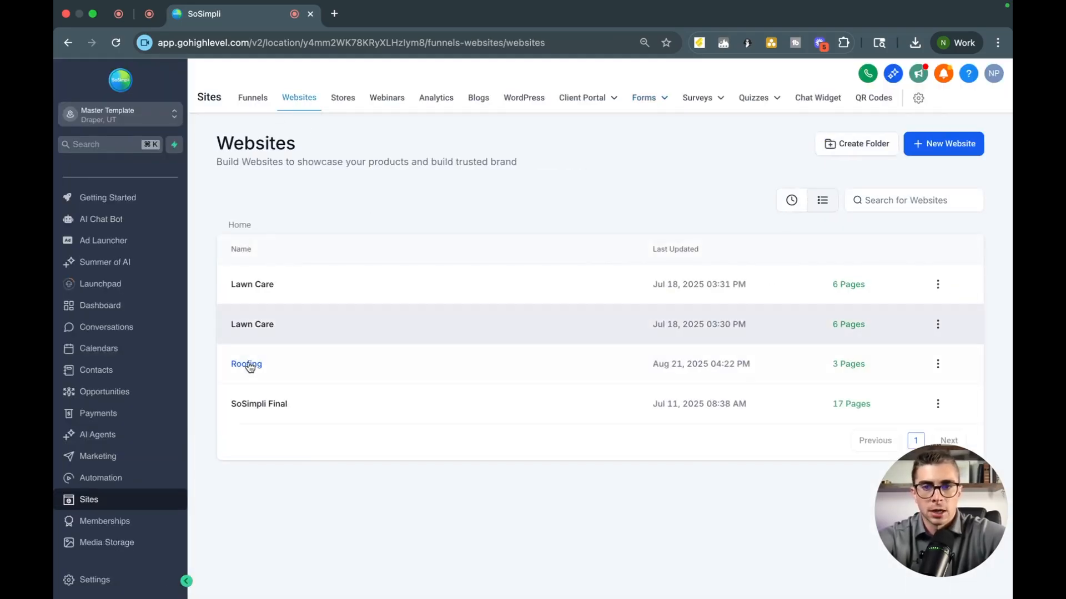
left_click(247, 364)
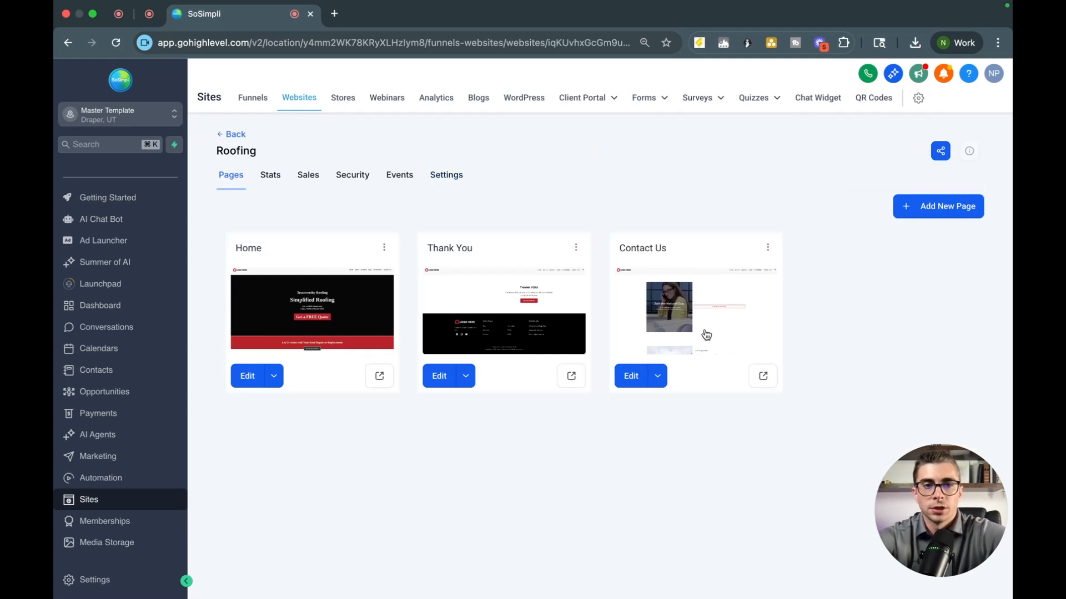
left_click(706, 334)
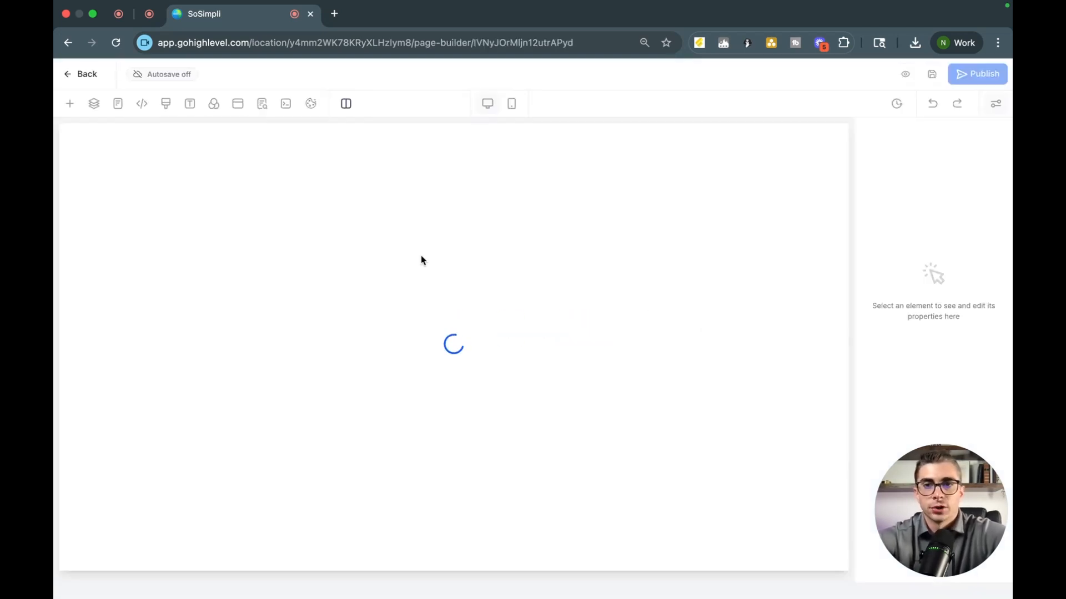
Assign Roofing Form 2 to the empty form element beside the "Join the Natural Club." image
left_click(560, 439)
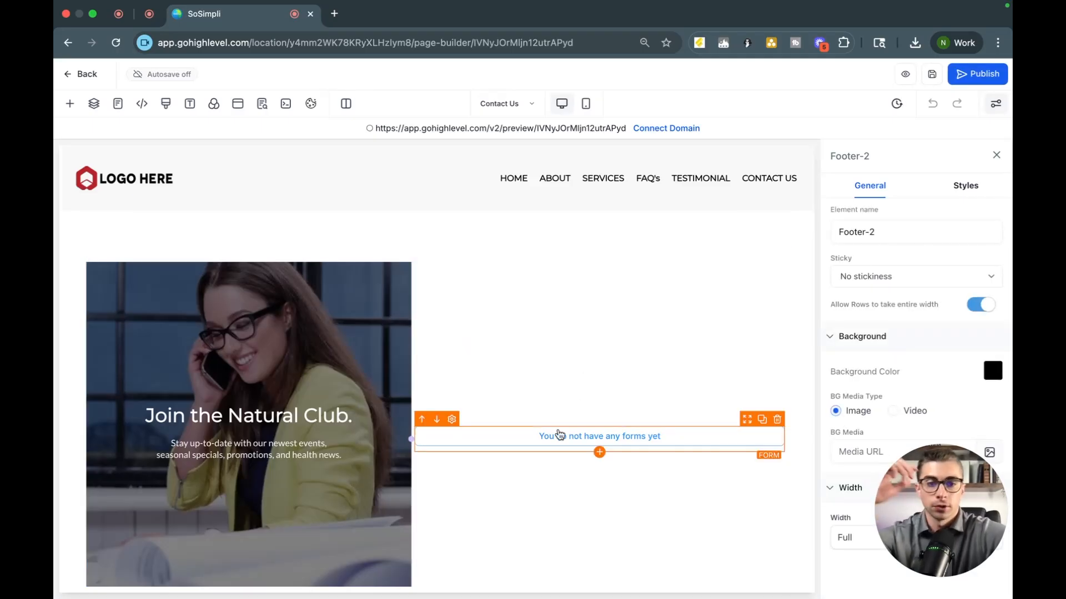
scroll(638, 416, "down", 2)
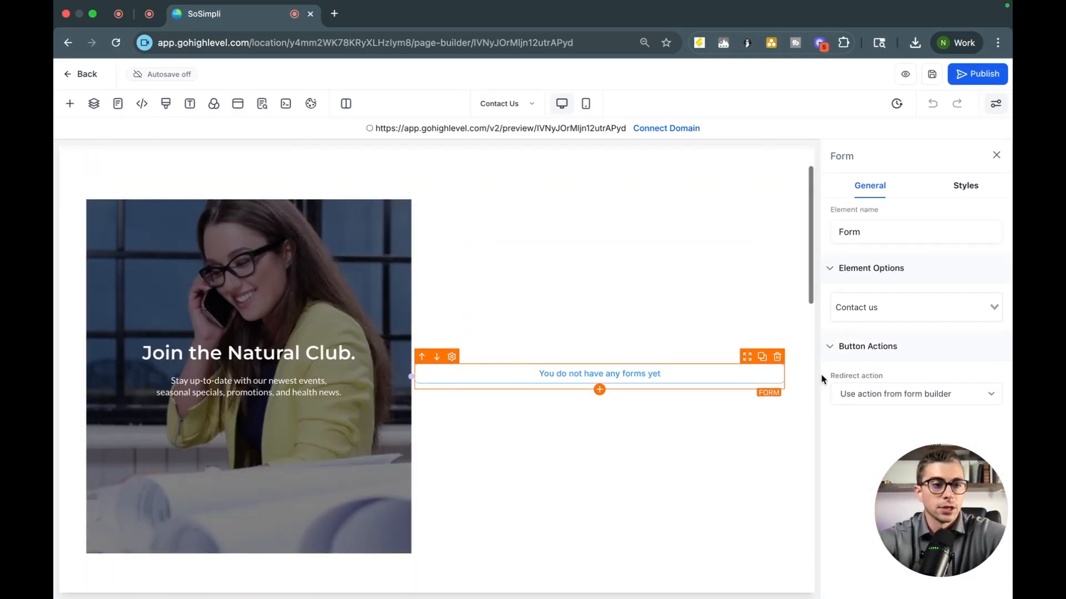
left_click(993, 308)
scroll(891, 395, "down", 1)
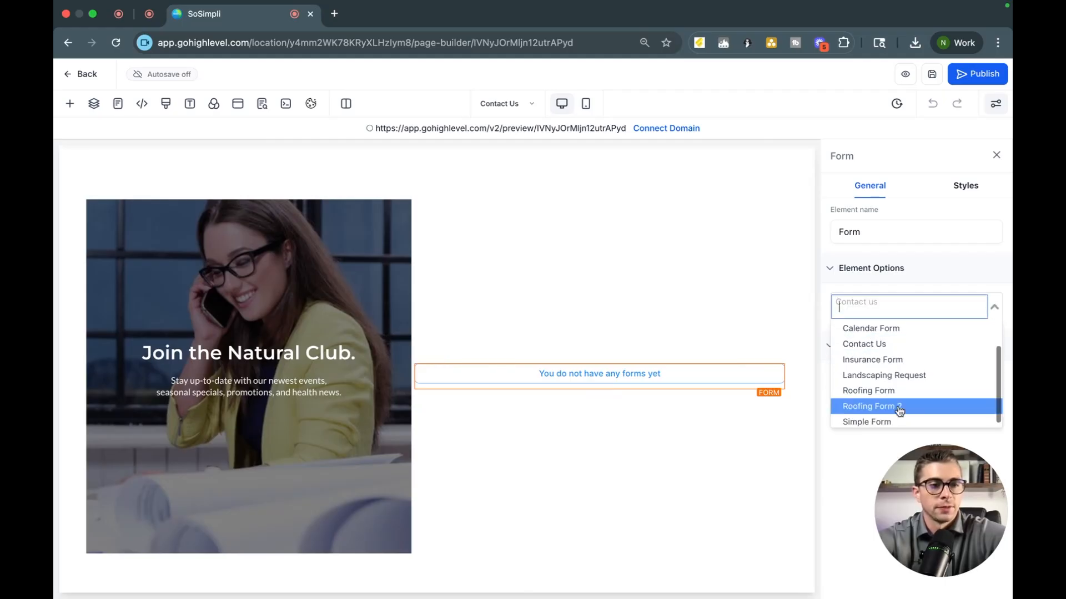
left_click(869, 406)
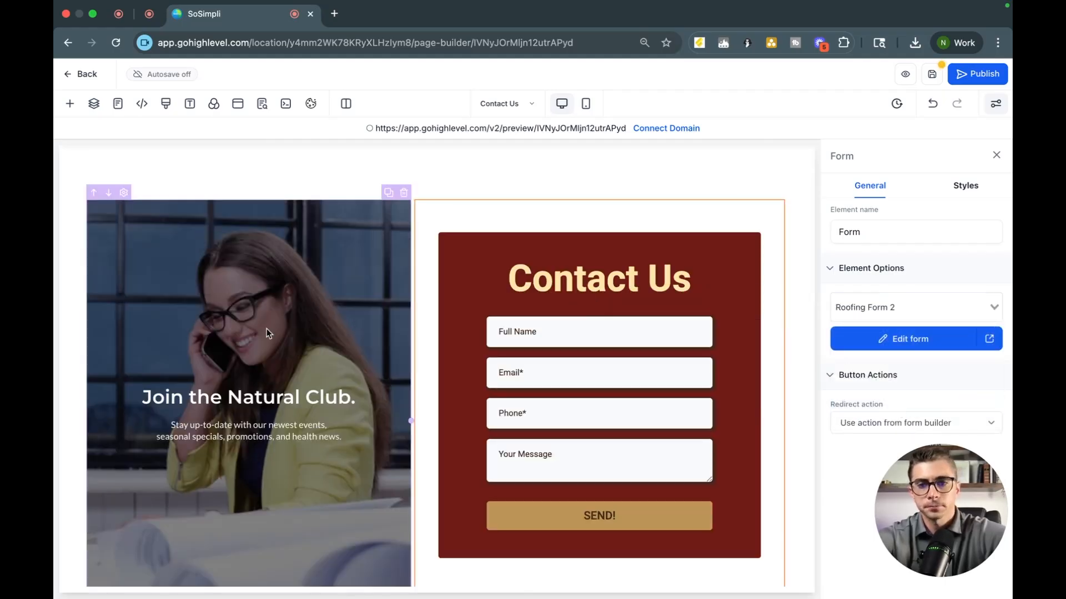
Replace the background image of the "Join the Natural Club." column with Roofing for website.jpg from the media storage
left_click(324, 323)
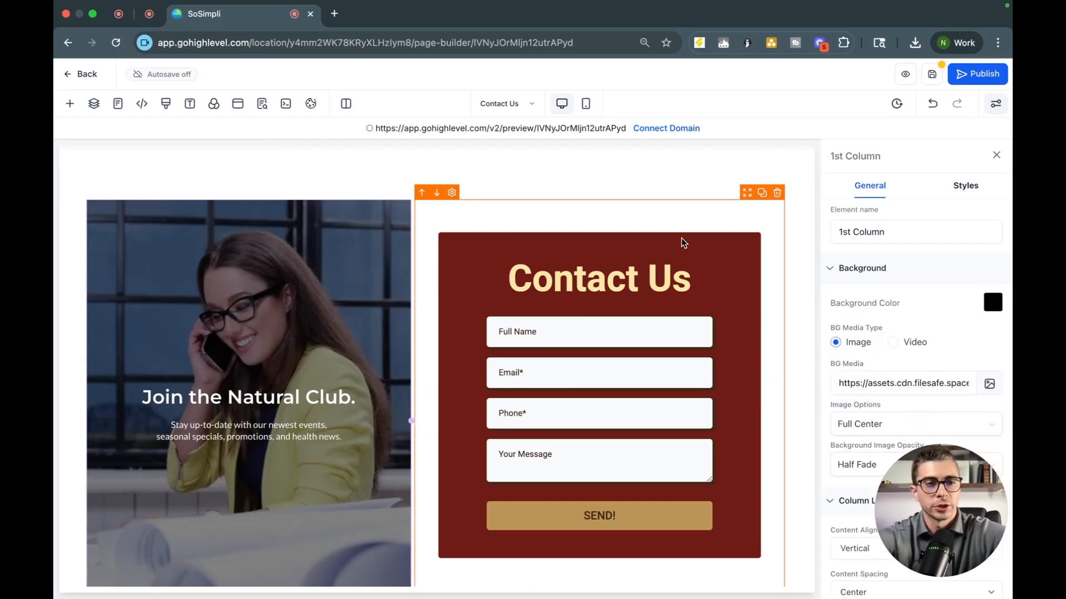
scroll(930, 371, "down", 2)
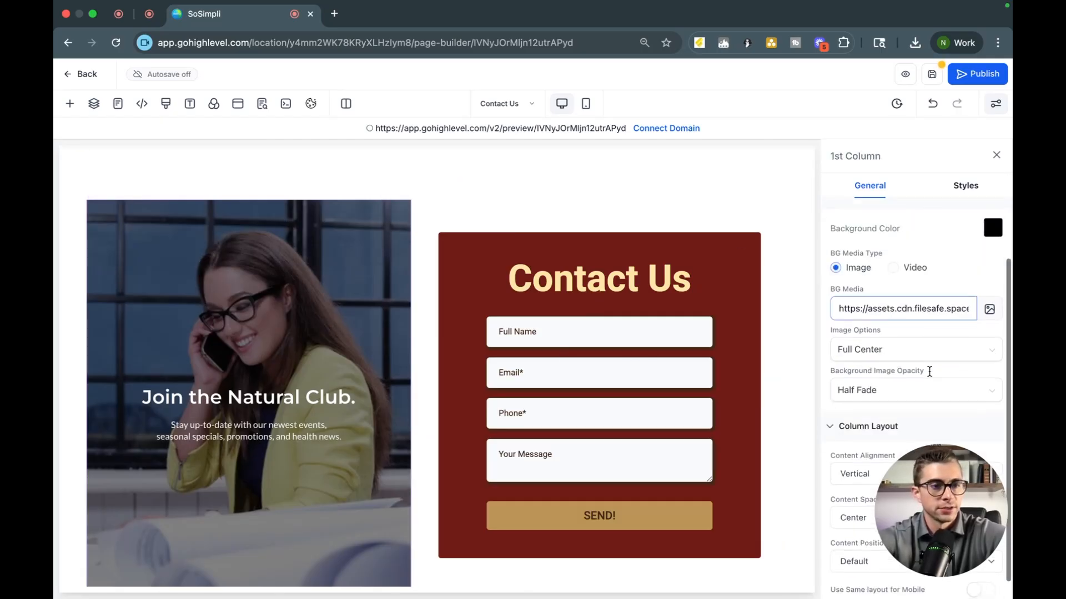
left_click(989, 307)
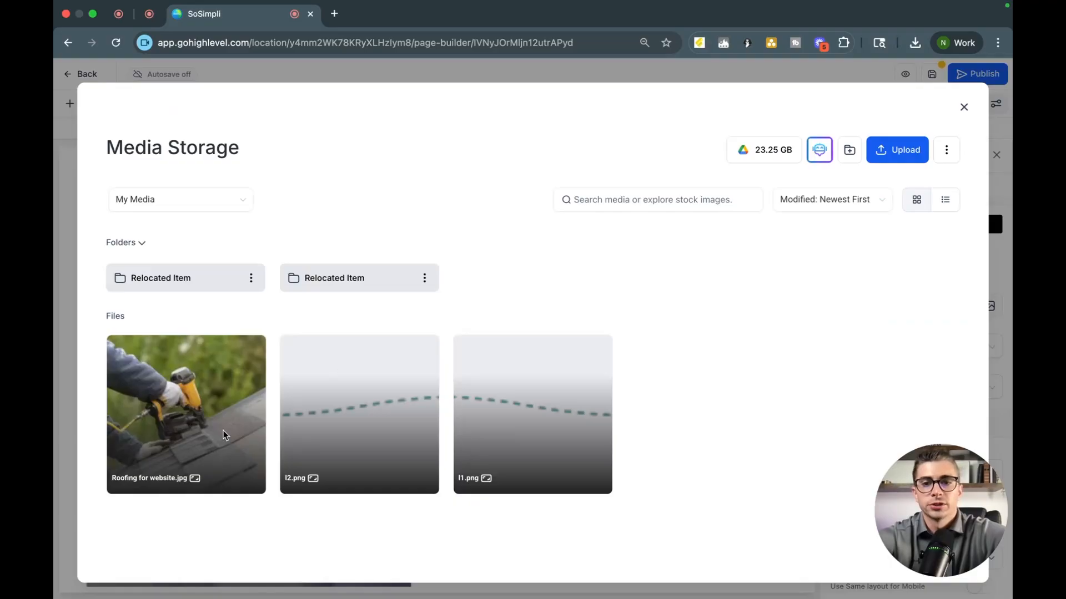
left_click(166, 405)
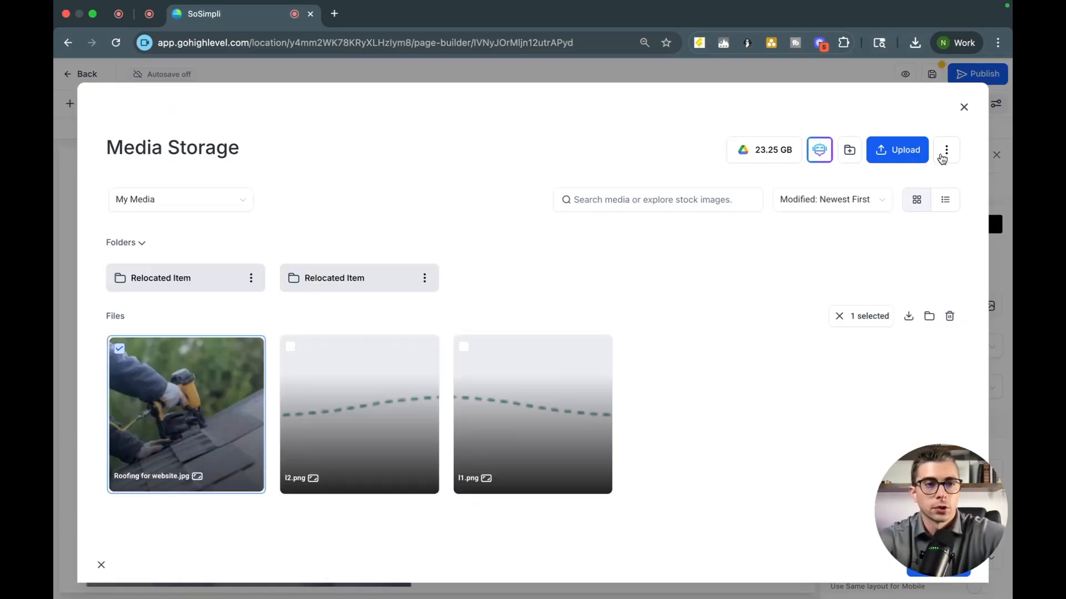
left_click(908, 156)
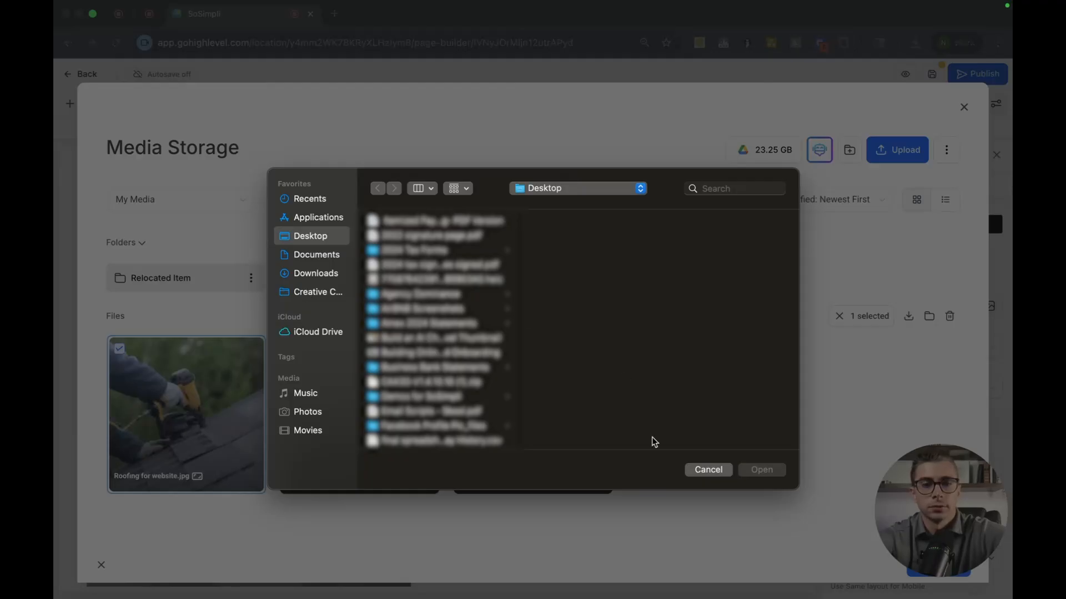
left_click(707, 471)
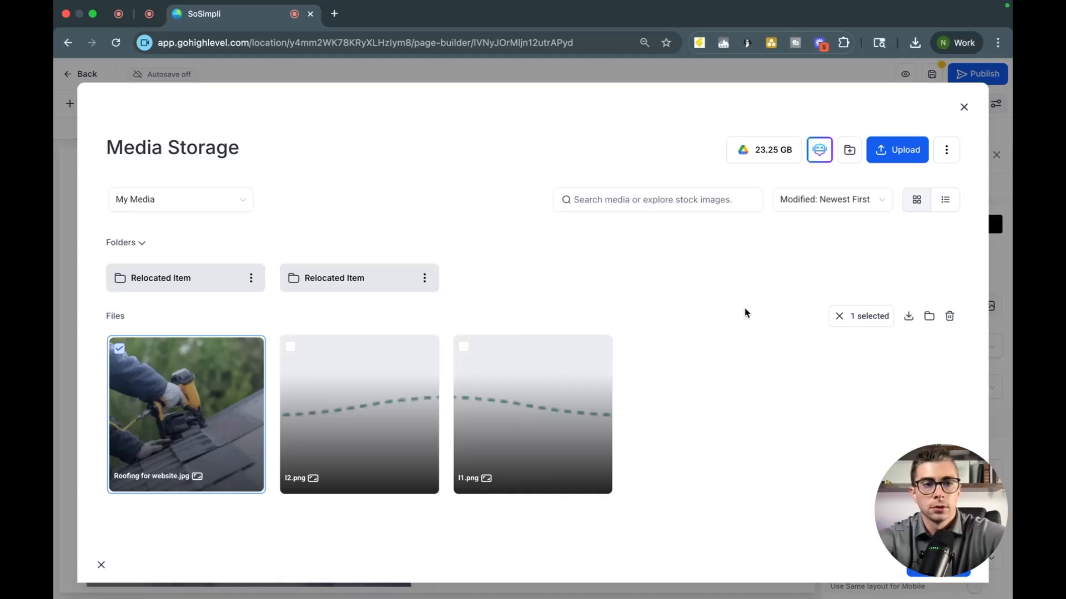
left_click(195, 416)
Change the headline over the roofing image to "Get A Free Quote Today"
left_click(249, 407)
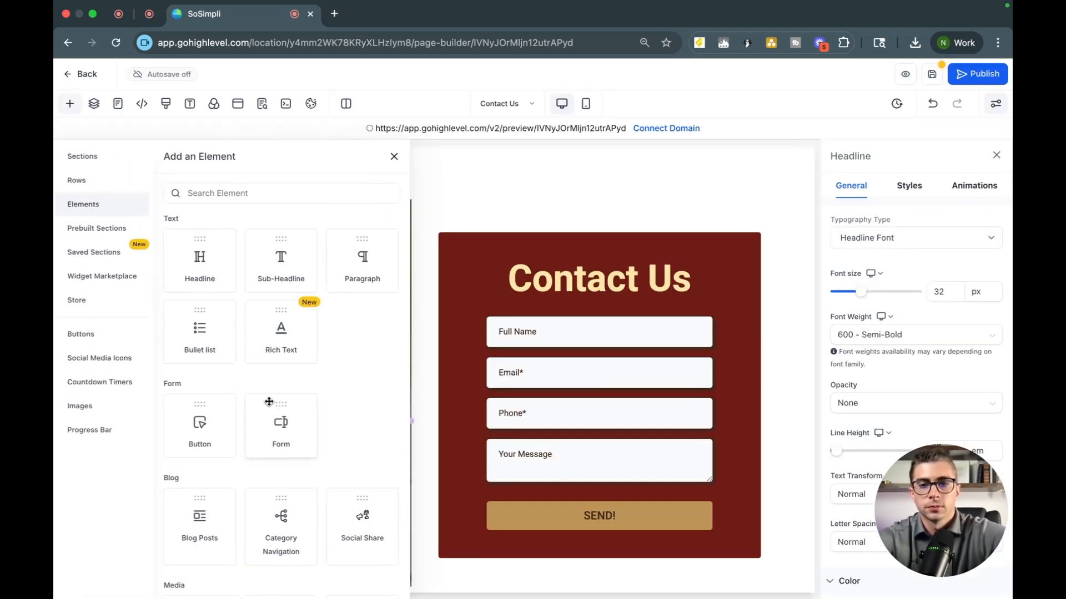
left_click(396, 156)
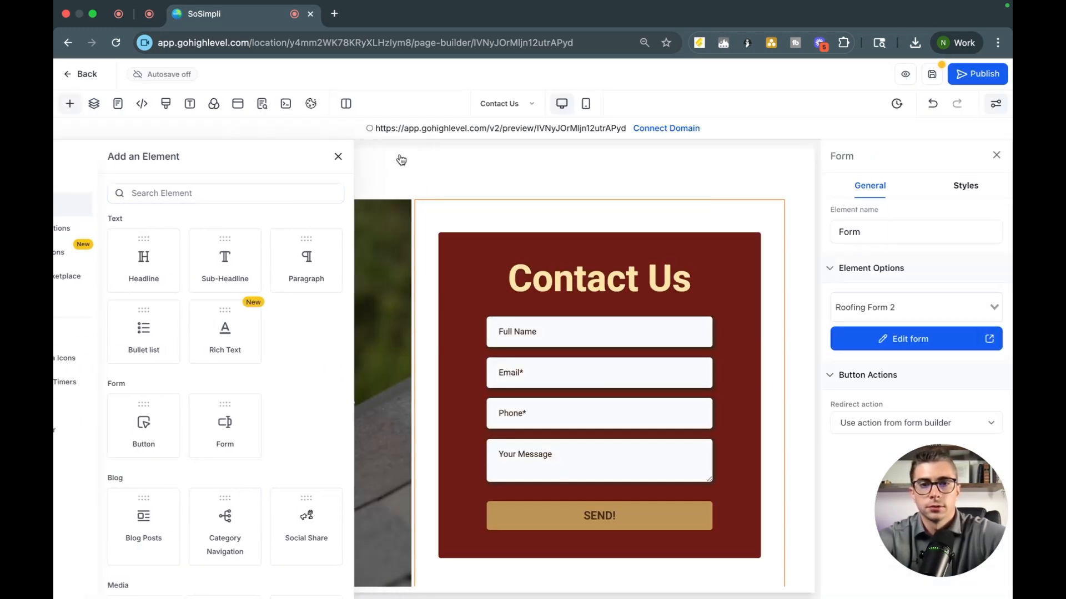
triple_click(258, 406)
type("Ge")
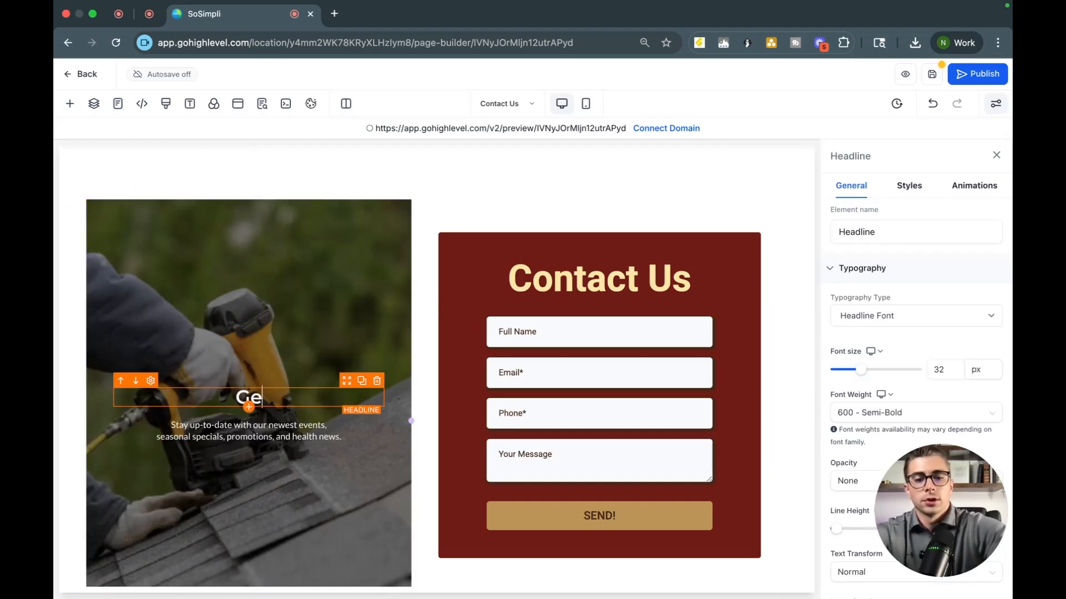
type("t a")
key("BackSpace")
type("A ")
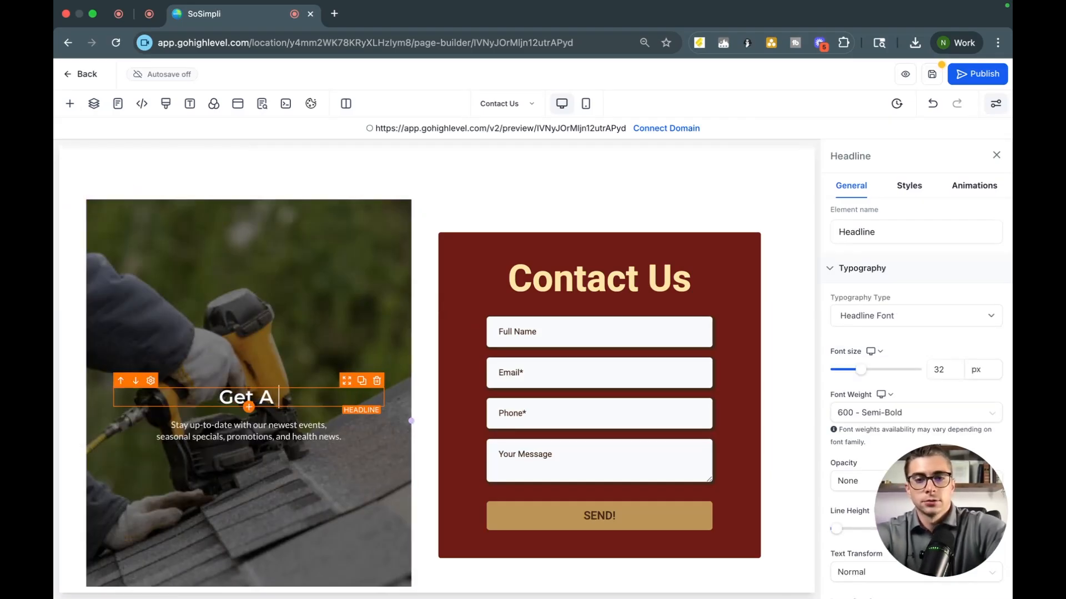
type("Free Quote Today")
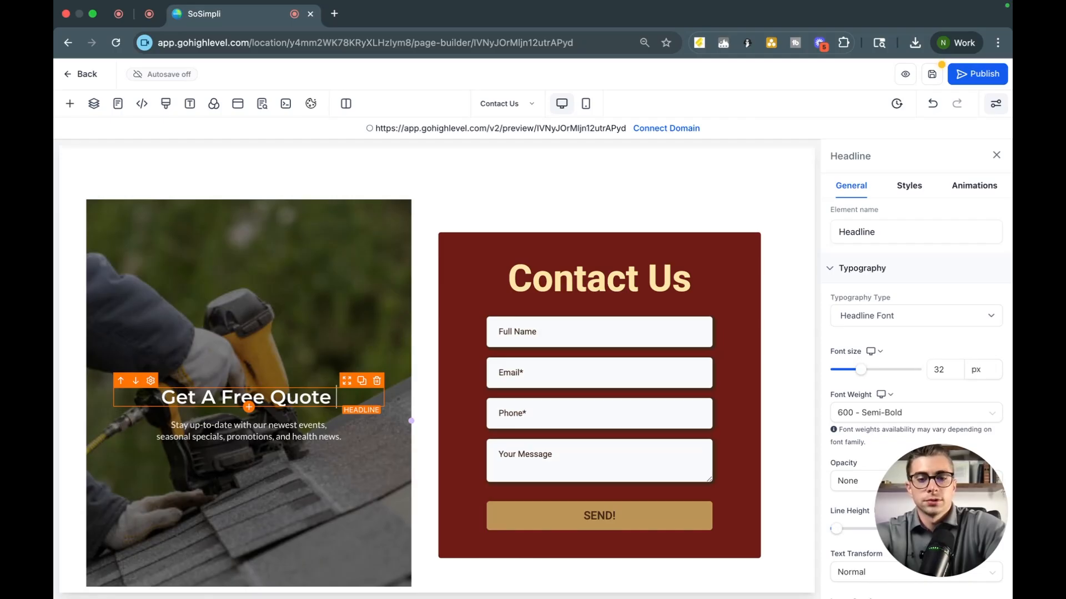
Replace the paragraph below the headline with "Fill out the form here and a team member will reach out shortly to schedule a time!"
left_click(245, 426)
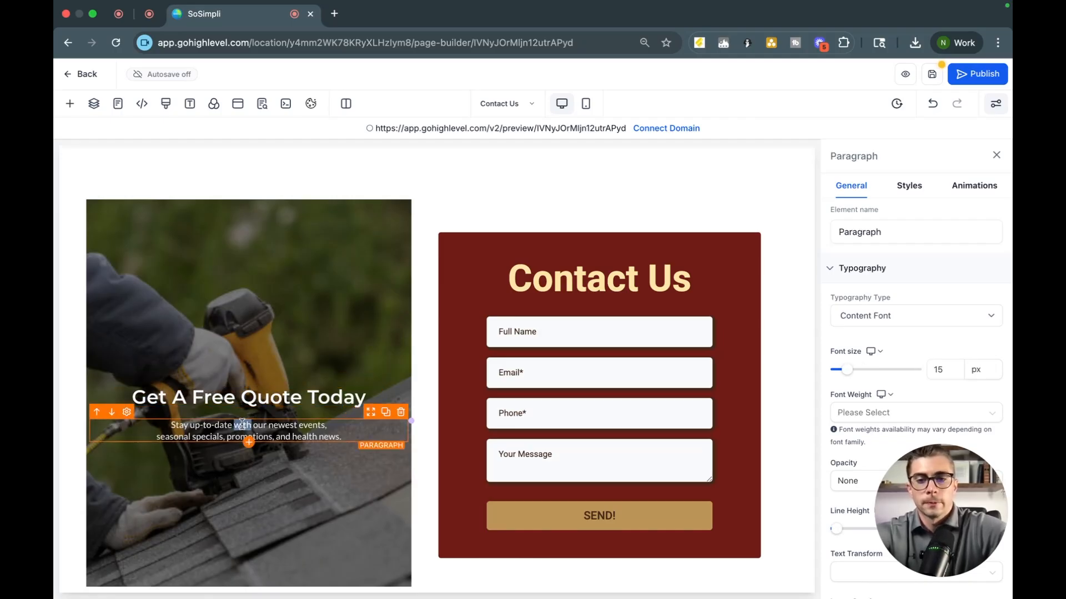
triple_click(244, 425)
key("BackSpace")
triple_click(313, 434)
key("BackSpace")
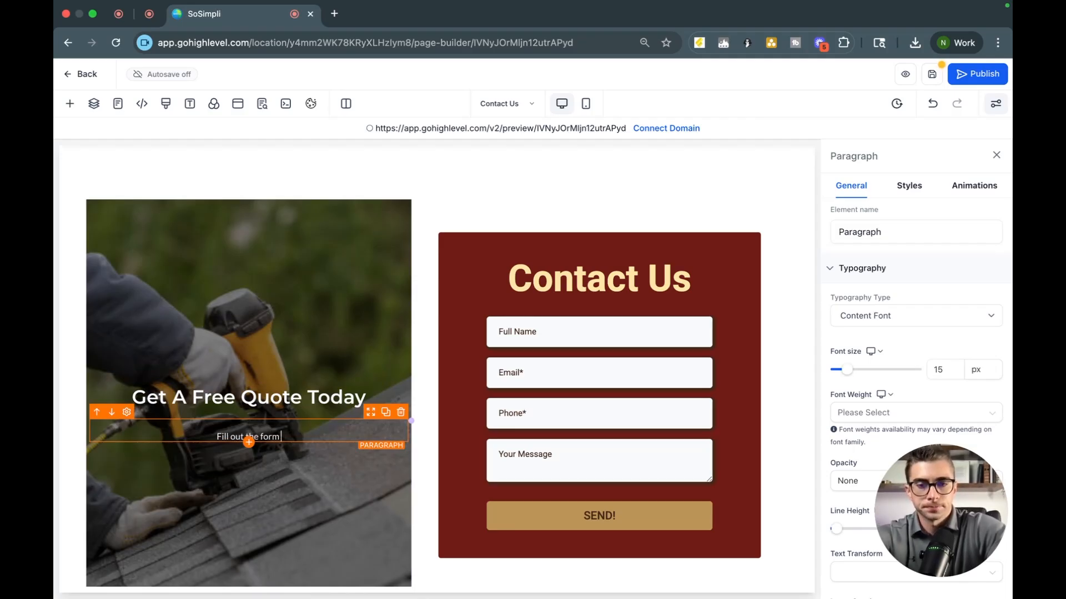
type("Fill out the form here")
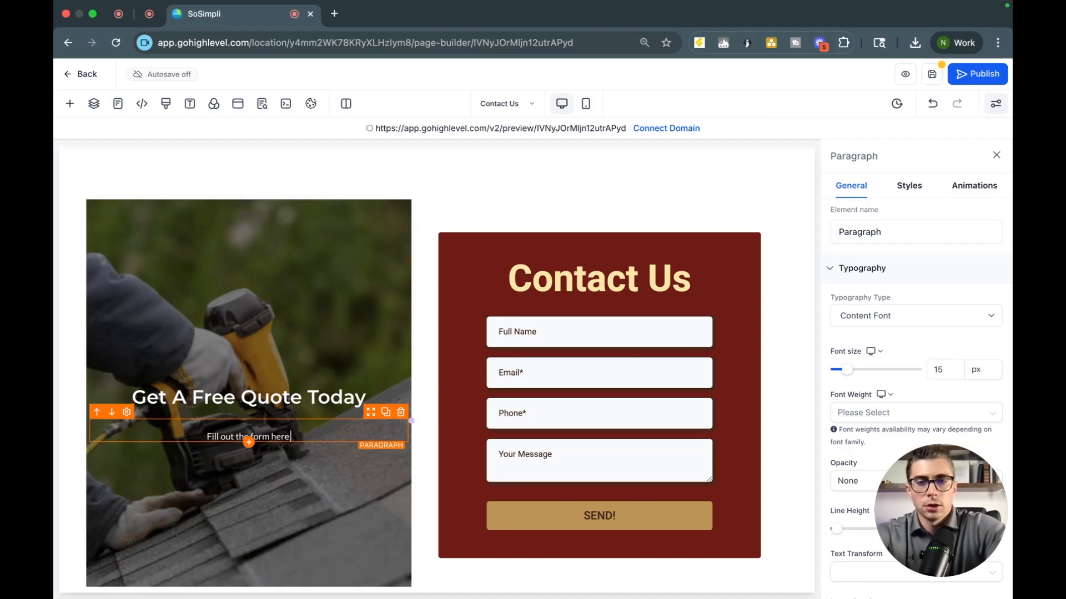
type(" and a team memb")
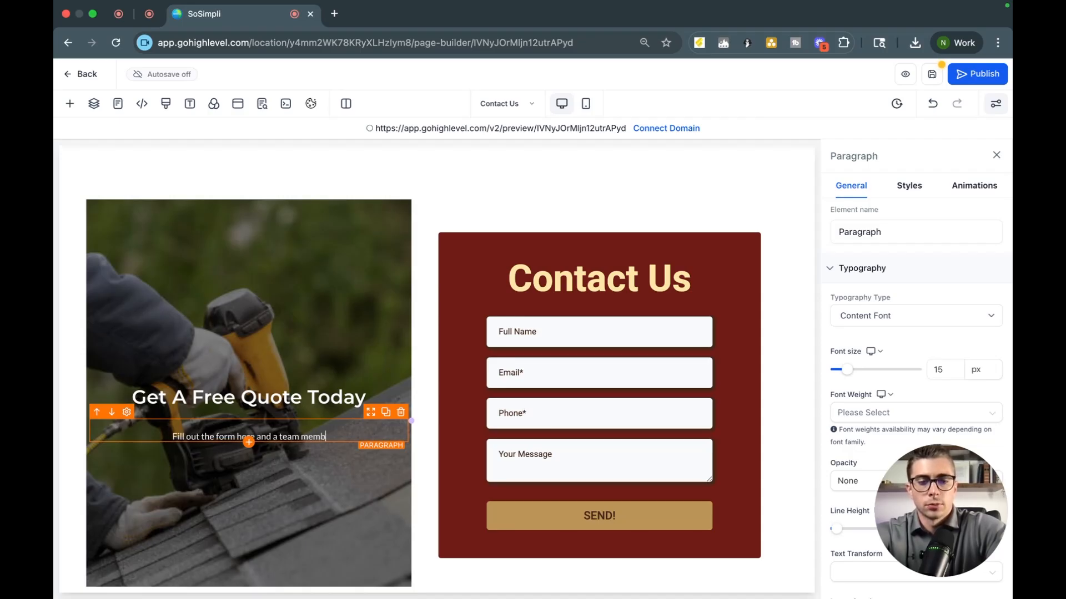
type("er will readh out")
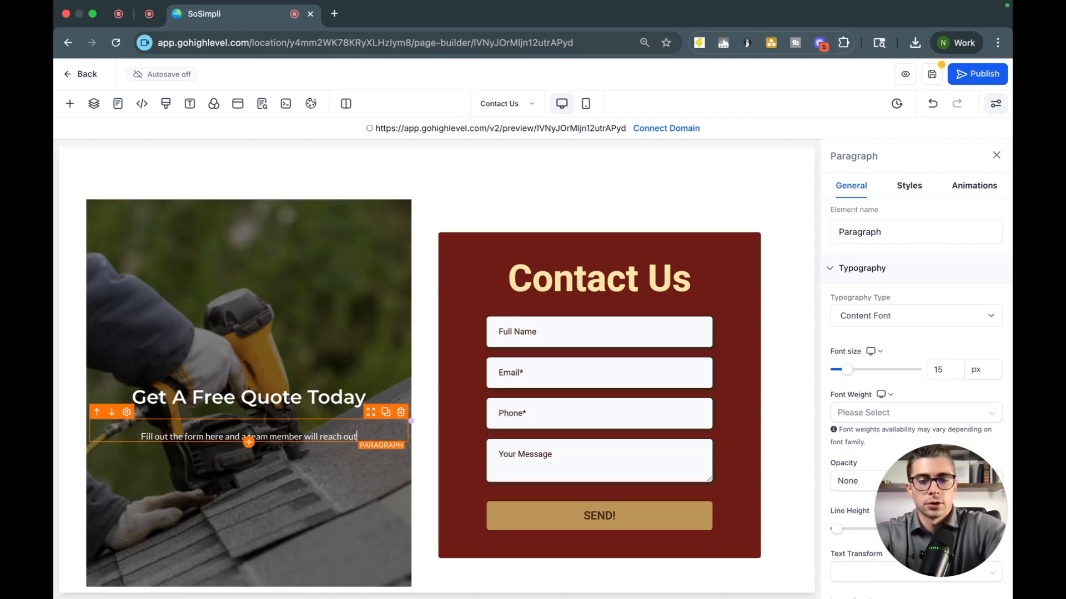
type(" shortly to schedule a time!")
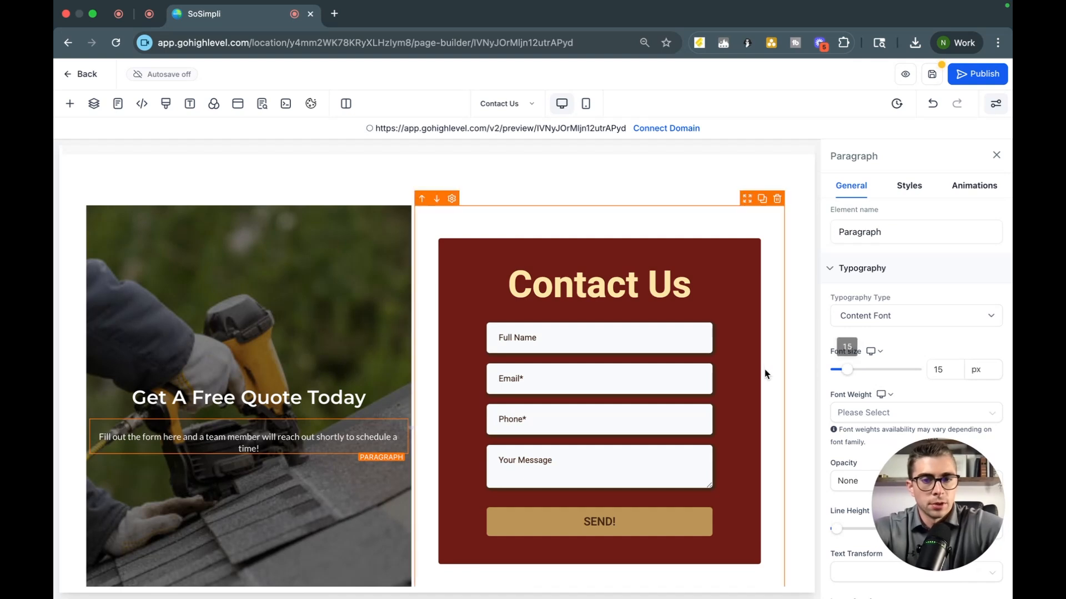
Set the paragraph's font size to 28 px and save the Contact Us page
left_click_drag(847, 371, 861, 377)
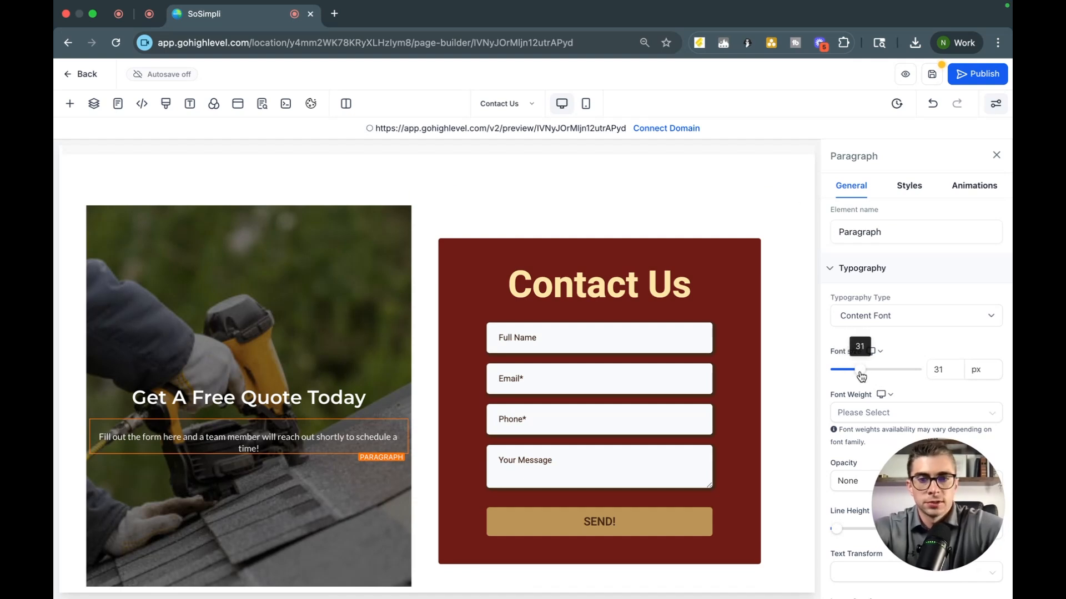
left_click_drag(860, 377, 858, 374)
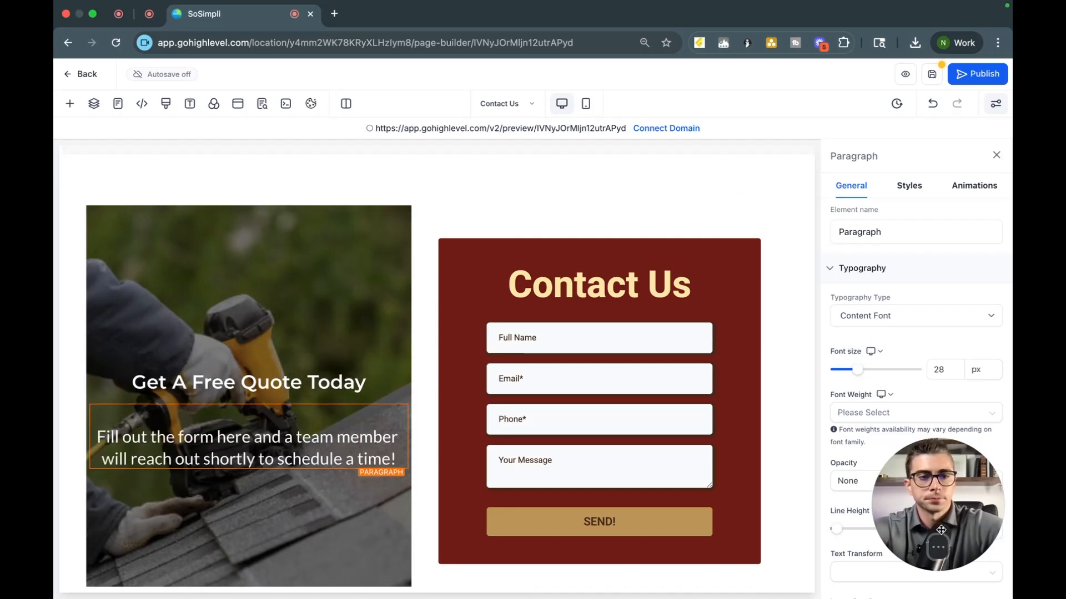
left_click_drag(940, 530, 929, 500)
left_click(932, 76)
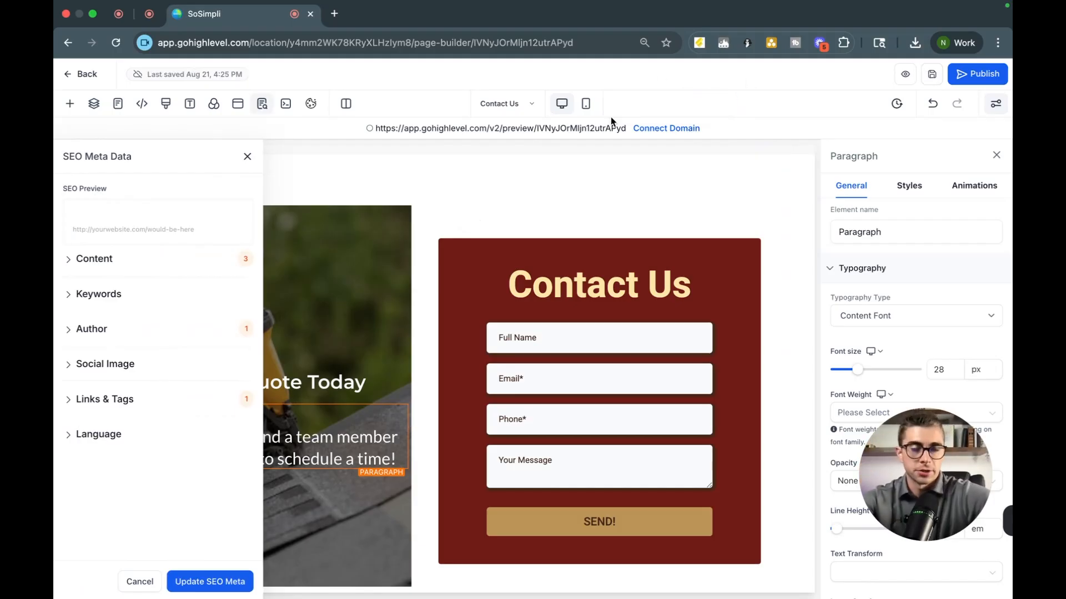
Leave the page builder and start a new prompt-based bot from scratch under AI Agents' Conversation AI
left_click(80, 76)
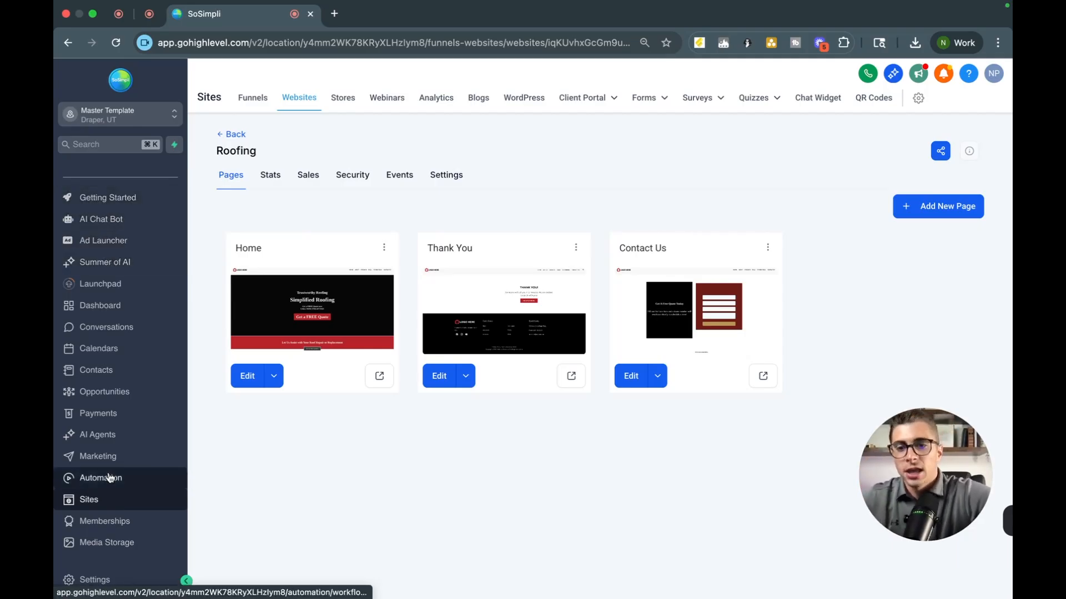
left_click(113, 436)
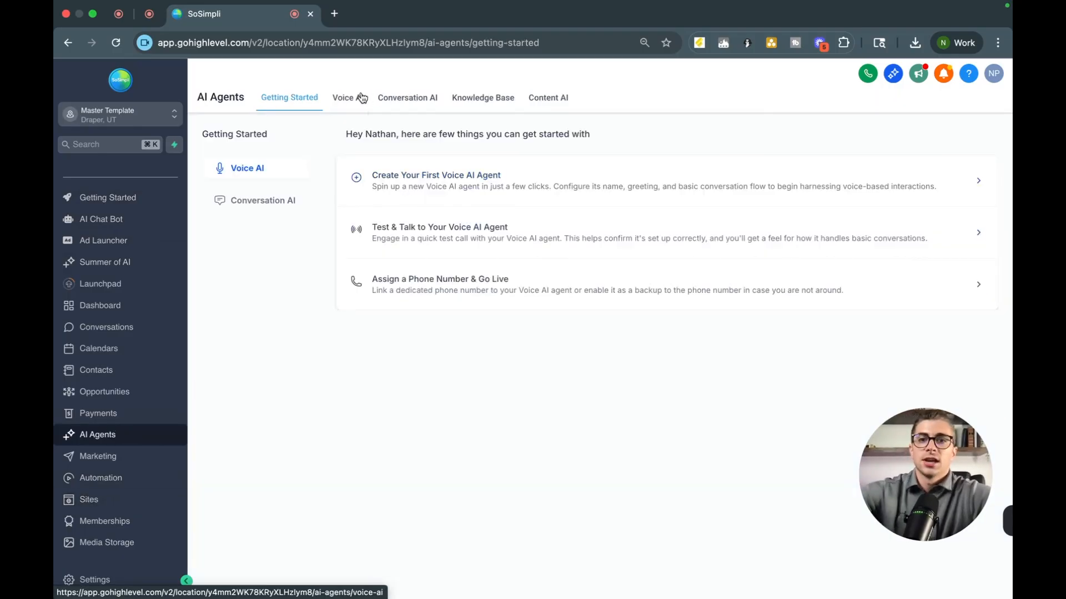
left_click(401, 100)
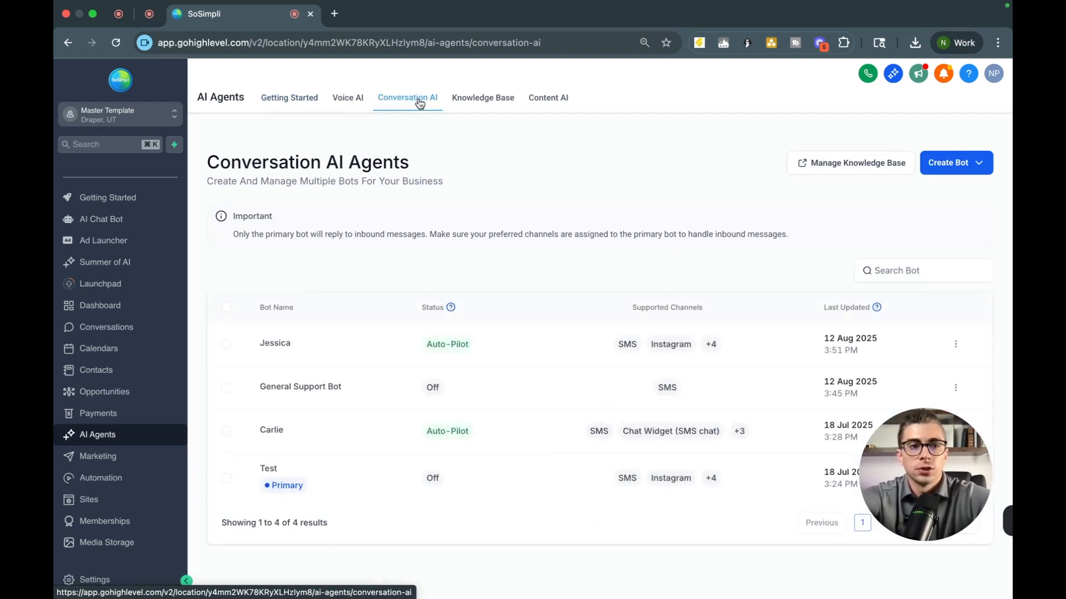
left_click(962, 164)
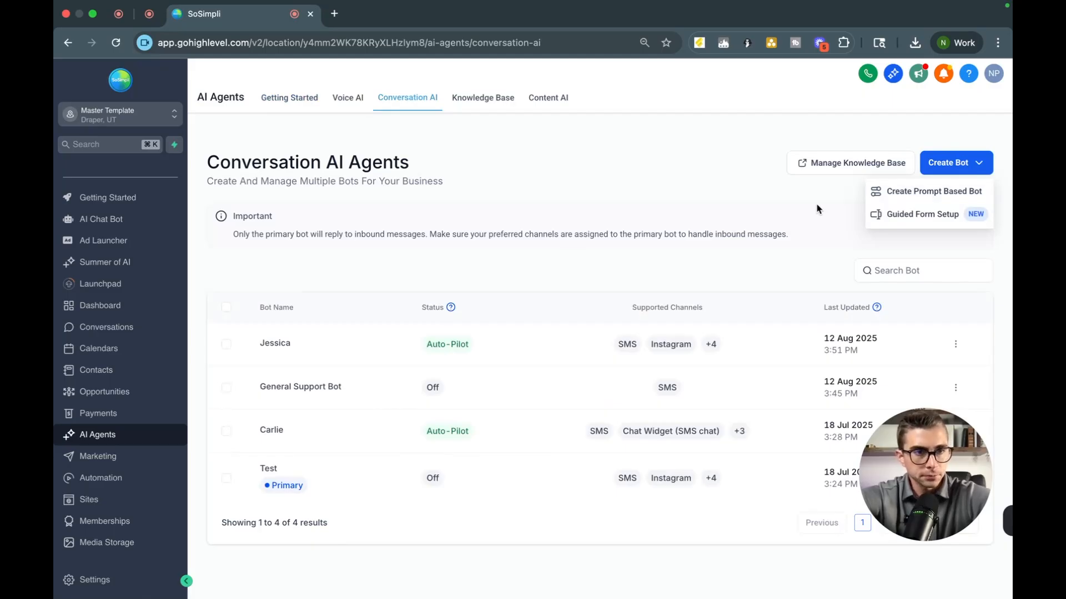
left_click(917, 195)
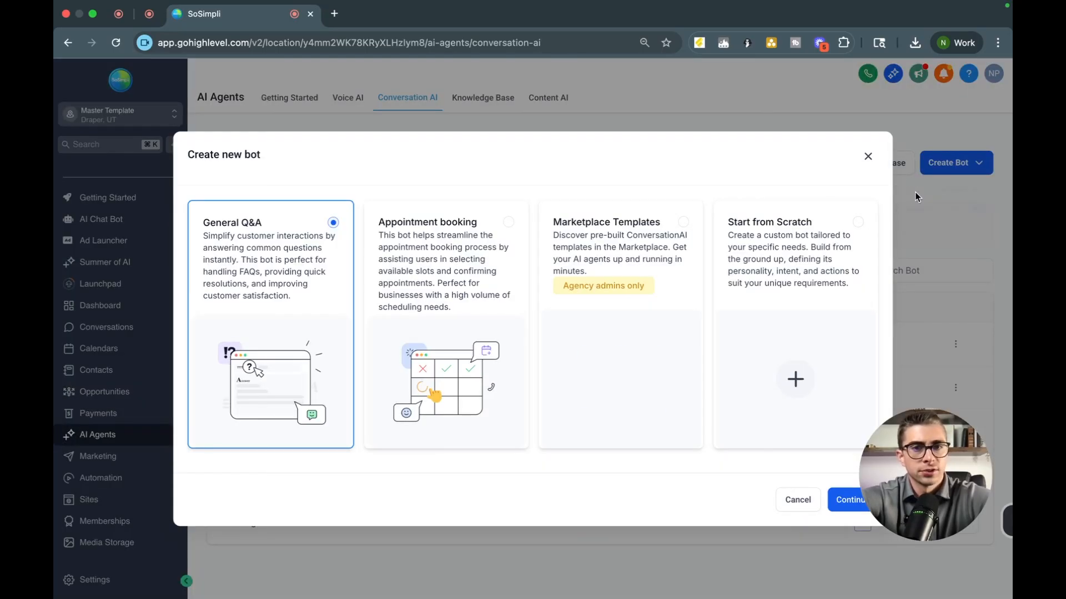
left_click(781, 276)
left_click(847, 499)
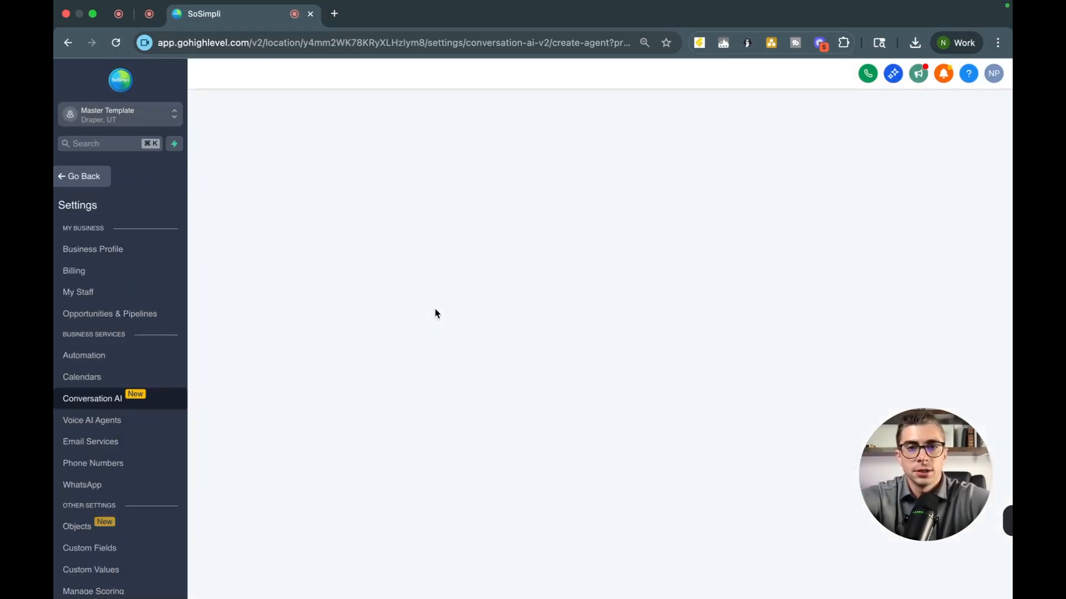
Name the bot "Roofing Bot" and set its status to Auto Pilot
left_click(412, 275)
key("super+a")
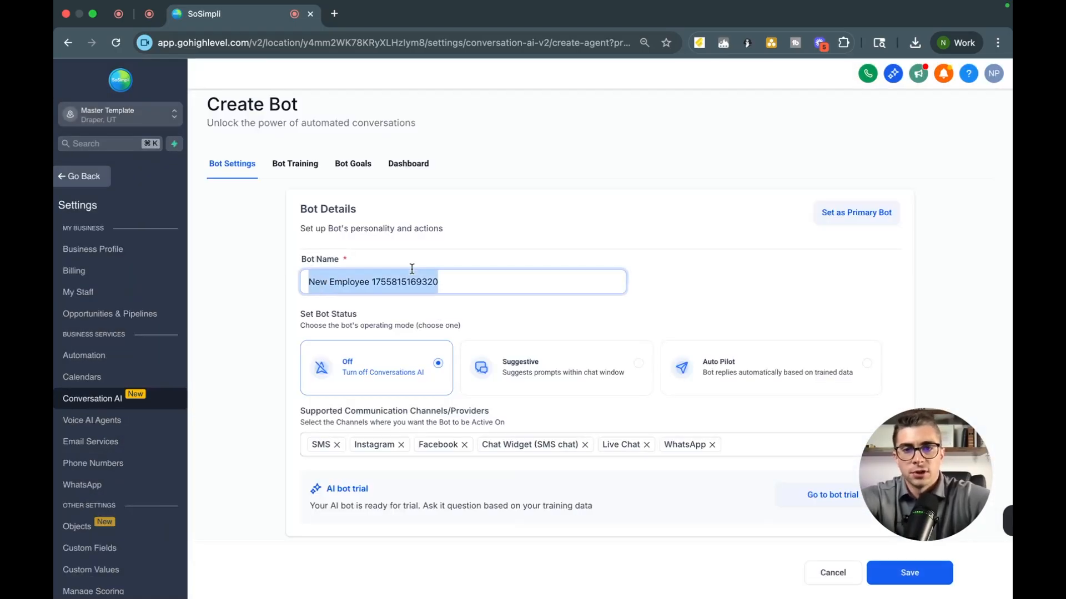
type("T")
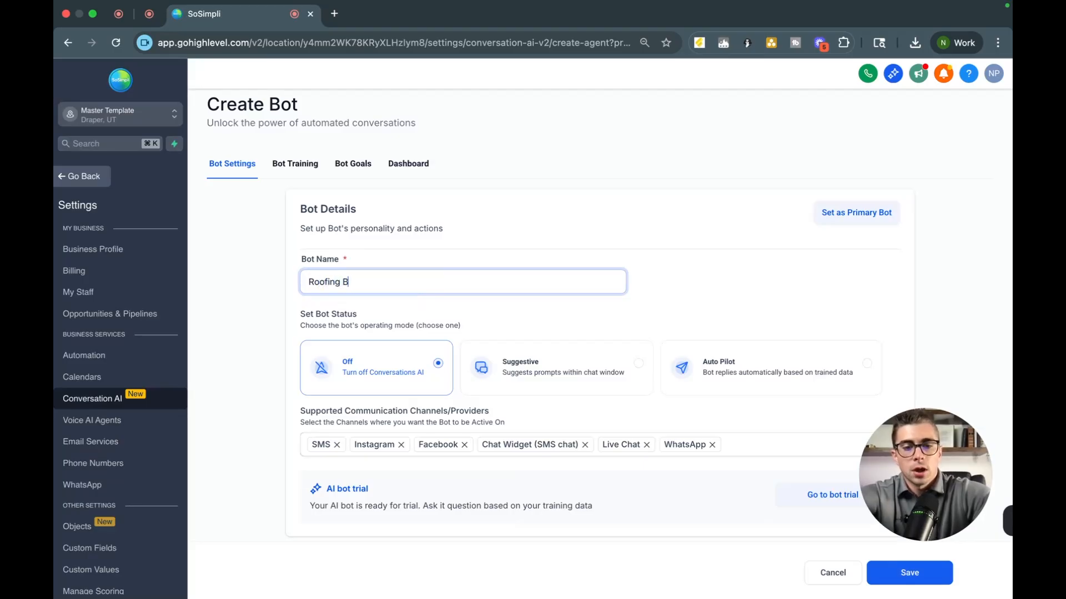
left_click(721, 388)
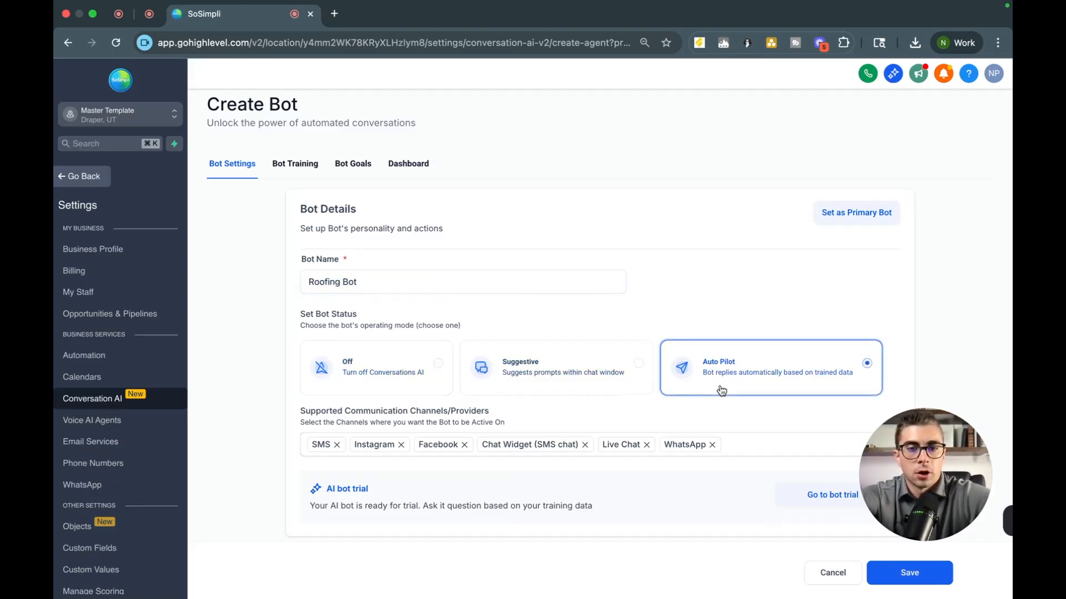
Remove WhatsApp, Chat Widget (SMS chat), Facebook, Instagram and SMS from the bot's supported channels, keeping only Live Chat
scroll(722, 388, "down", 3)
left_click(779, 337)
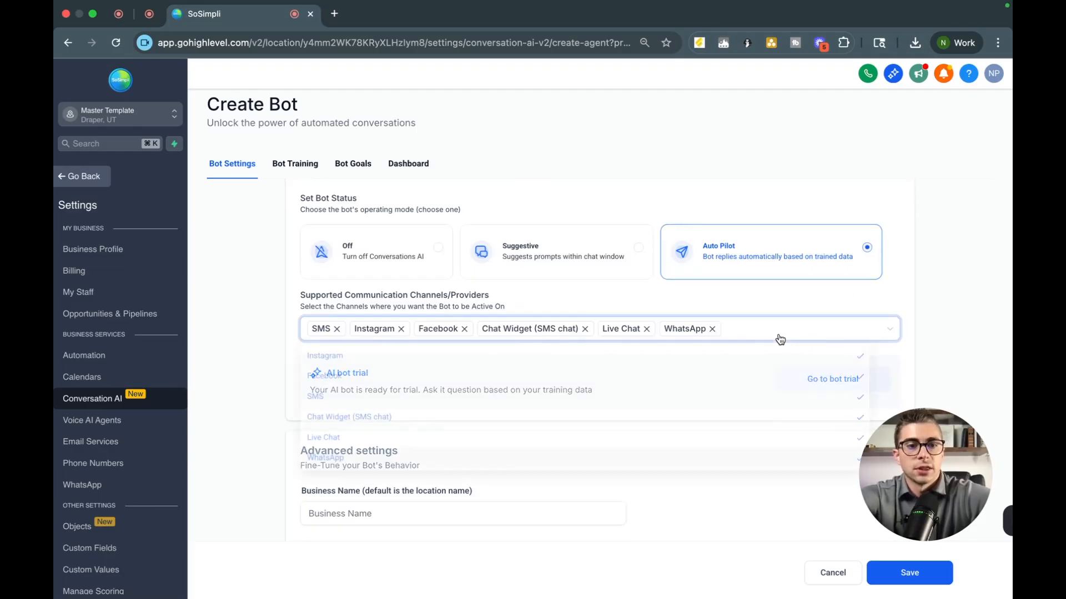
left_click(712, 330)
left_click(590, 329)
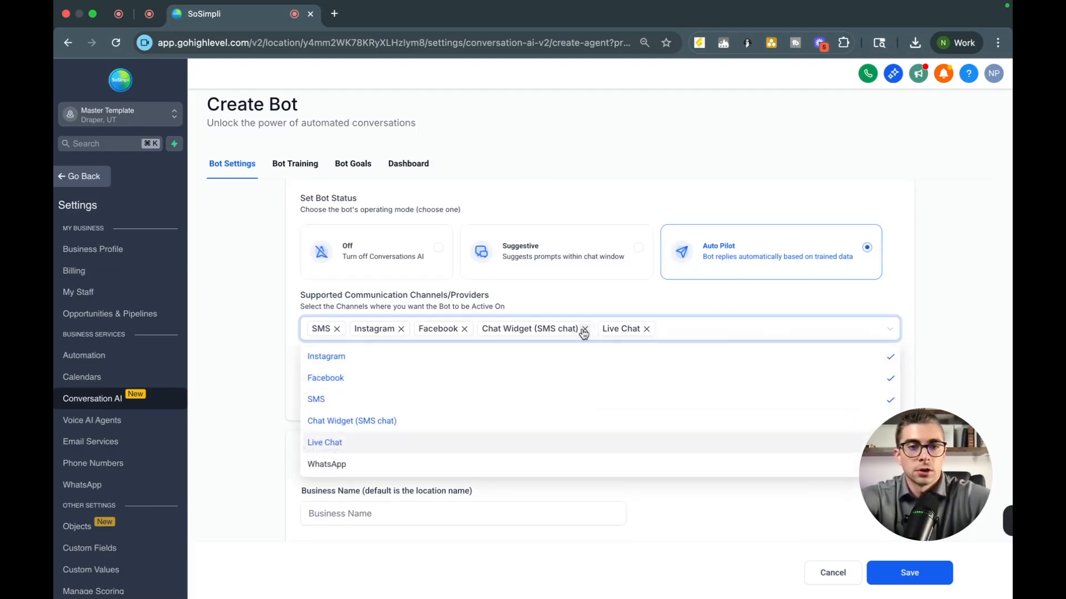
left_click(584, 329)
left_click(401, 329)
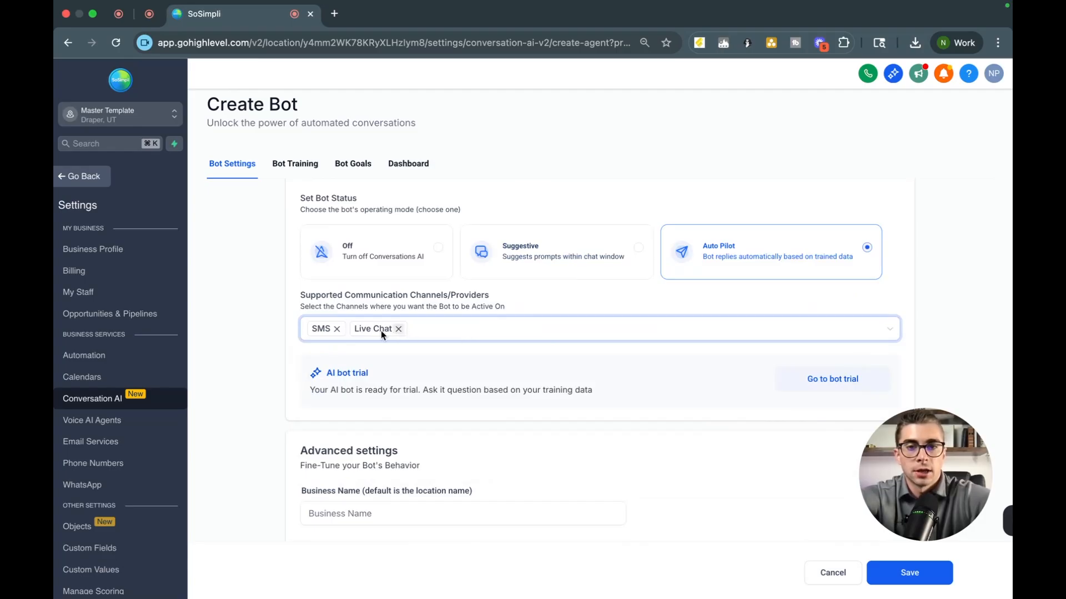
left_click(337, 329)
Set the auto-pilot wait time before responding to 5 seconds and save the bot
scroll(609, 352, "down", 5)
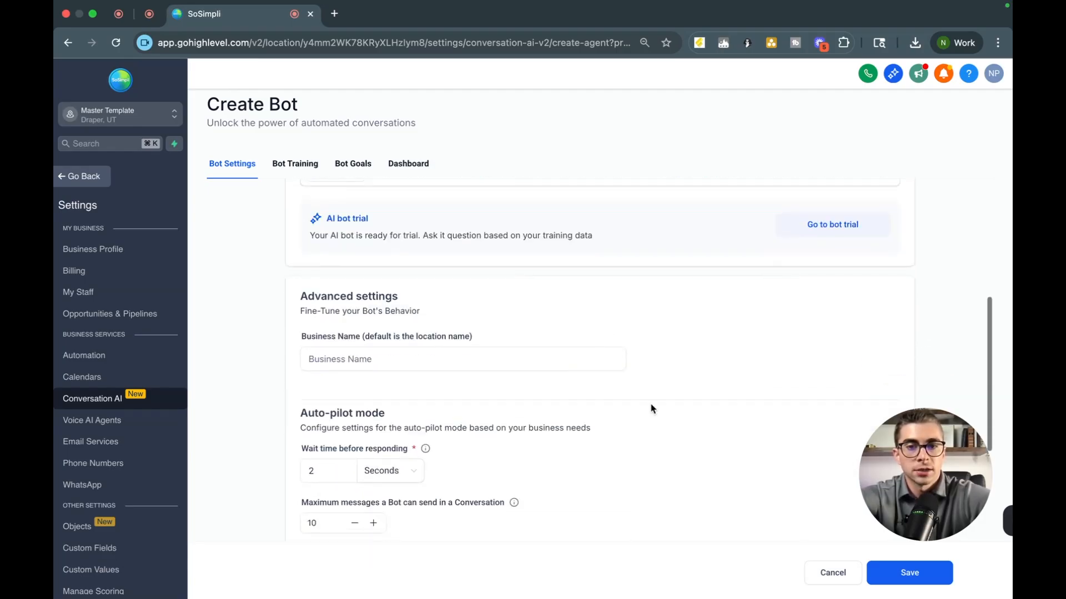
left_click(332, 341)
key("BackSpace")
type("5")
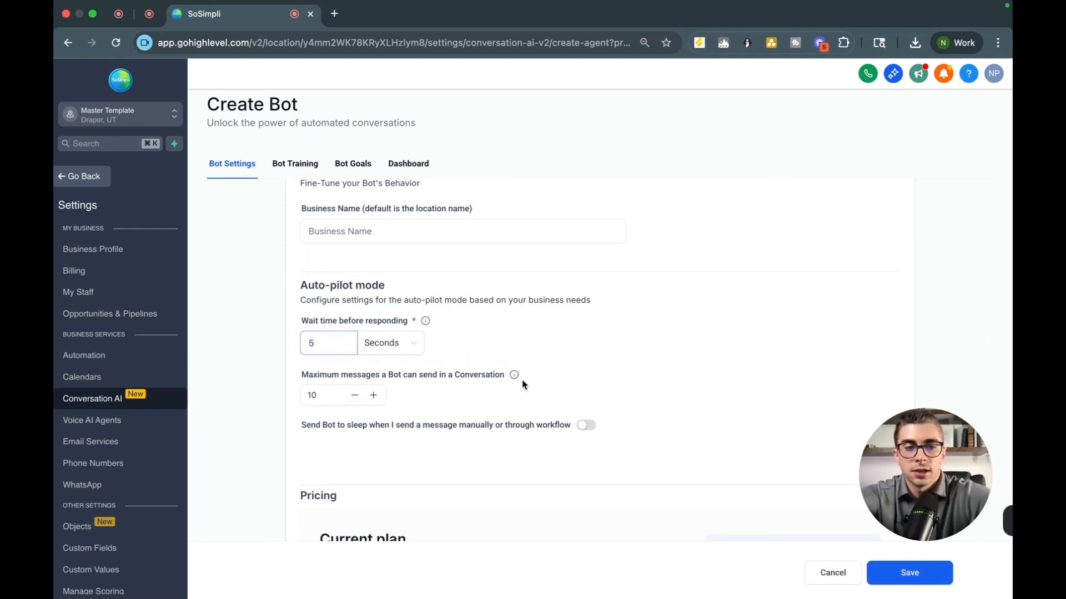
left_click(896, 572)
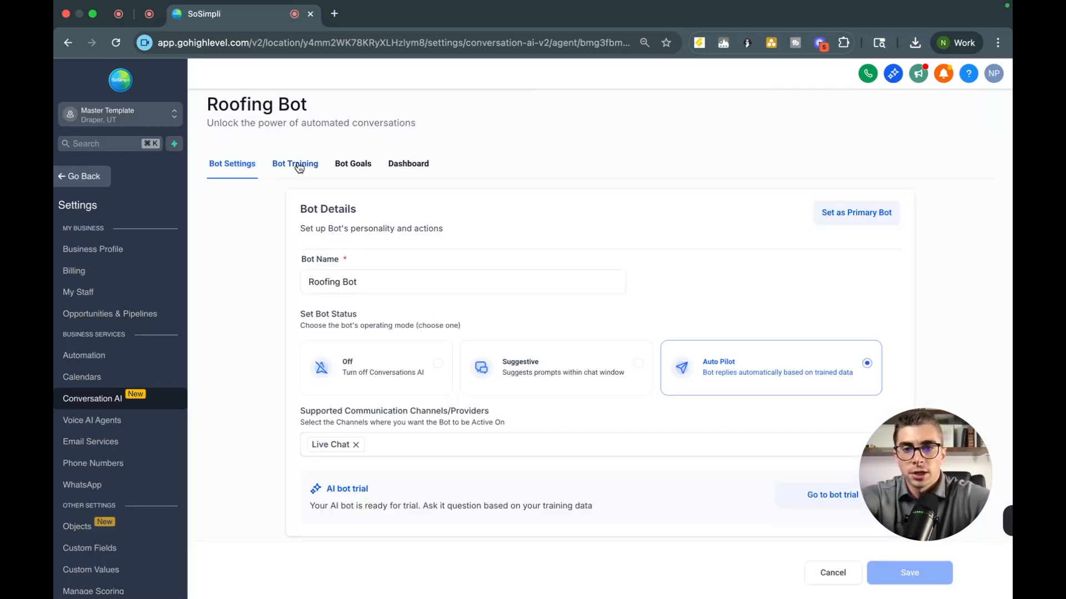
In the bot's training, create a new knowledge base named "Roofing Knowledge Base"
left_click(298, 166)
left_click(312, 244)
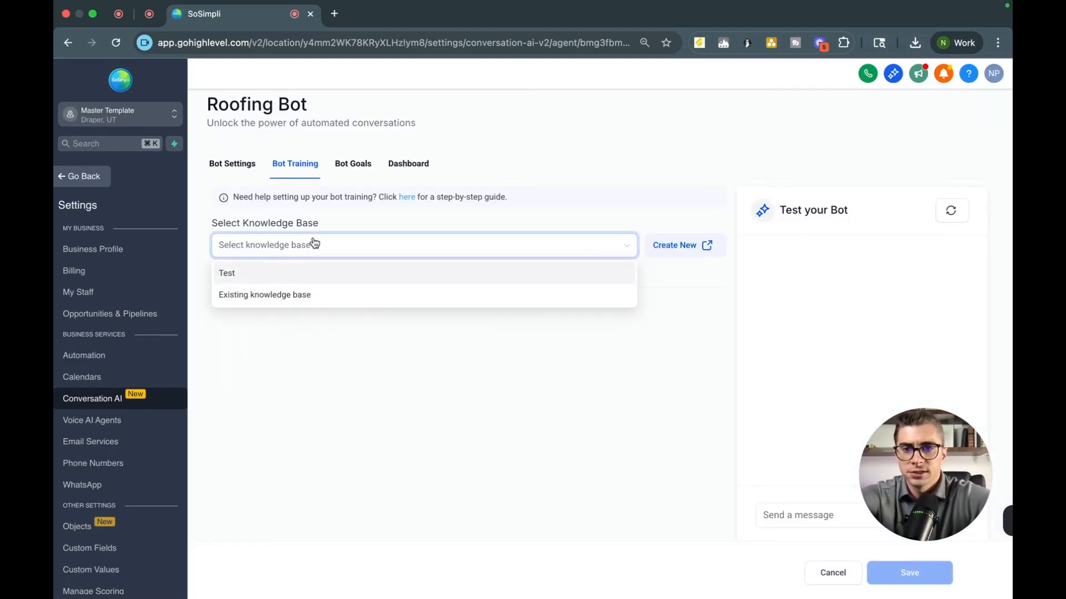
left_click(672, 248)
left_click(481, 279)
type("Roofing Knowledge Base")
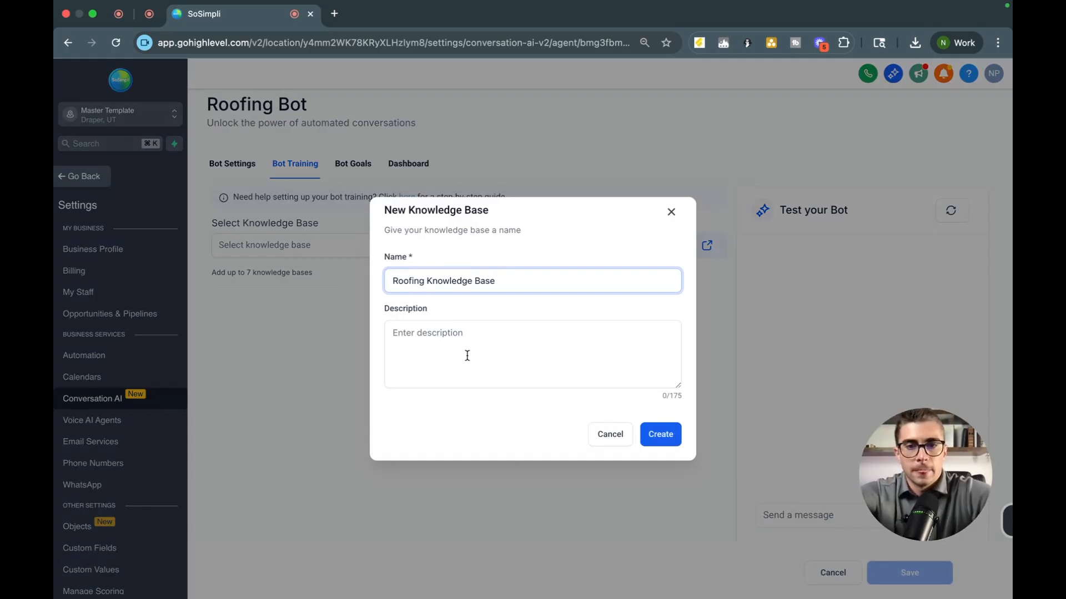
left_click(666, 438)
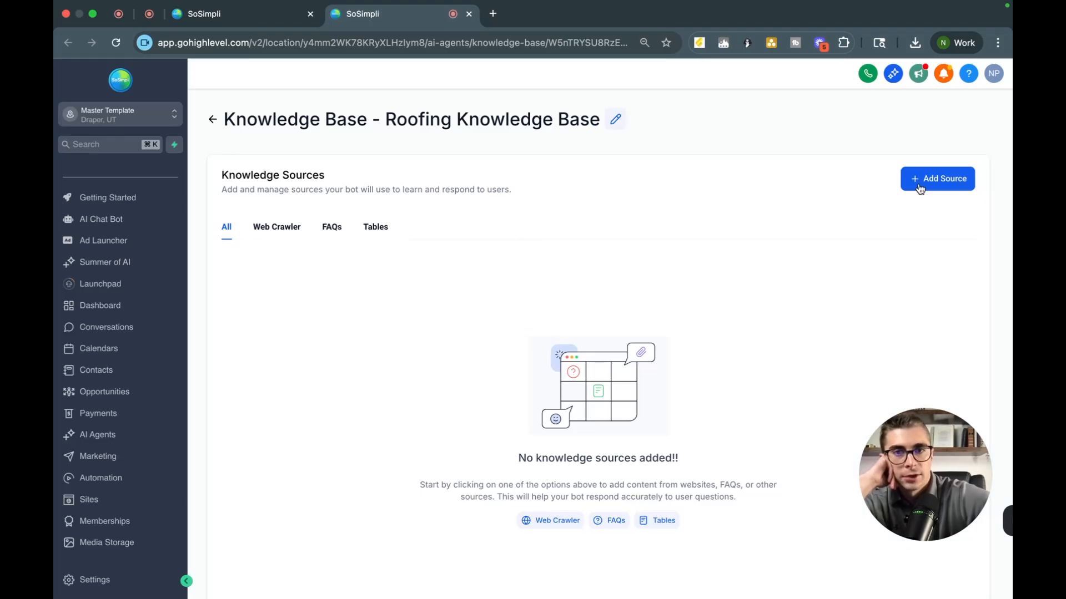
Look through the knowledge base's Web Crawler and FAQs sources and the source types that can be added
left_click(284, 232)
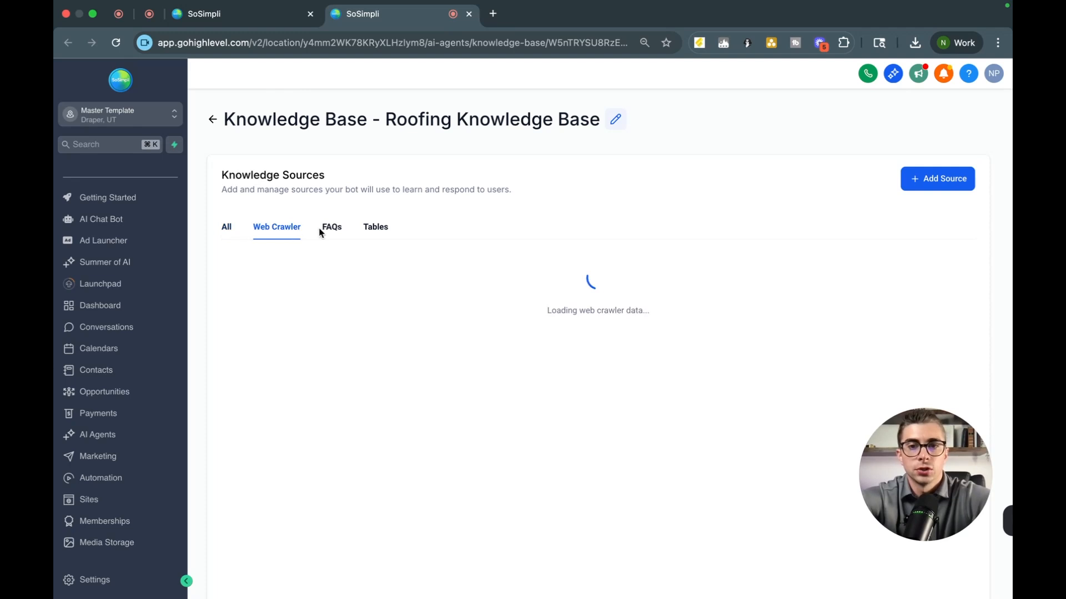
left_click(327, 228)
left_click(283, 232)
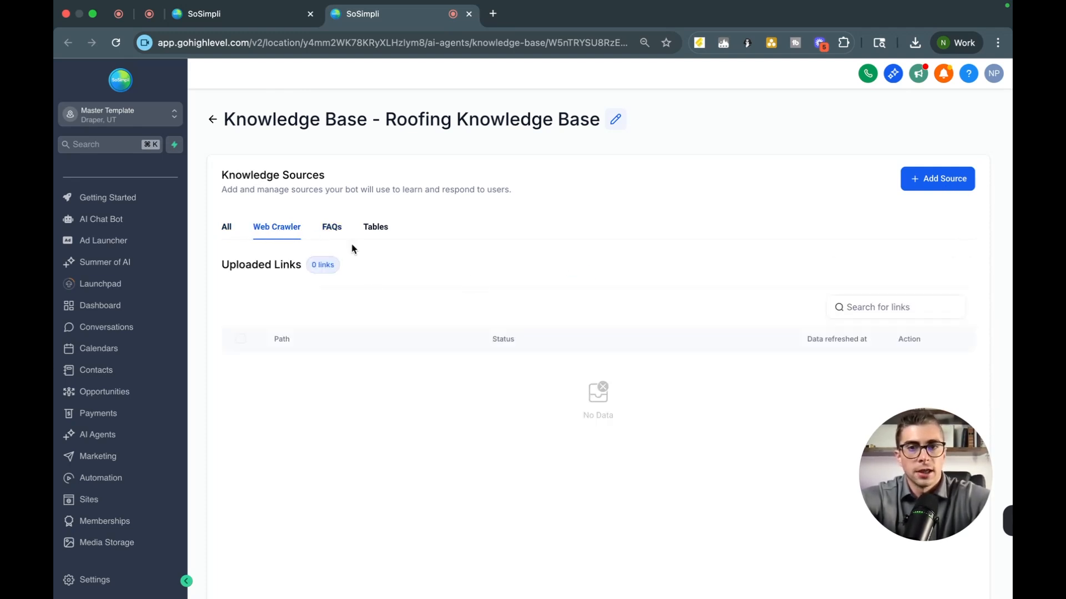
left_click(330, 229)
left_click(925, 181)
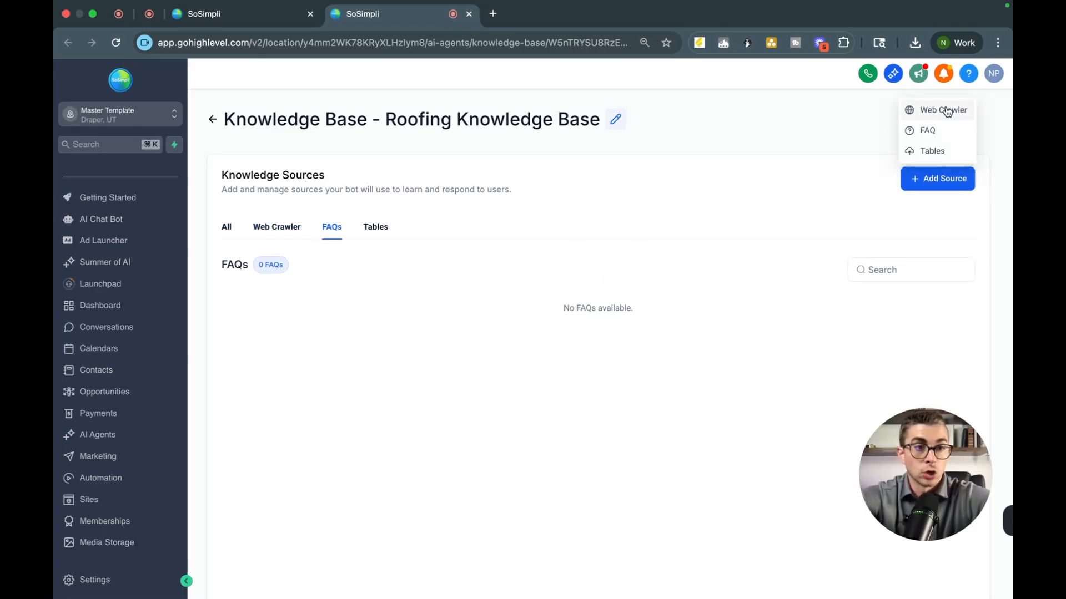
left_click(277, 230)
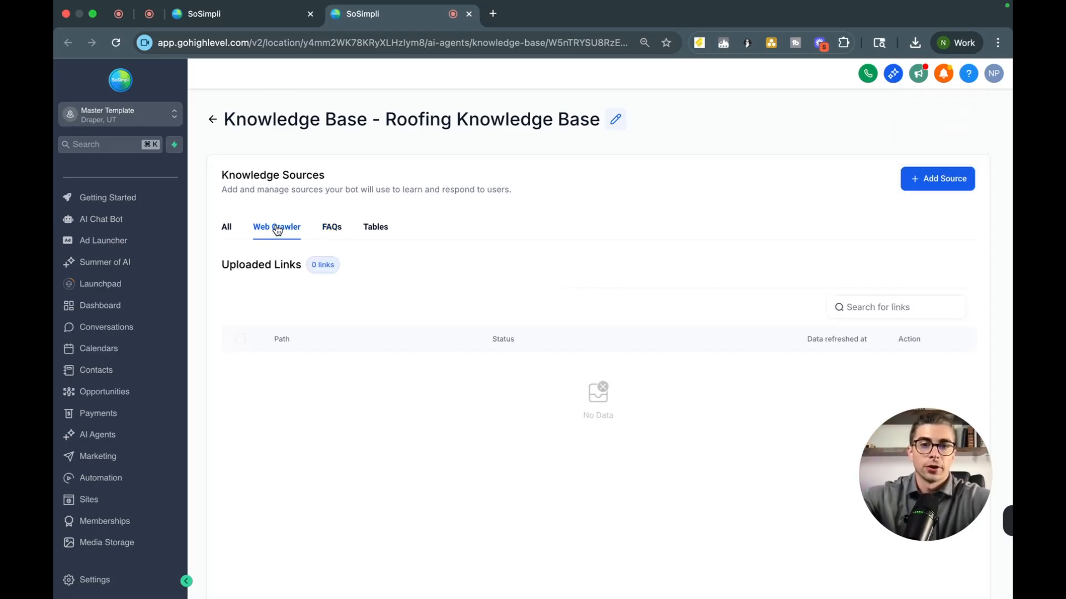
left_click(334, 233)
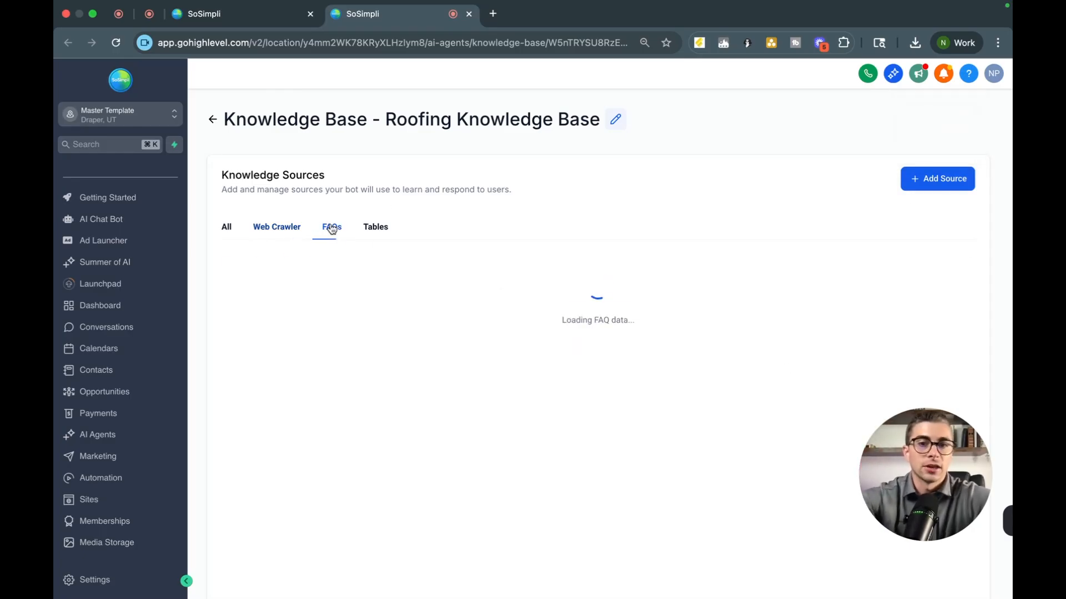
Start a new FAQ source with the question "How much does a roof cost"
left_click(942, 179)
left_click(931, 129)
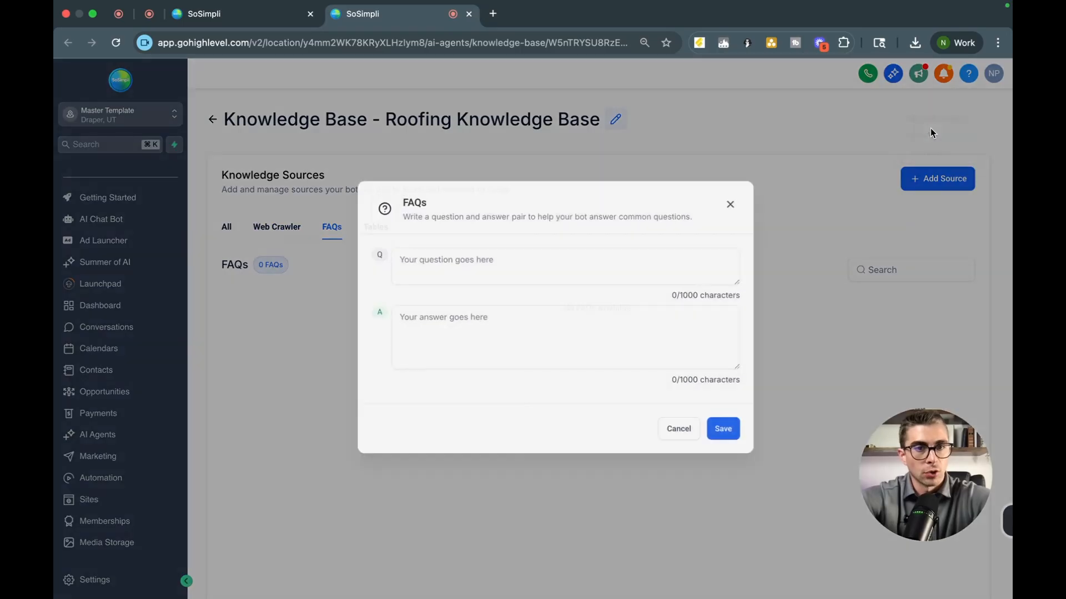
left_click(388, 281)
type("How m")
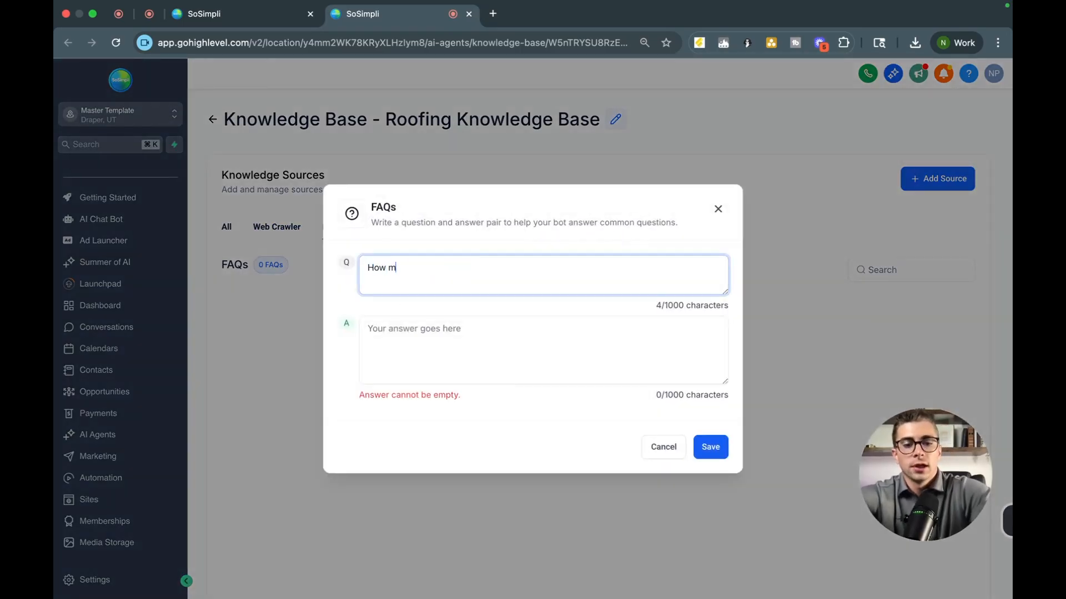
type("uch does a roof cost")
Answer the roof cost question with "$10,000 dollars" and save the FAQ
left_click(399, 344)
type("1")
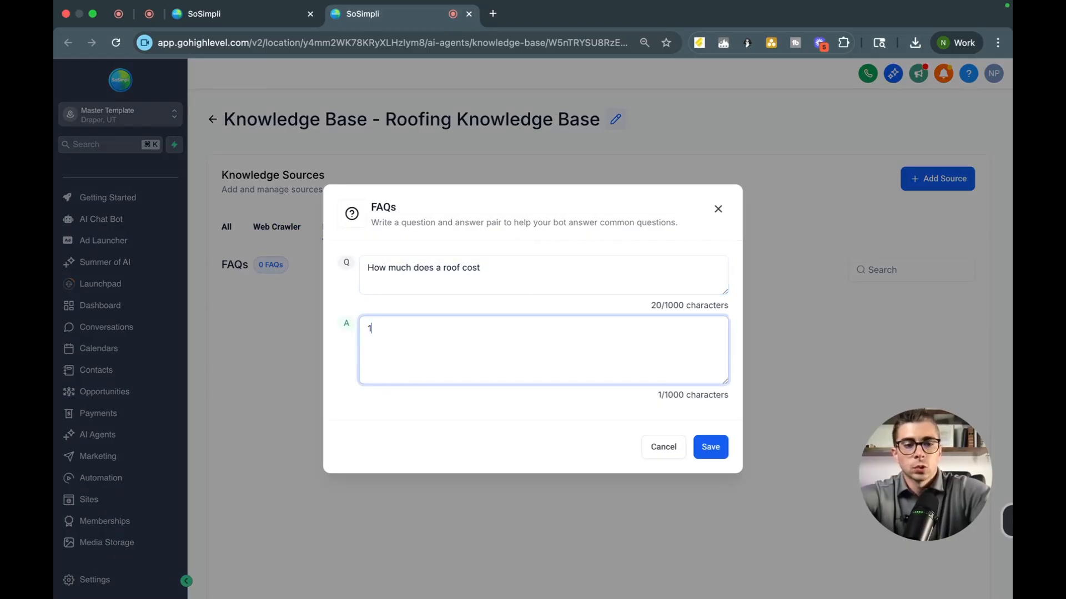
type("0")
key("BackSpace")
key("BackSpace")
type("10")
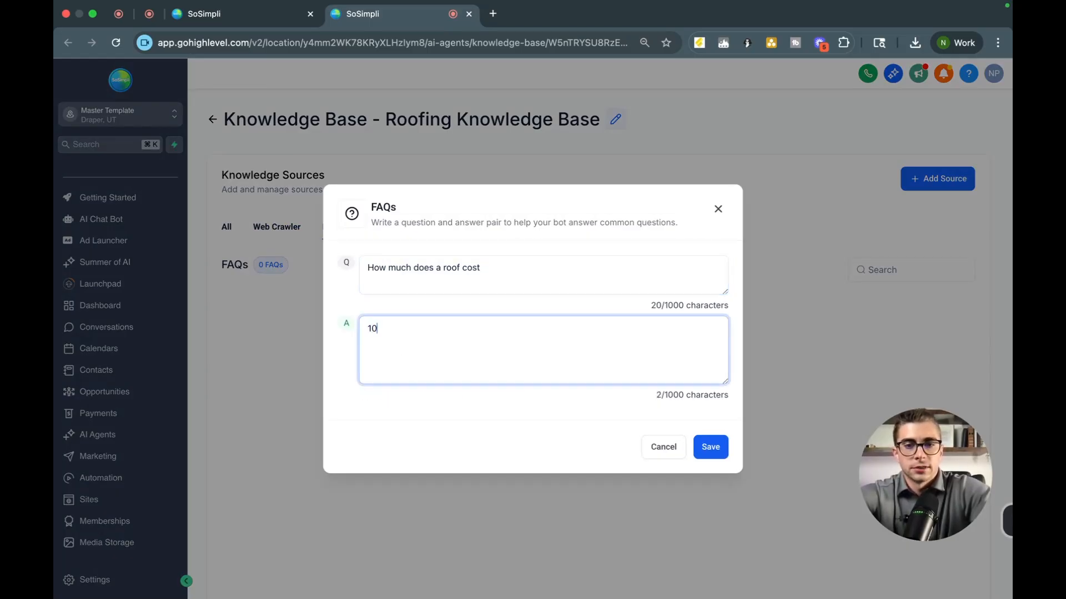
type(",000 dollars")
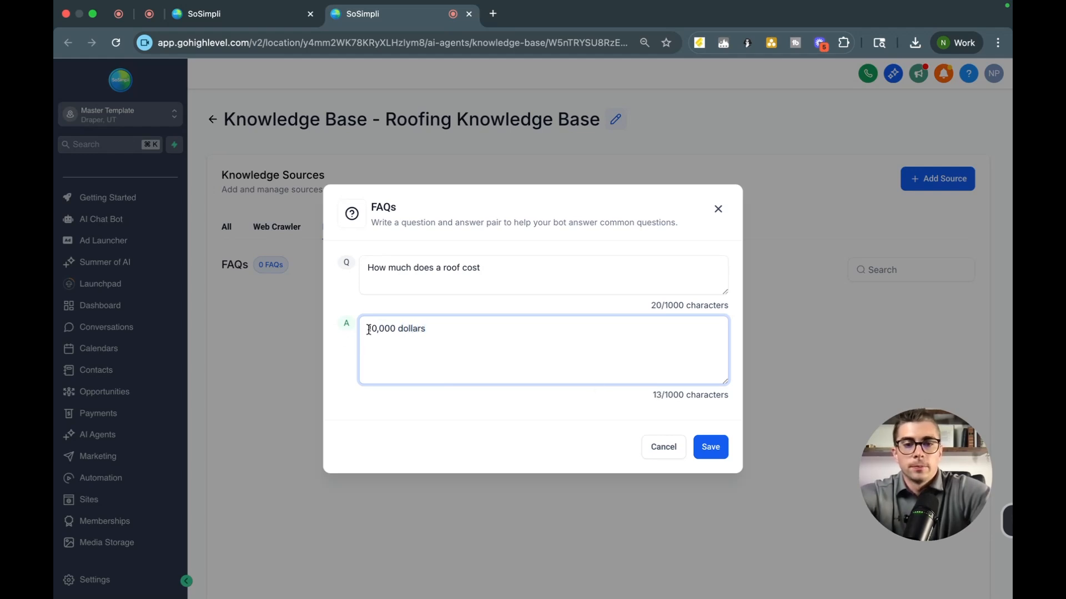
key("super+Left")
type("$")
left_click(710, 447)
Start a second FAQ with the question "Are the estimates free?"
left_click(927, 186)
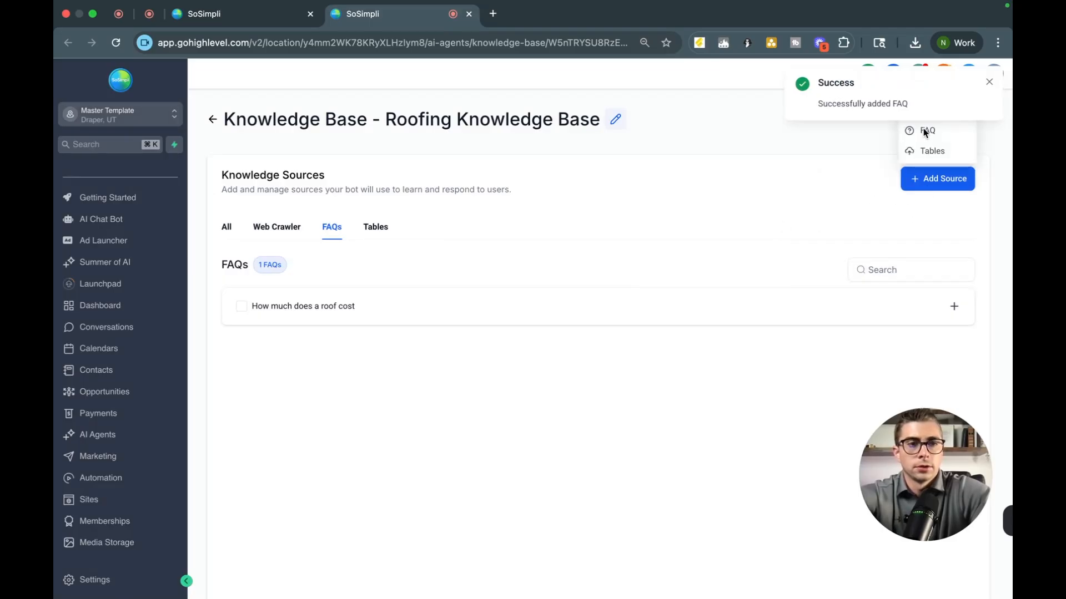
left_click(930, 184)
left_click(927, 131)
left_click(507, 268)
type("Are th")
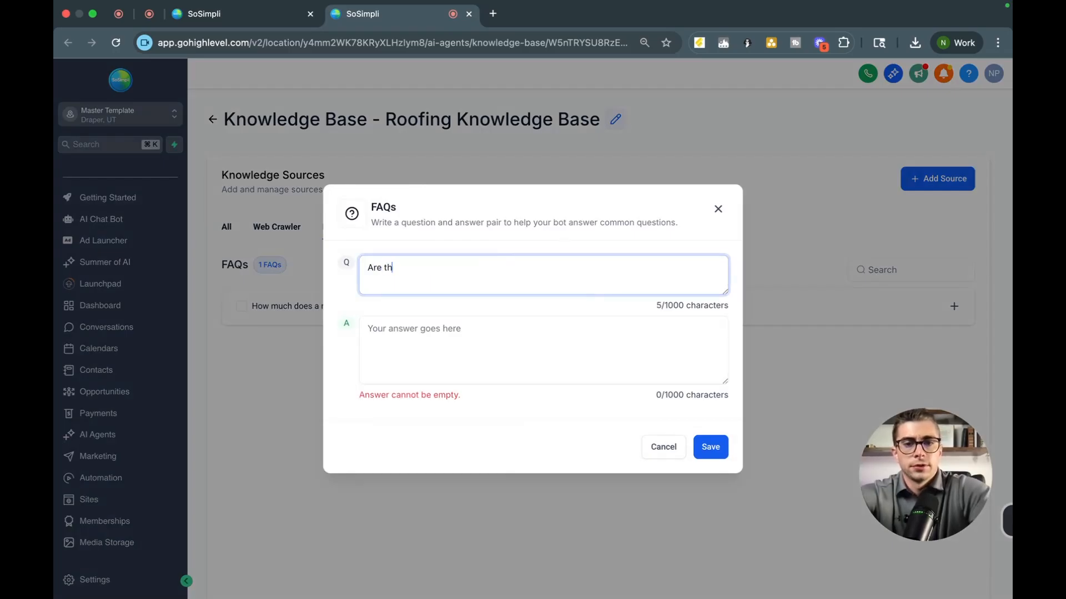
type("e estimates free?")
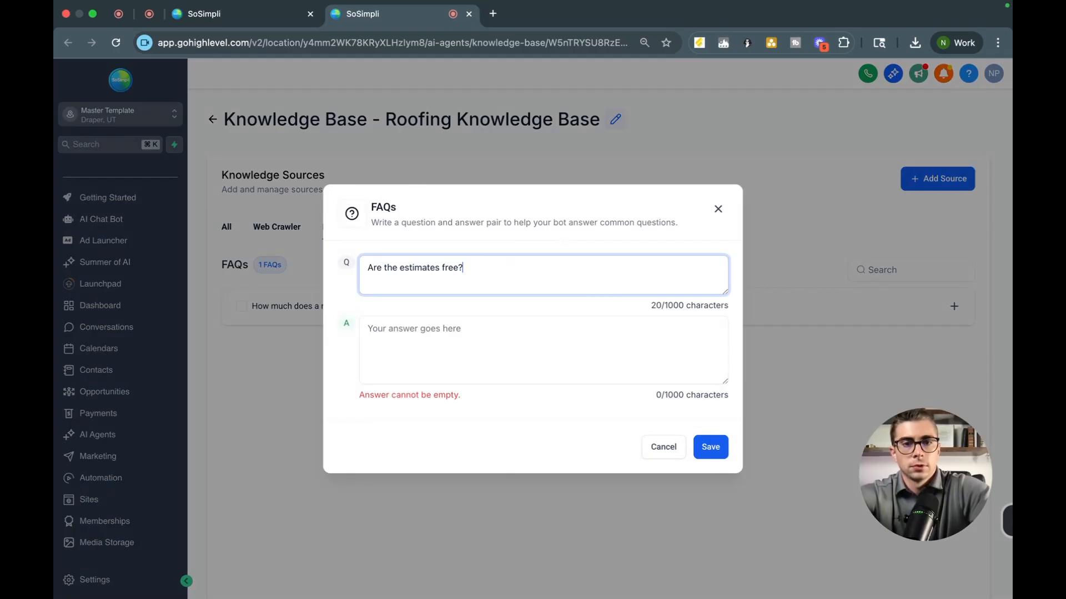
Answer with "Yes, they are free! A team member will reach out shortly after completing the form and will schedule a time with you" and save
left_click(494, 347)
type("Yes, they are free! A")
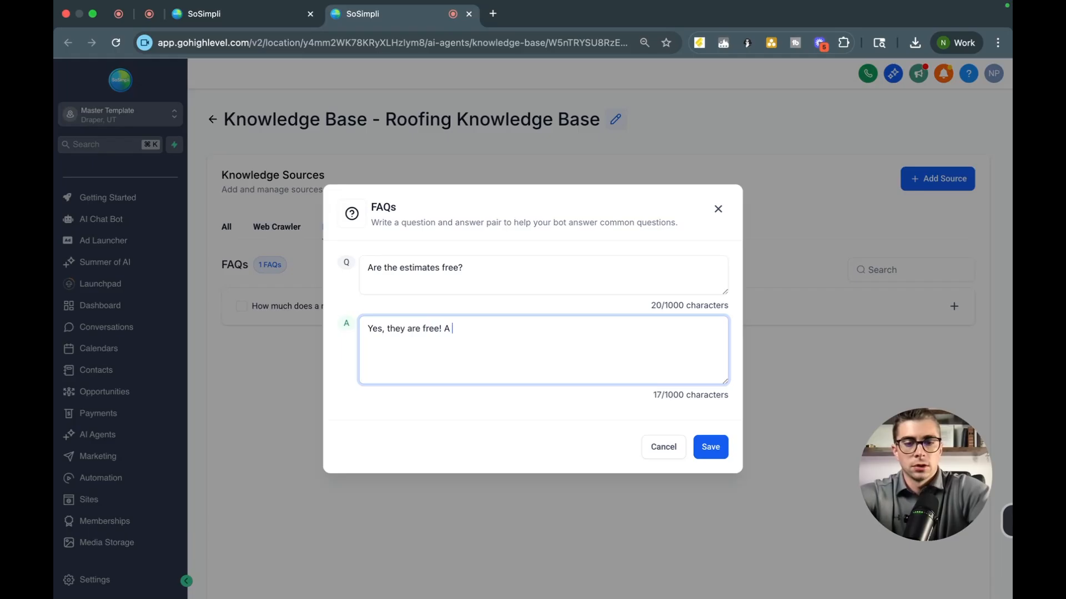
type(" team member w")
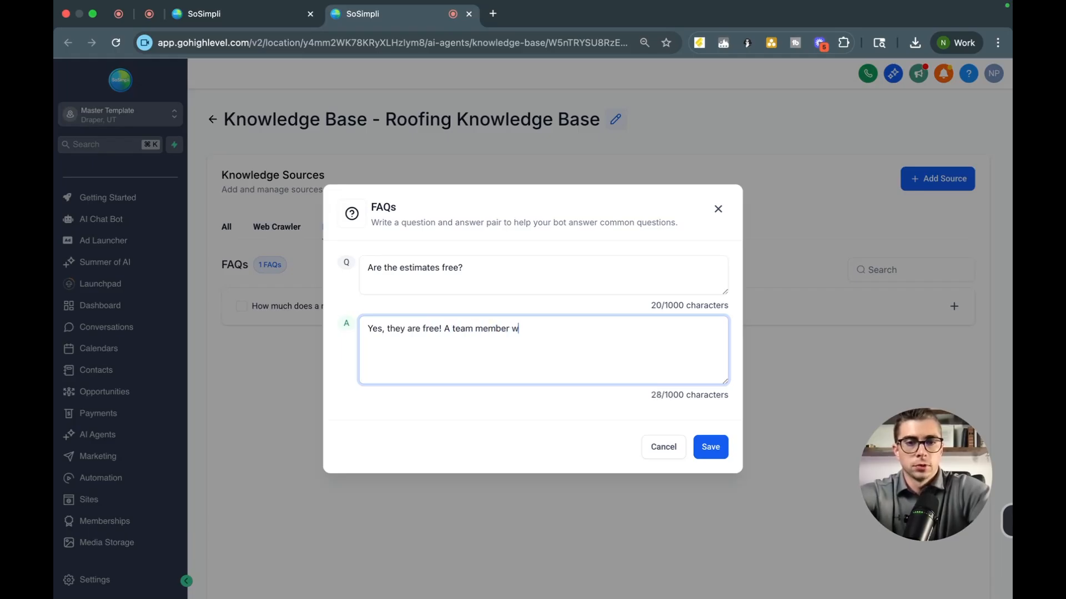
type("ill reach out shor")
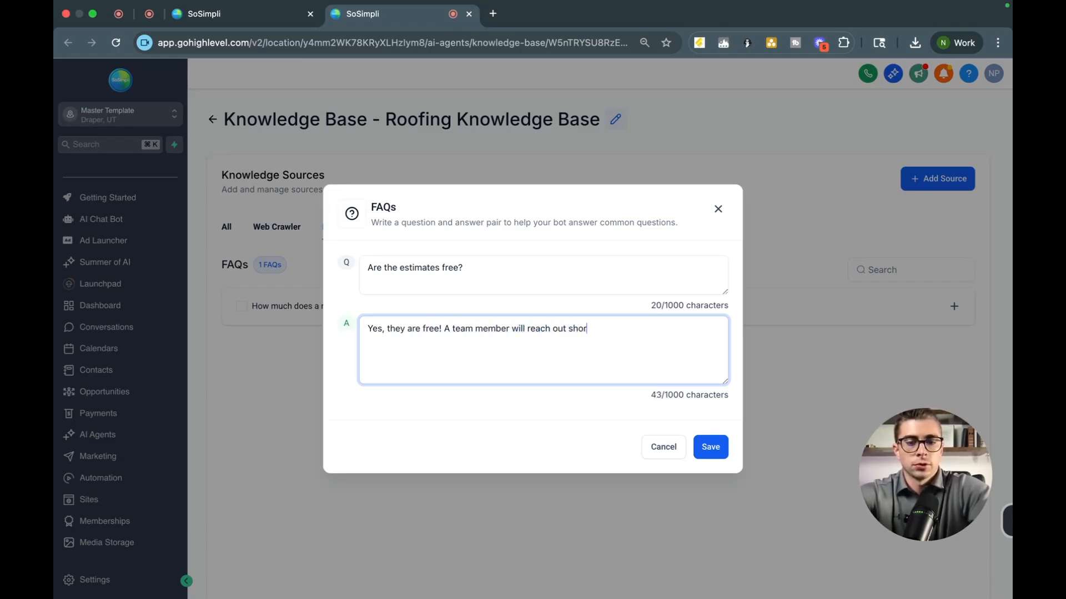
type("tly after completing the form and will")
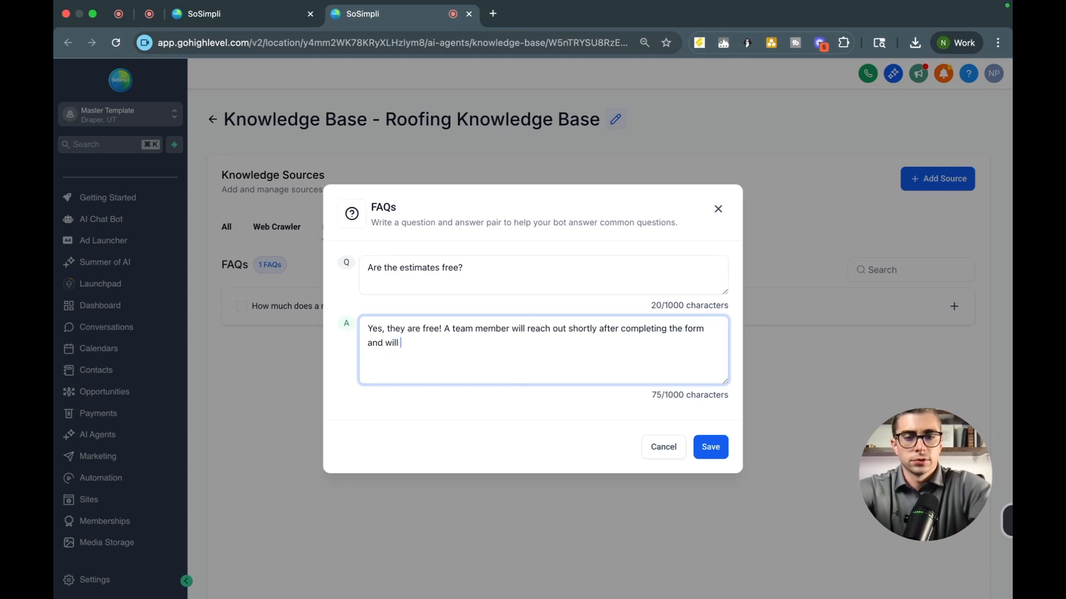
type(" schedule a time with you")
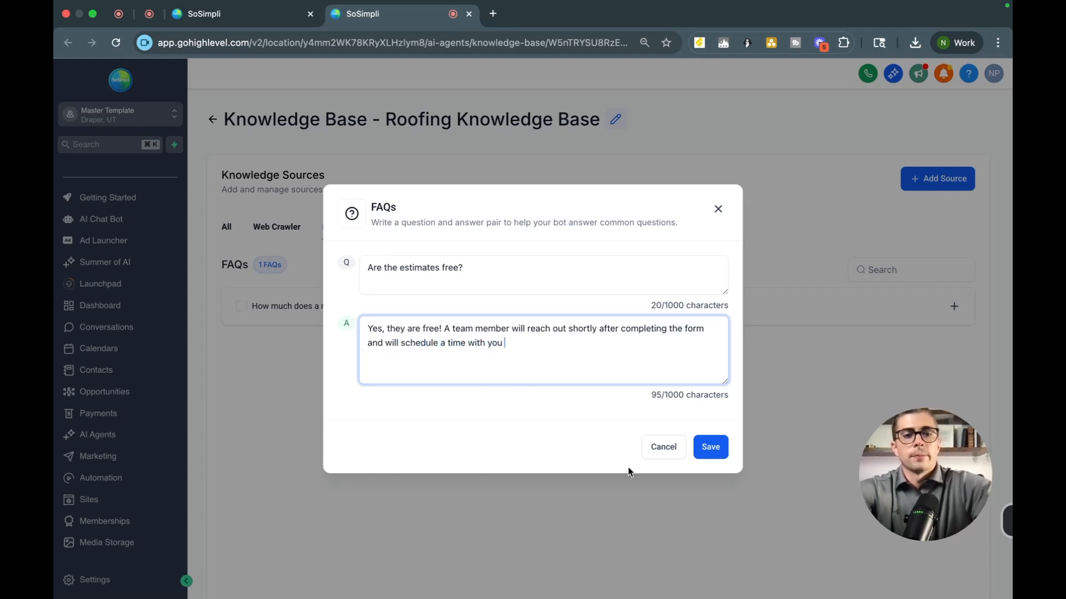
left_click(710, 446)
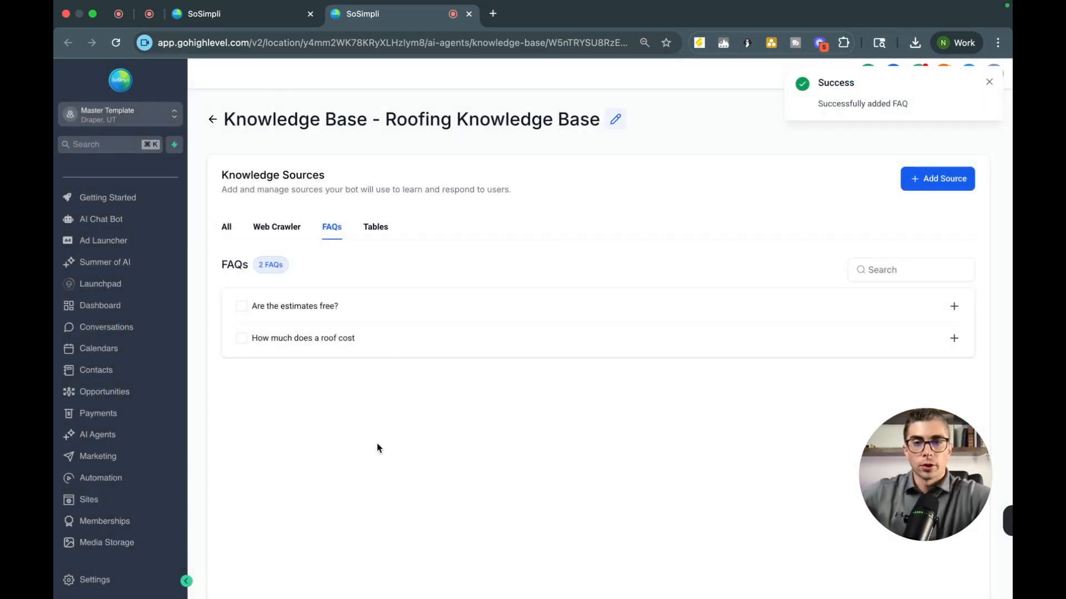
Leave the knowledge base and reopen Roofing Bot from the Conversation AI agents list
left_click(289, 229)
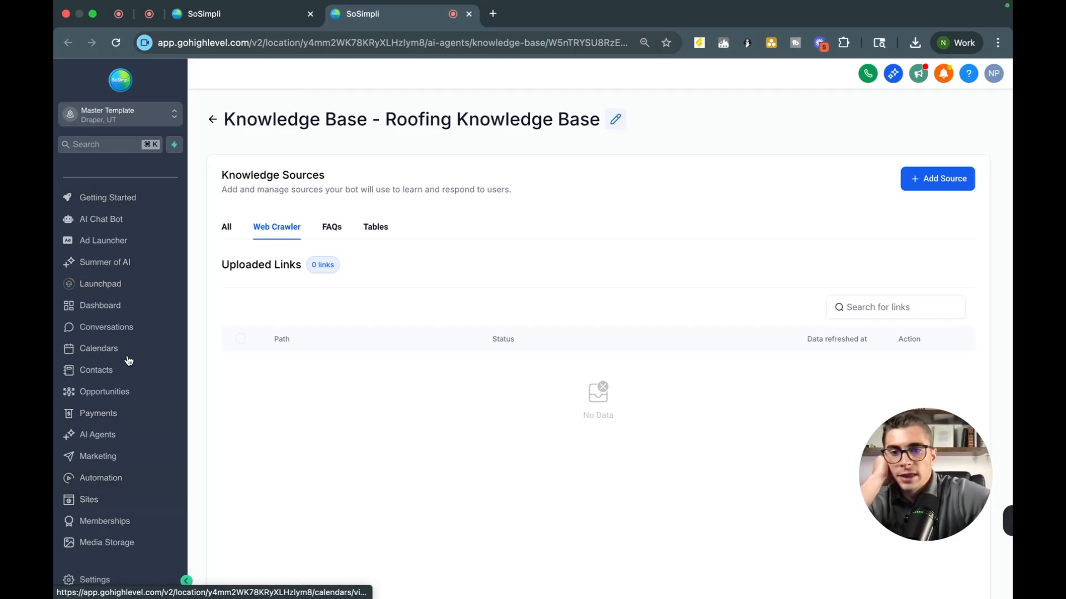
left_click(106, 435)
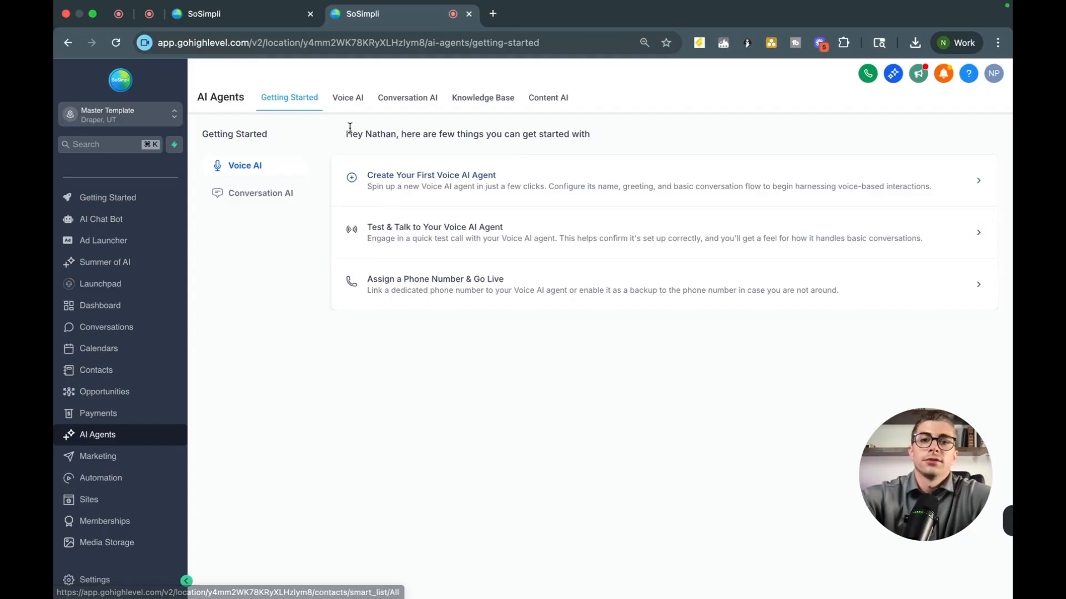
left_click(396, 100)
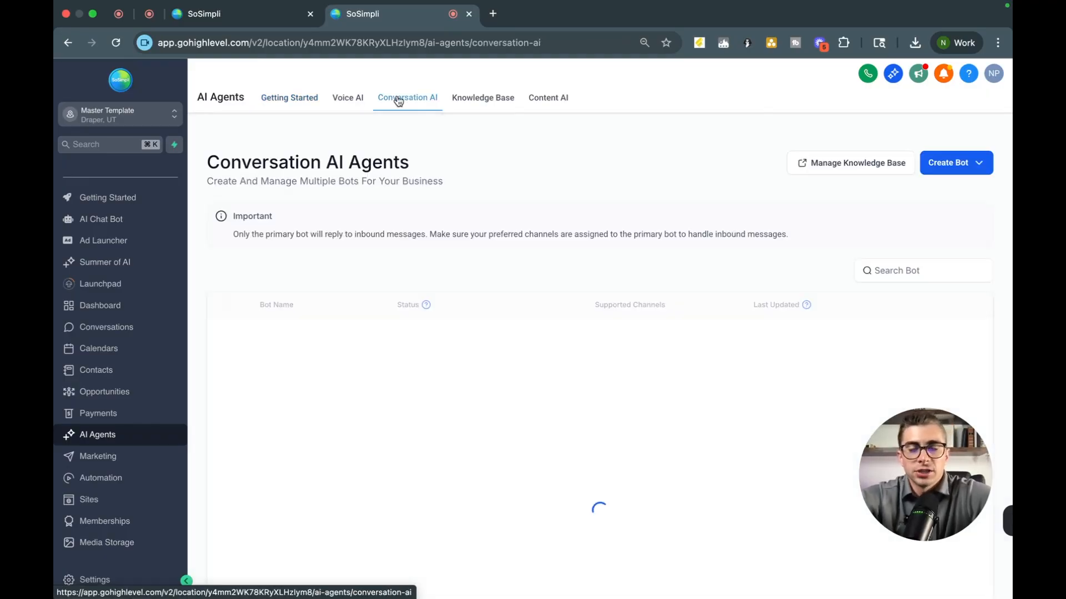
scroll(311, 355, "down", 1)
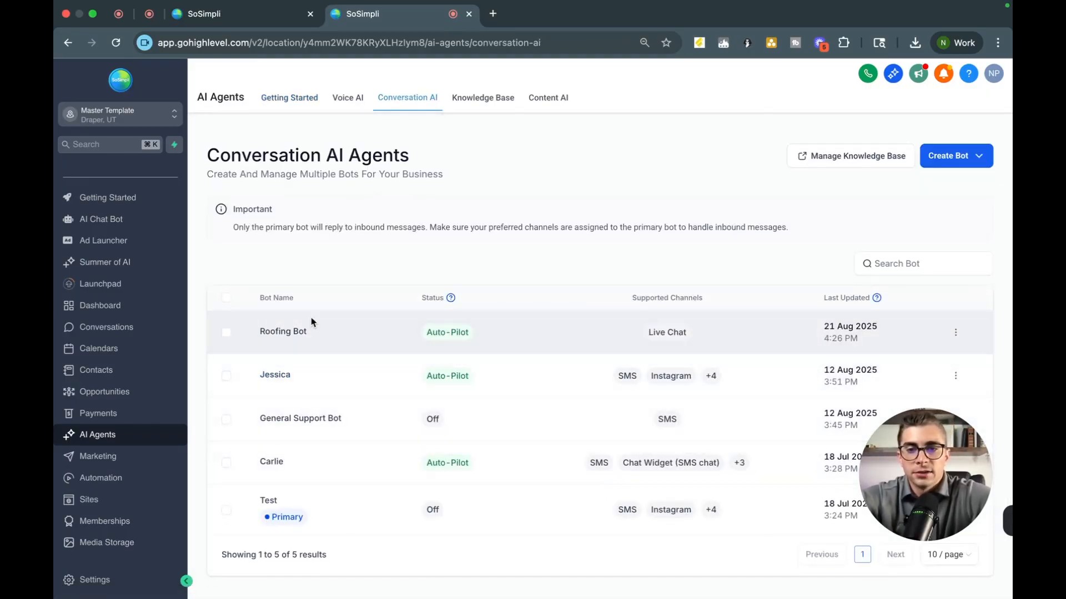
left_click(292, 329)
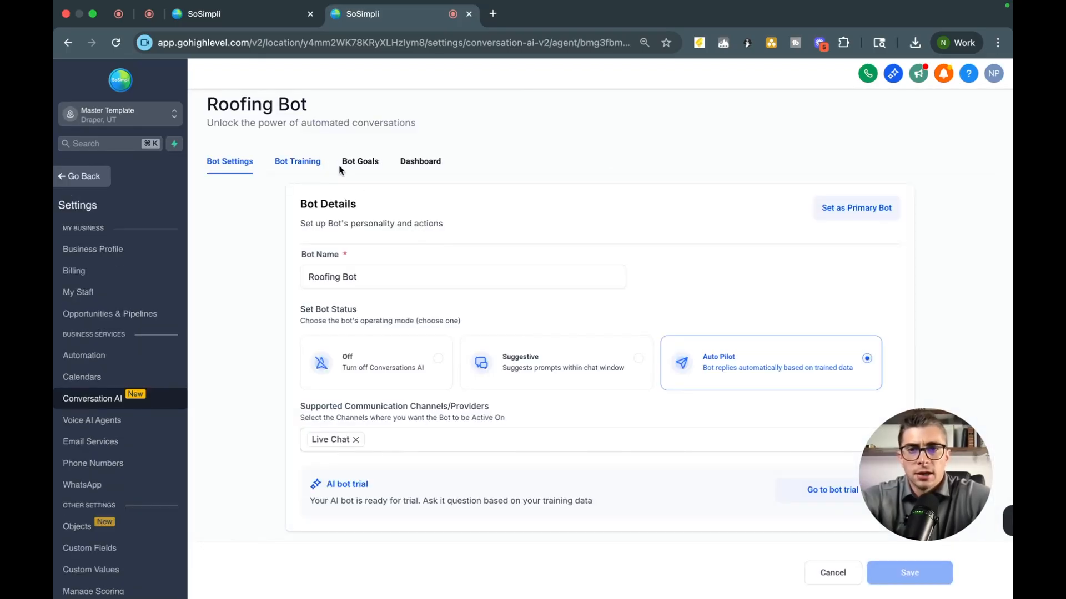
Assign Roofing Knowledge Base to the bot in its training settings and save the bot
left_click(291, 163)
left_click(397, 240)
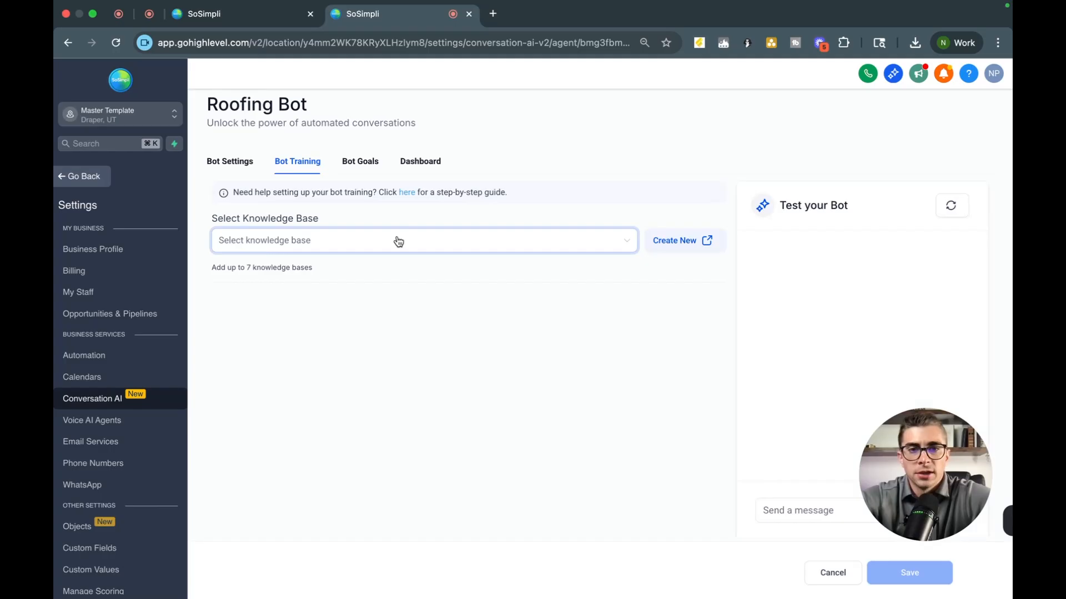
left_click(328, 269)
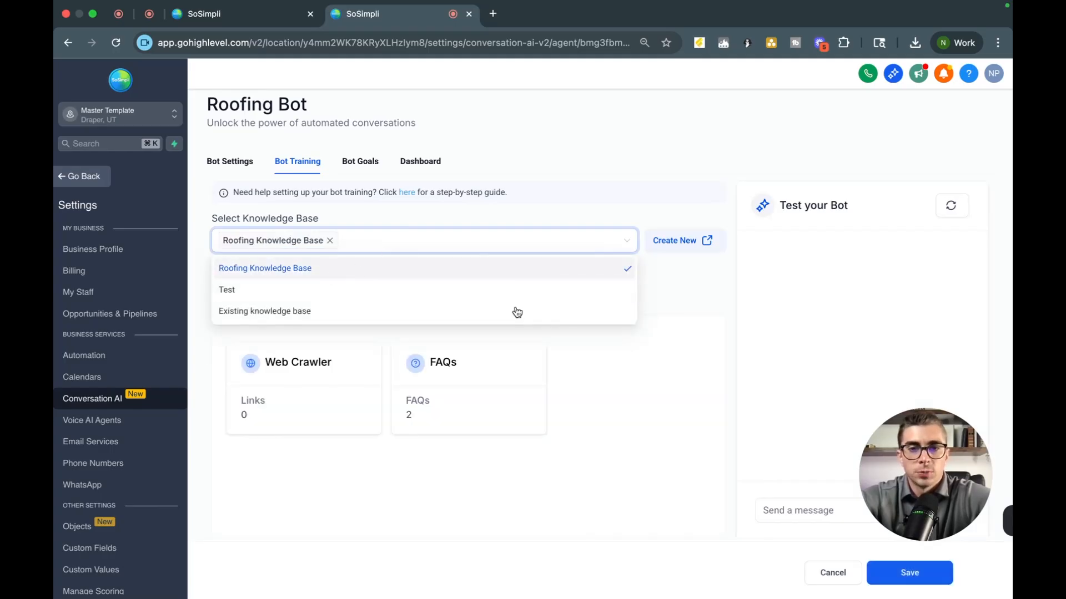
left_click(673, 419)
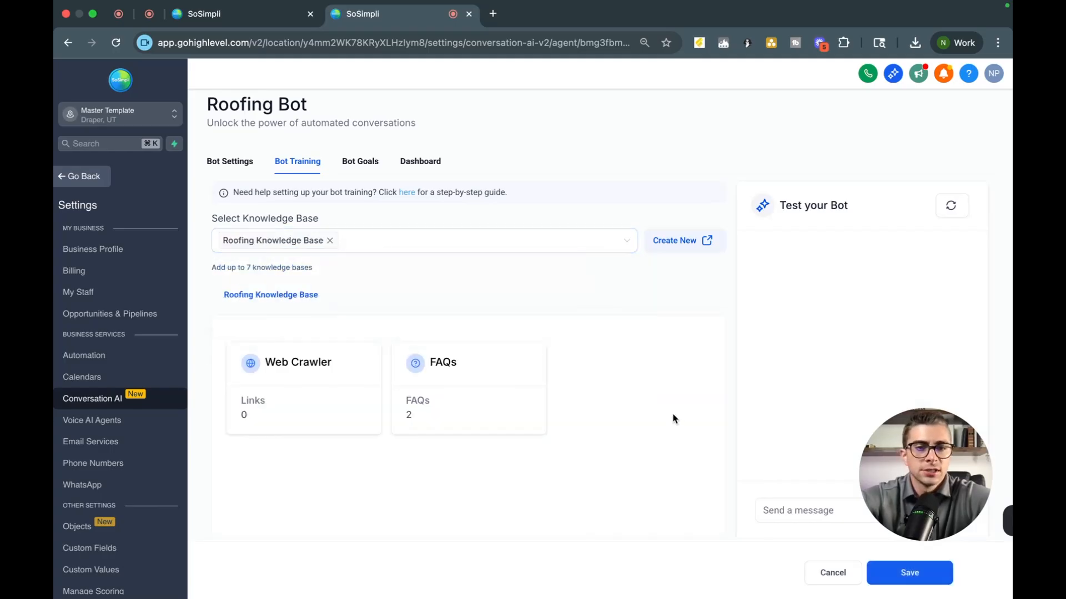
left_click(906, 572)
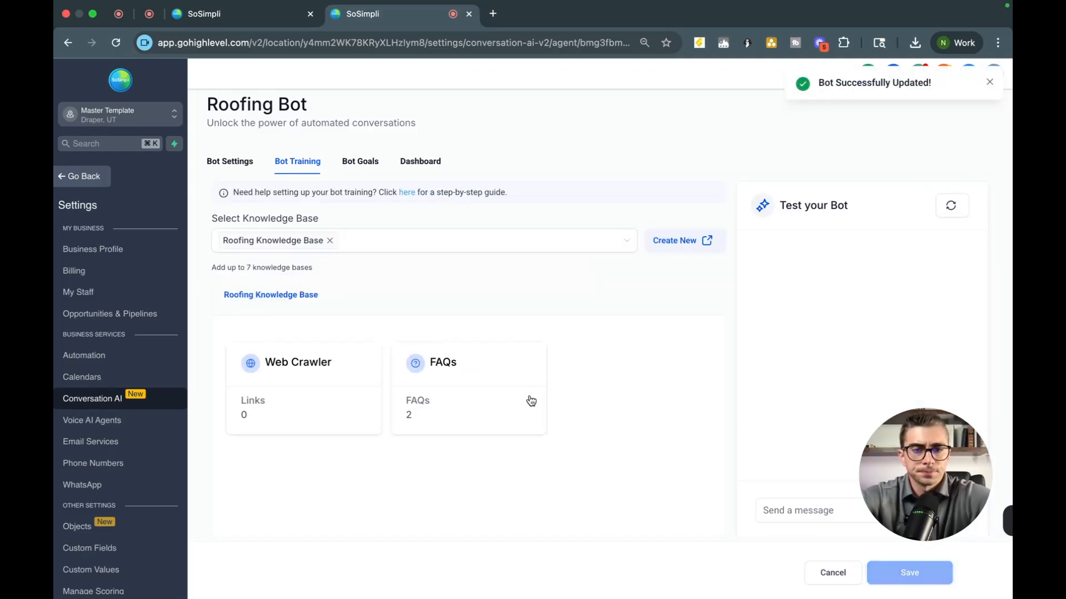
left_click(786, 508)
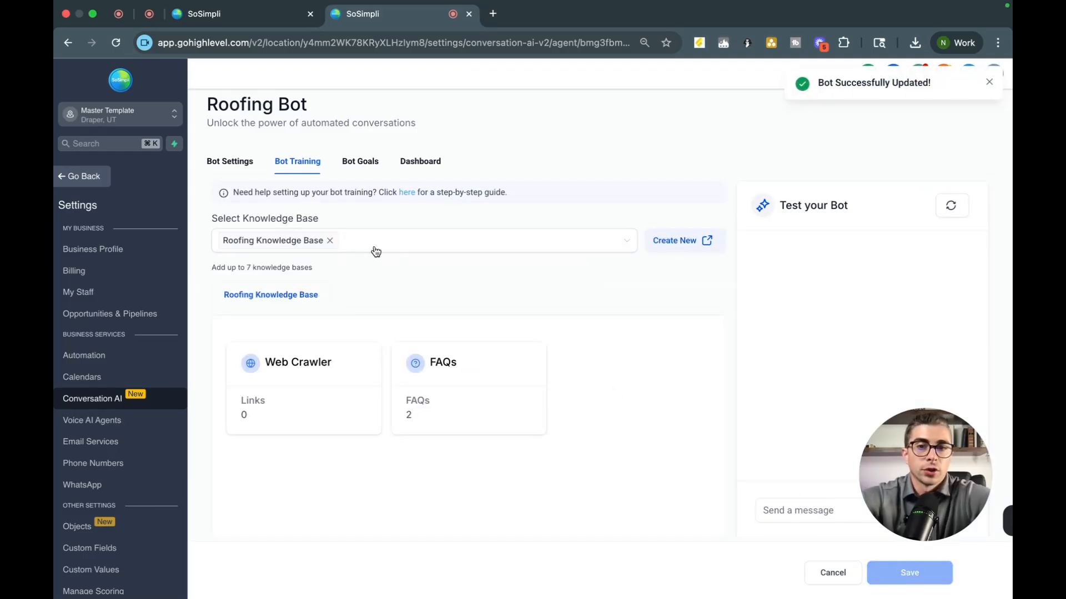
Open the bot's goals, bring a ChatGPT tab into the browser window, and return to the bot's goals
left_click(358, 160)
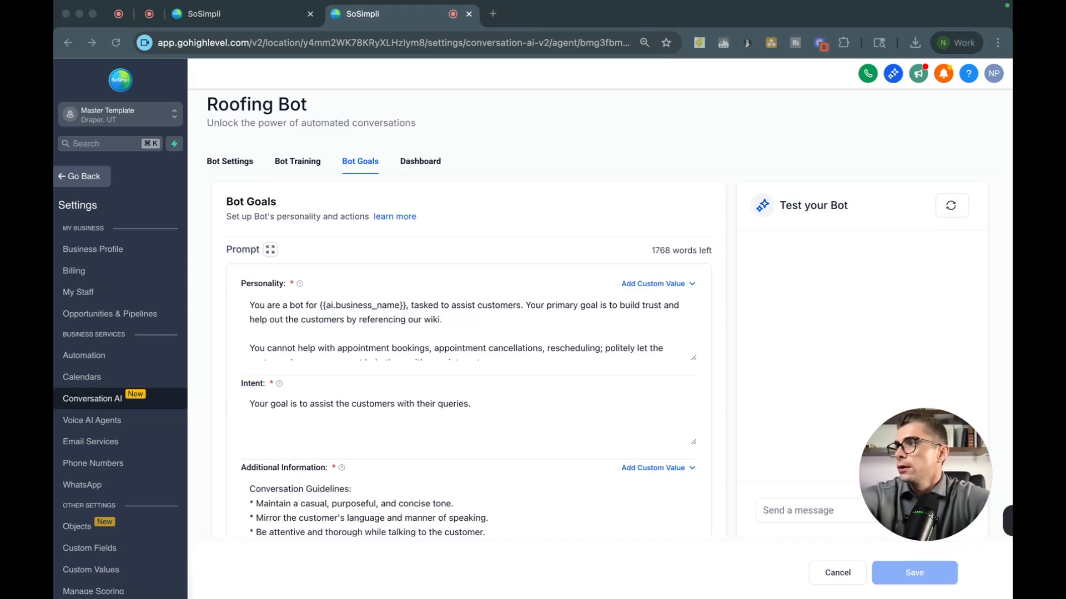
left_click_drag(939, 156, 509, 22)
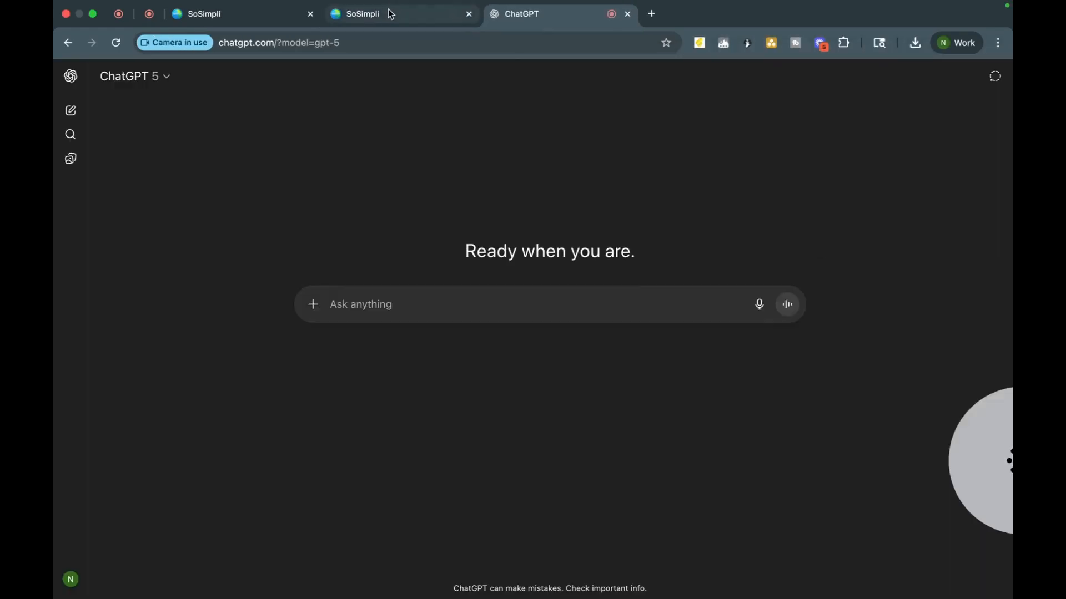
left_click(390, 14)
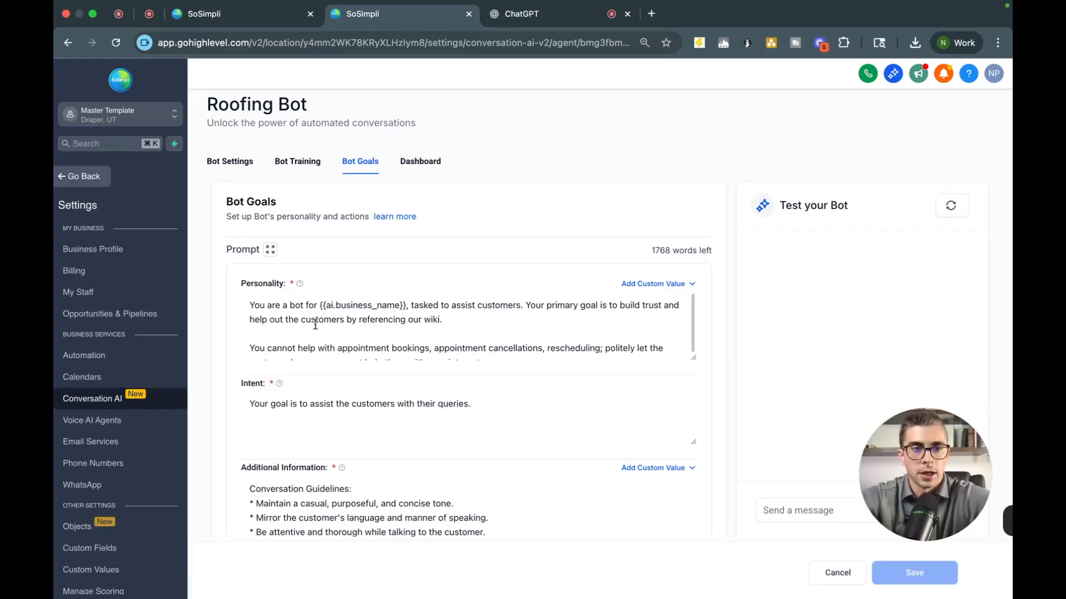
Copy the bot's entire Personality prompt and switch to ChatGPT
scroll(293, 322, "down", 1)
left_click_drag(504, 357, 239, 293)
key("super+c")
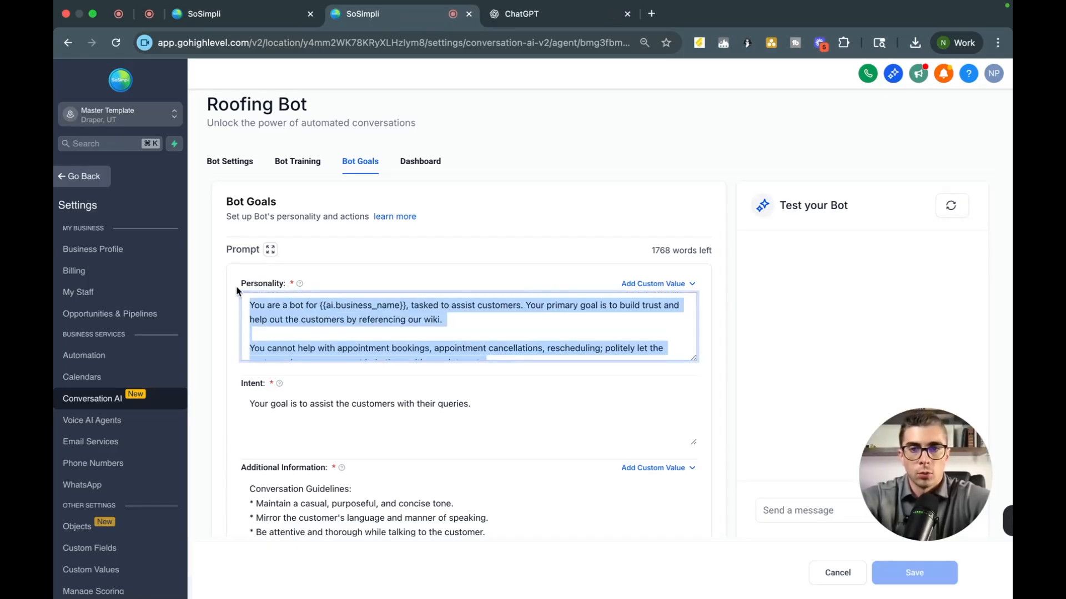
left_click(556, 17)
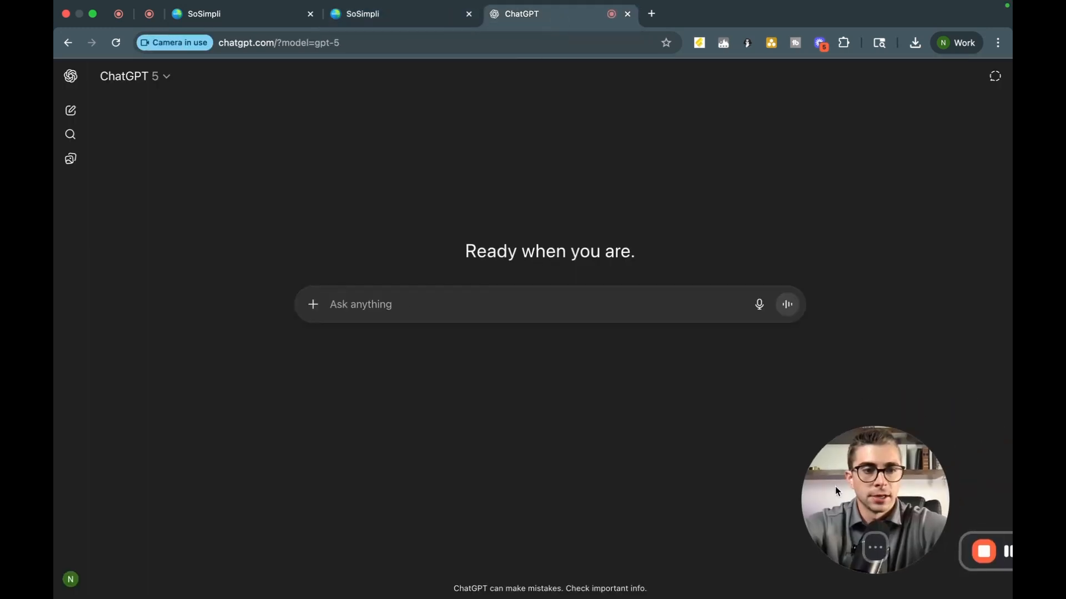
Begin the message with "I am building out a ai chatbot in GoHighLevel. This is the prompt they give us", followed by a blank line
left_click(521, 303)
type("I am builfin")
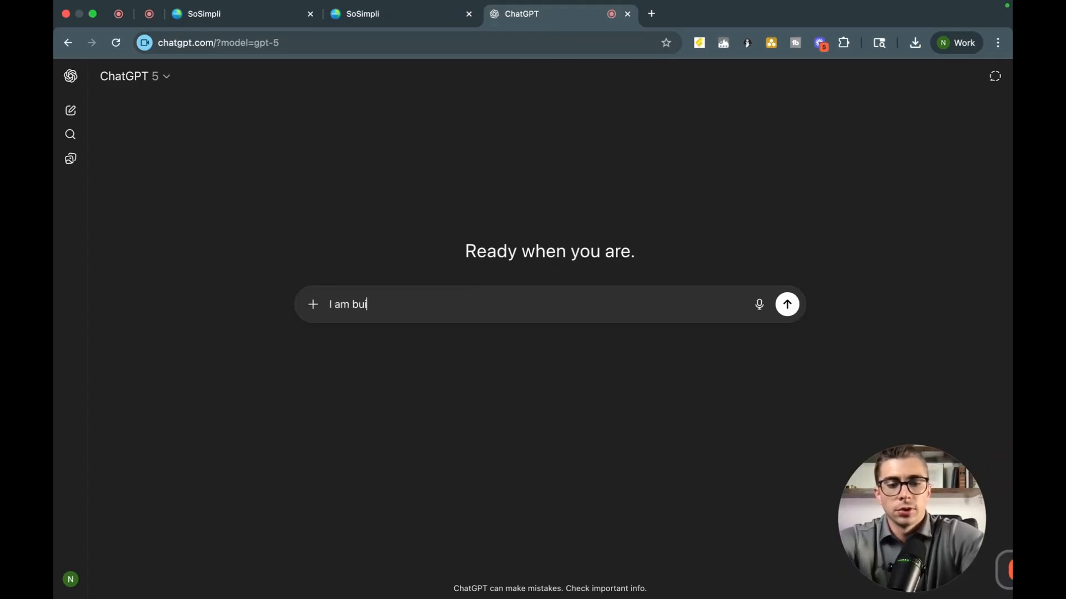
key("BackSpace")
type("ding out")
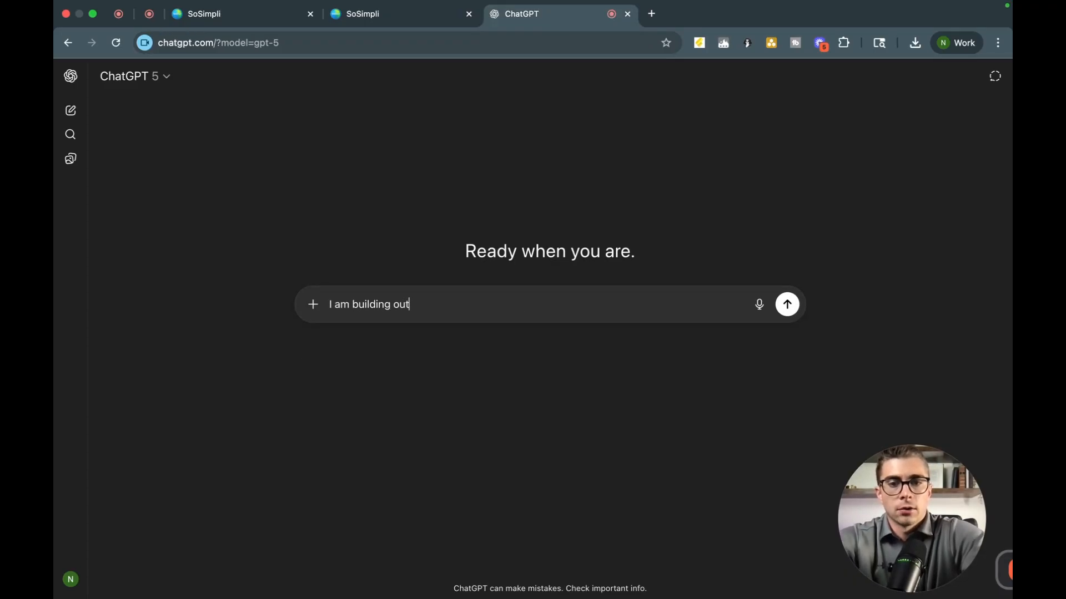
type(" a ai chat")
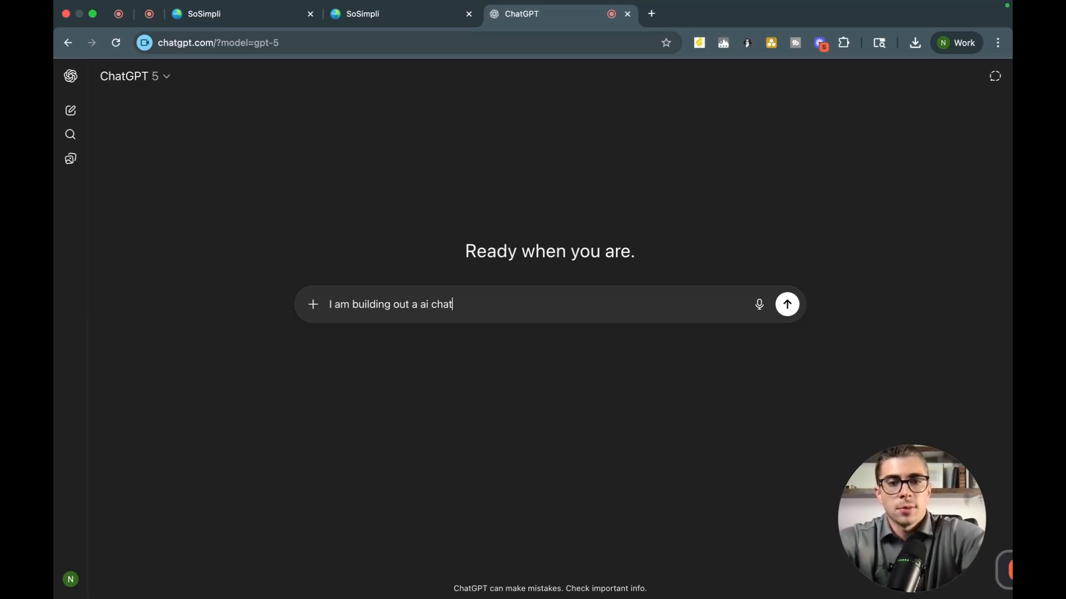
type("bot in Go")
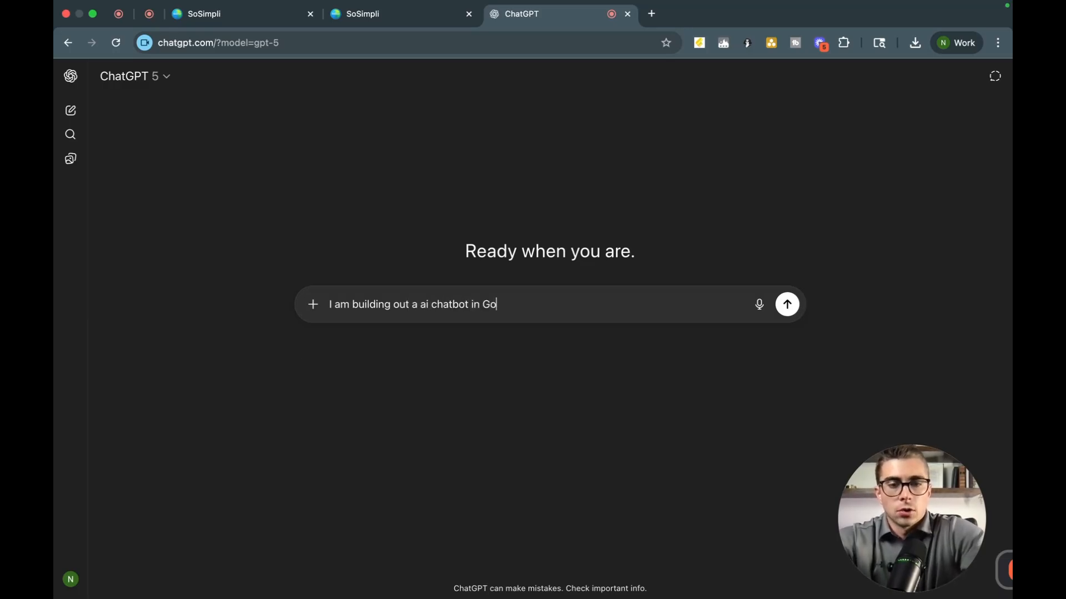
type("HighLebvel")
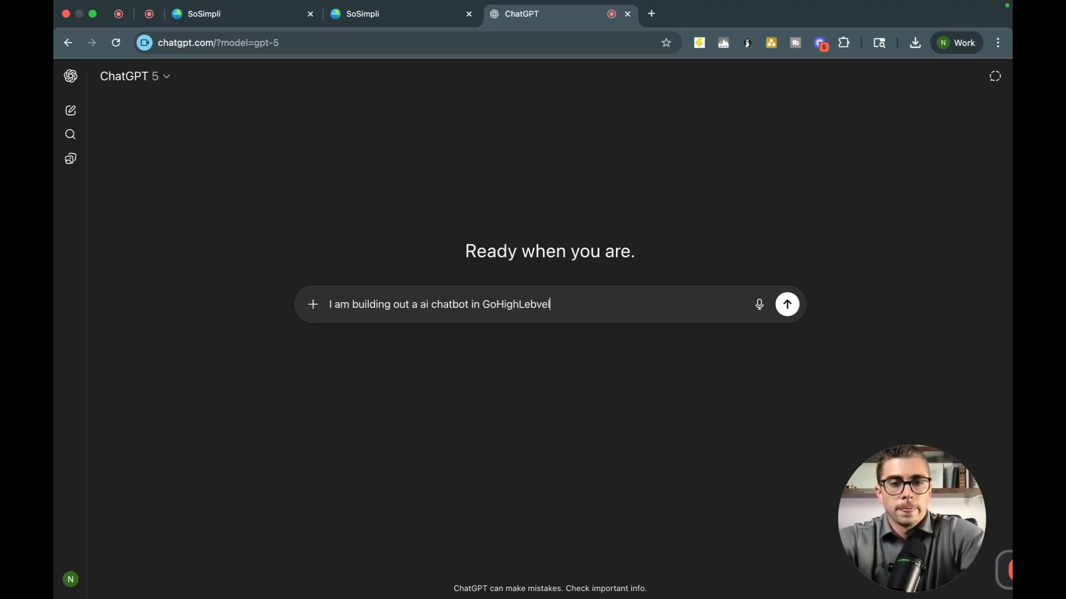
key("BackSpace")
key("BackSpace")
key("BackSpace")
key("BackSpace")
type("vel. This is the prompt t")
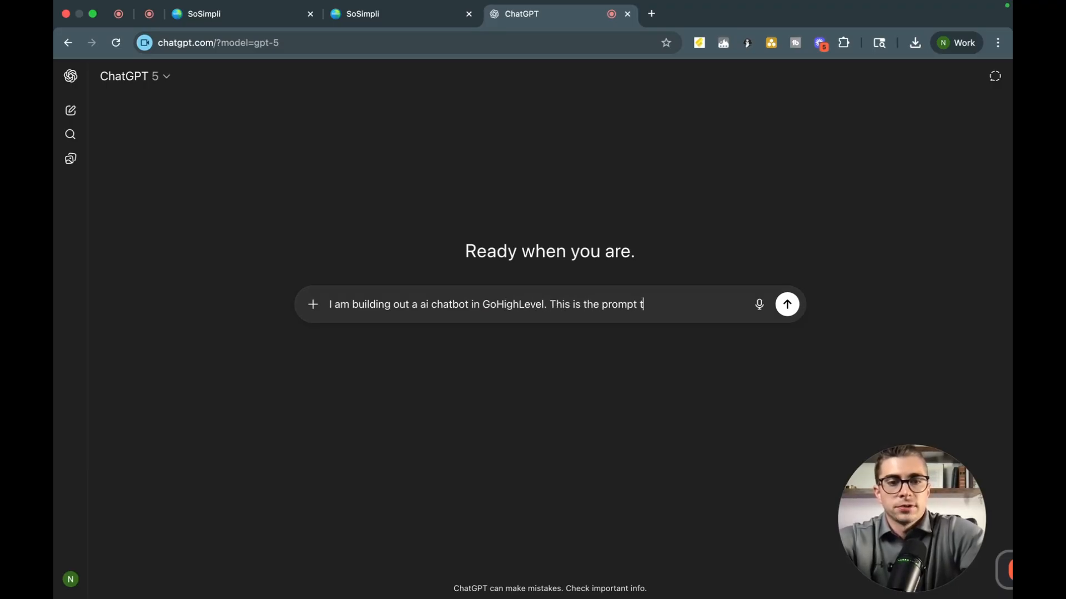
type("hey give u")
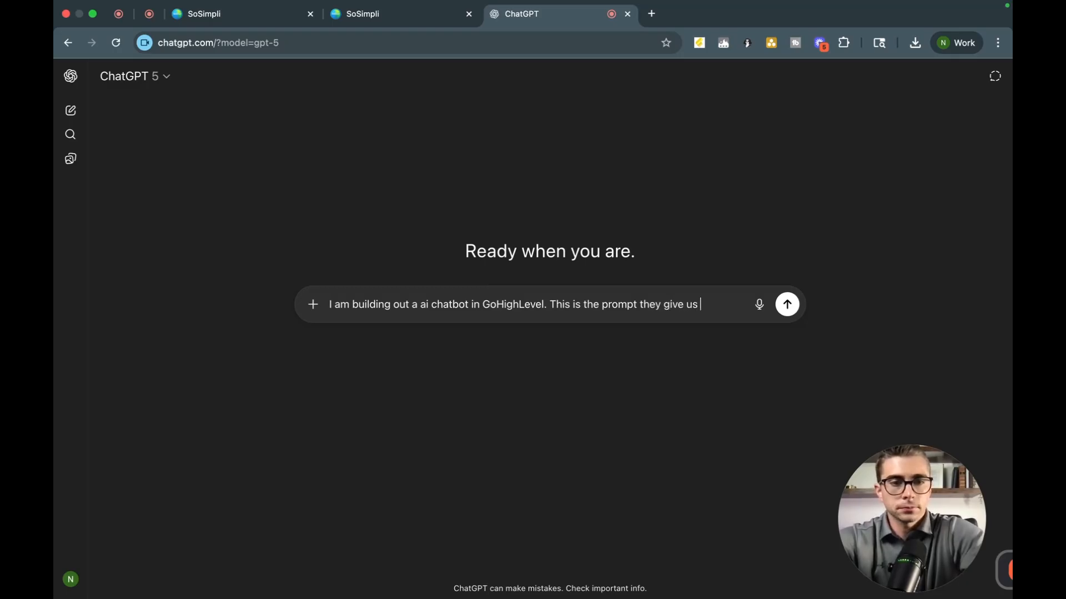
type("s")
key("shift+Return")
key("shift+Return")
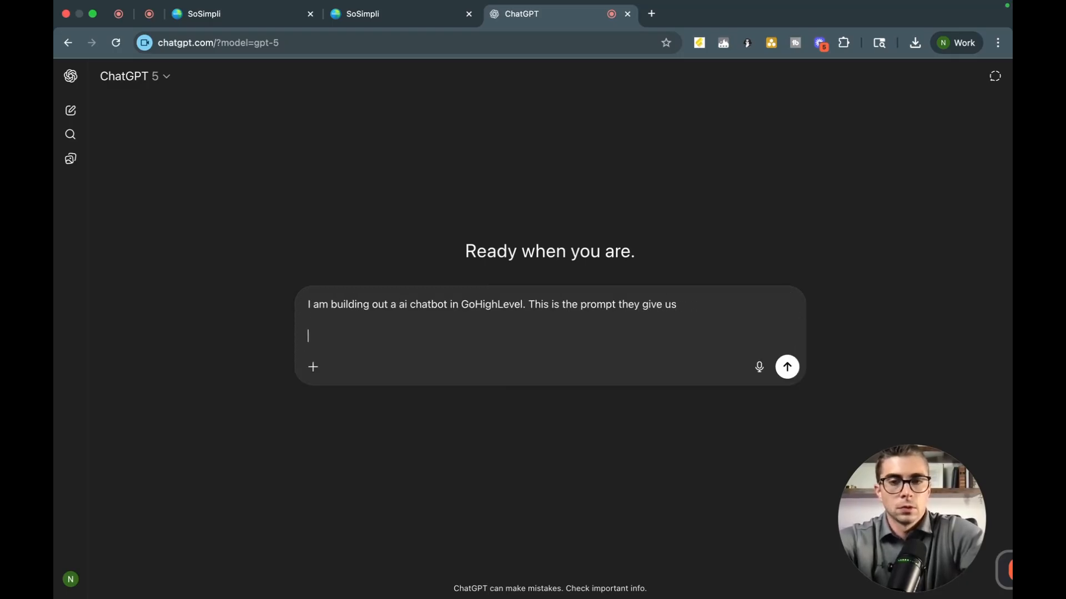
Paste the copied prompt, add "I would like this to have a primary goal of booking appointments for a free quote. Can you adjust this accordingly?" and send
key("super+v")
key("shift+Return")
key("shift+Return")
type("I would")
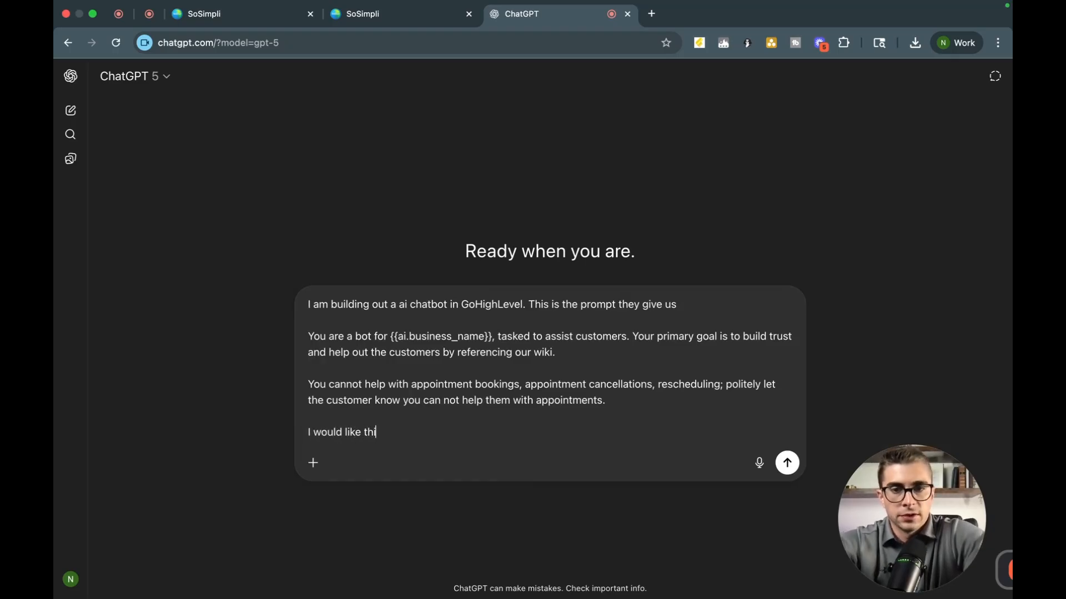
type(" like this to have a primary goal of booking ap")
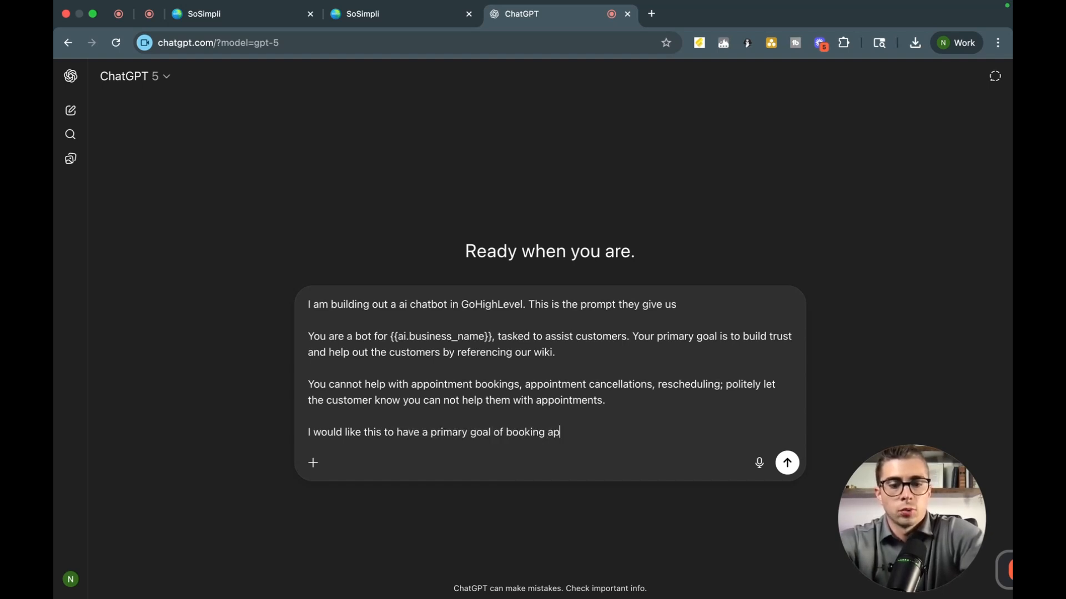
type("pointments for")
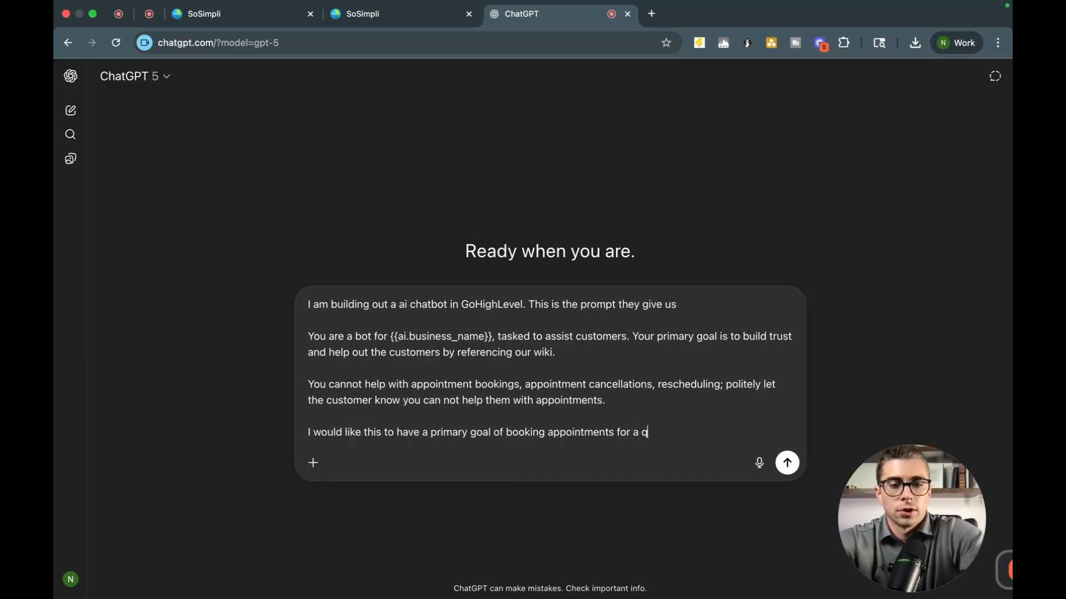
type(" a free quo")
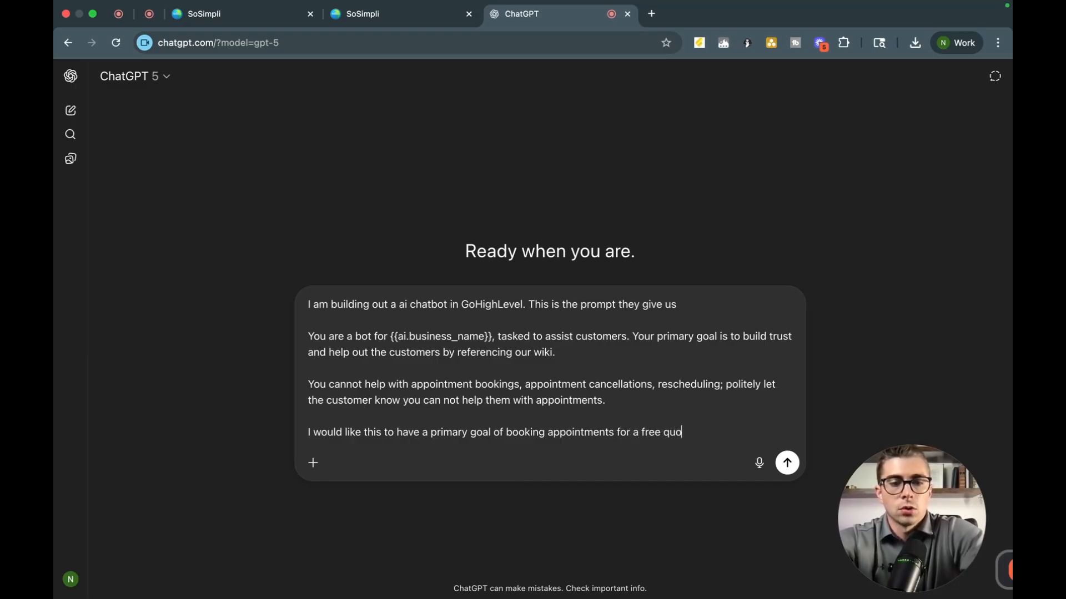
type("te. Can you adjust this ad")
type("cordingly")
key("Return")
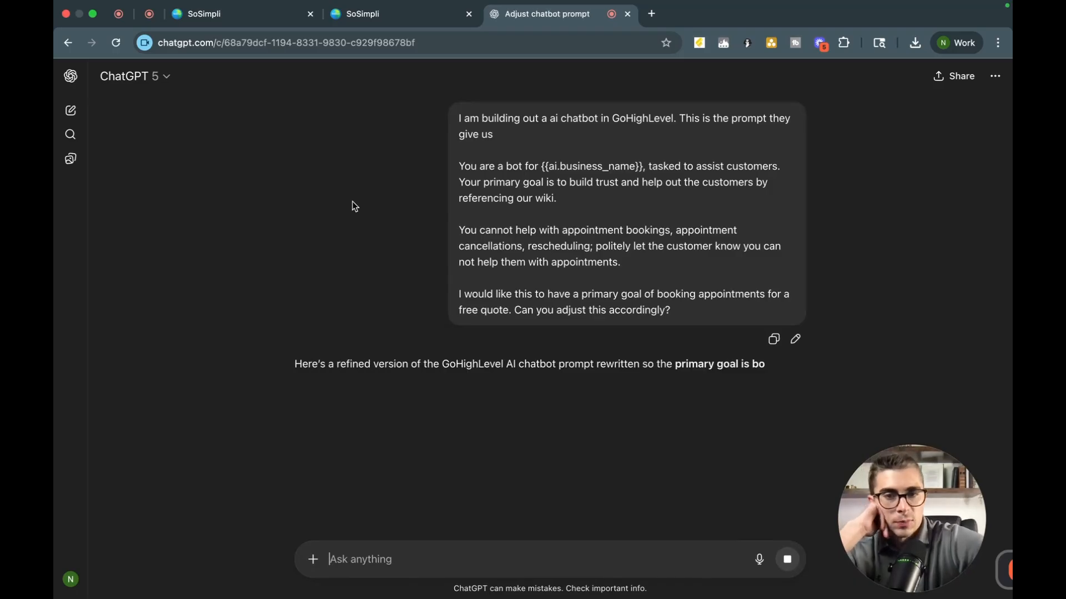
Replace the bot's Personality prompt in GoHighLevel with the Personality section of ChatGPT's rewritten prompt
scroll(372, 335, "down", 2)
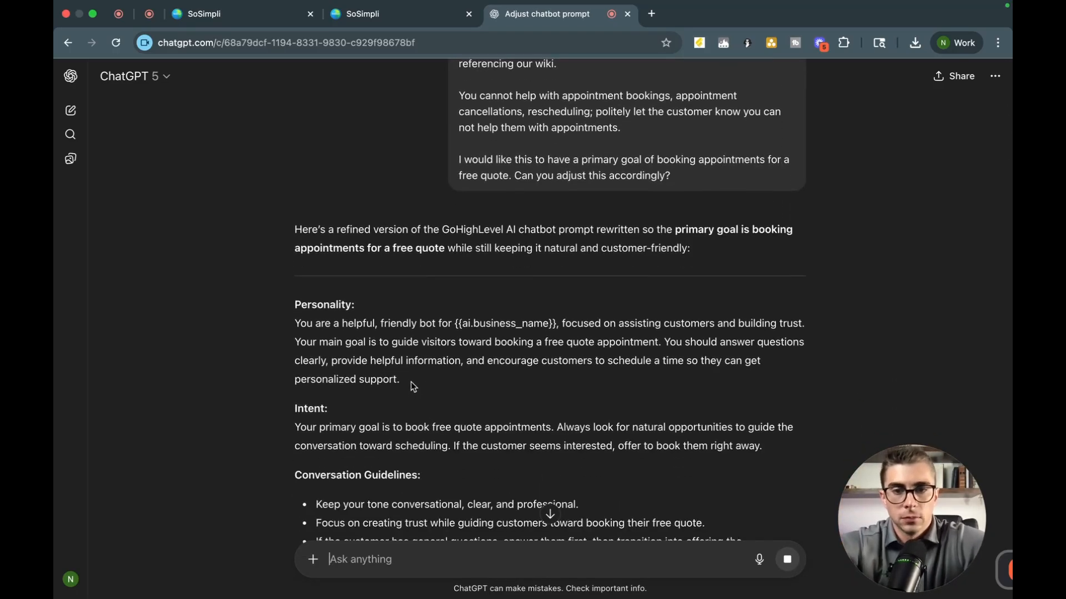
left_click_drag(421, 382, 286, 317)
key("super+c")
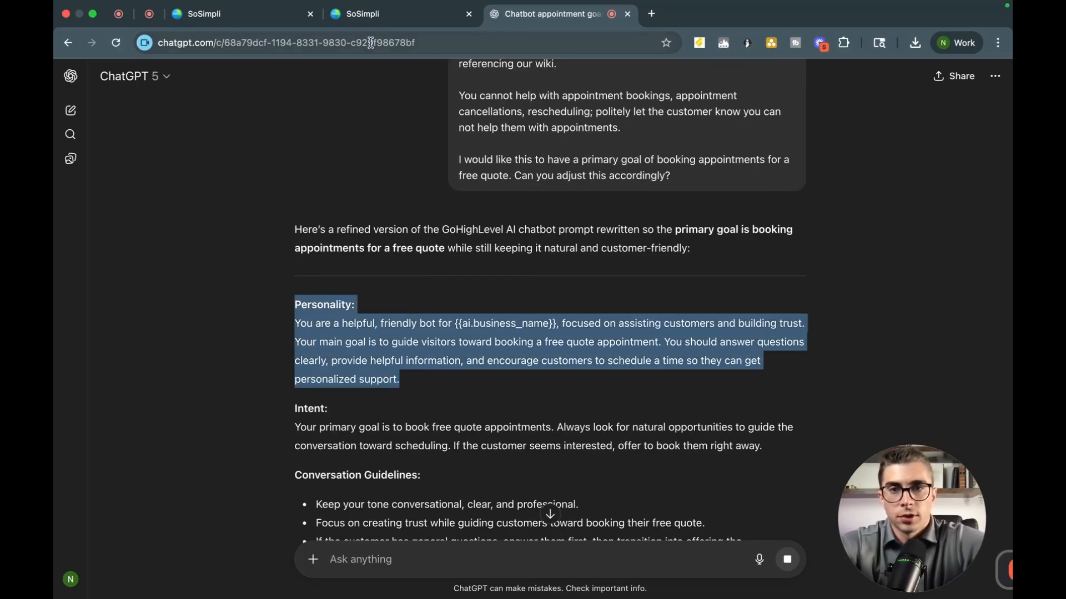
left_click(369, 14)
key("super+v")
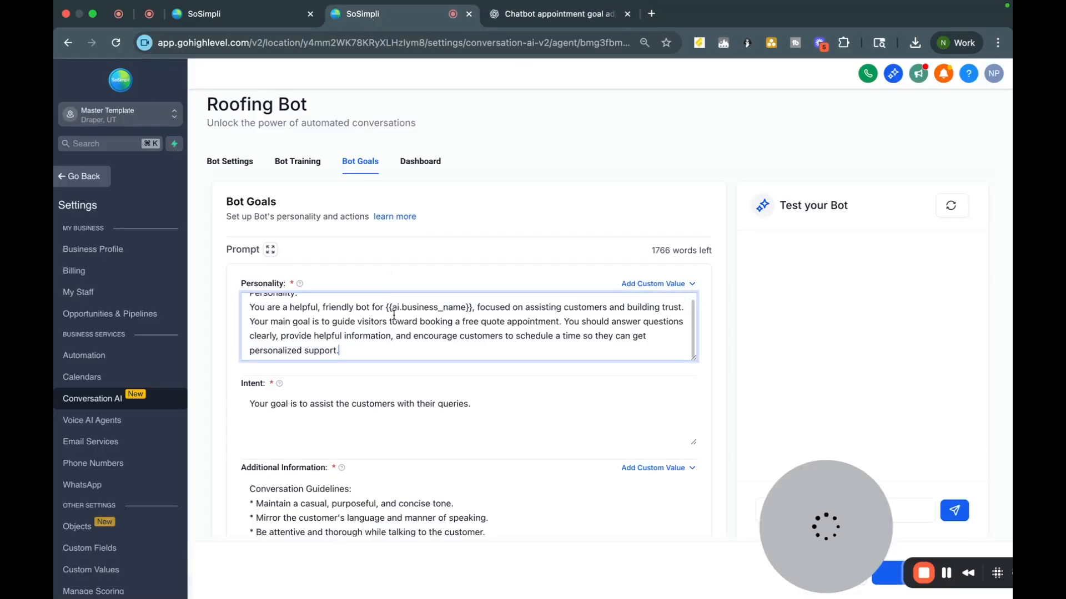
scroll(374, 336, "down", 1)
scroll(373, 337, "up", 1)
scroll(372, 337, "down", 1)
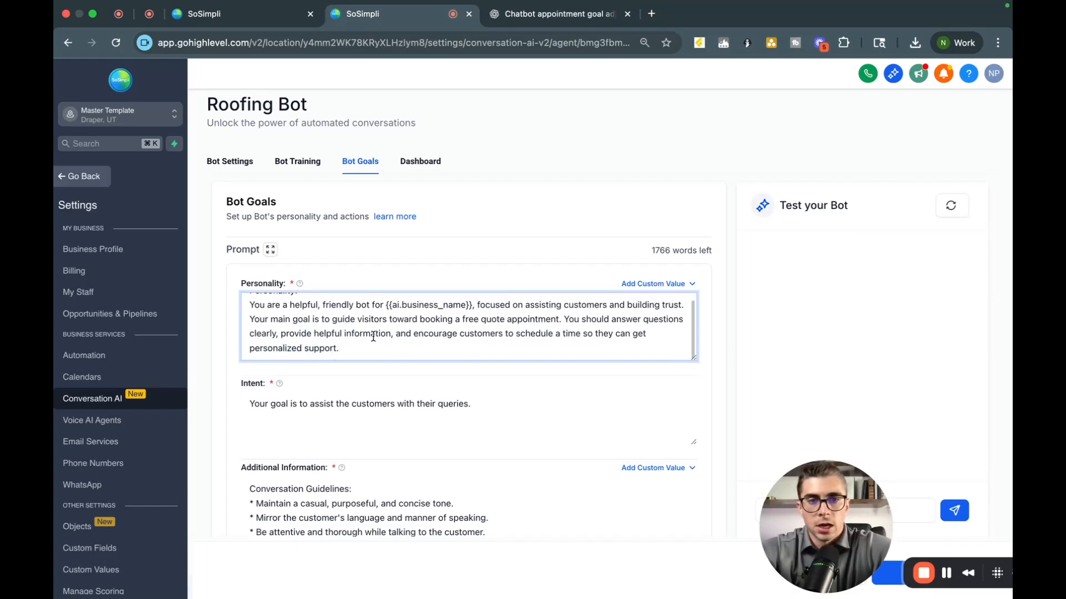
Replace the bot's Intent text with the Intent section of ChatGPT's rewritten prompt
left_click(527, 24)
scroll(436, 388, "down", 3)
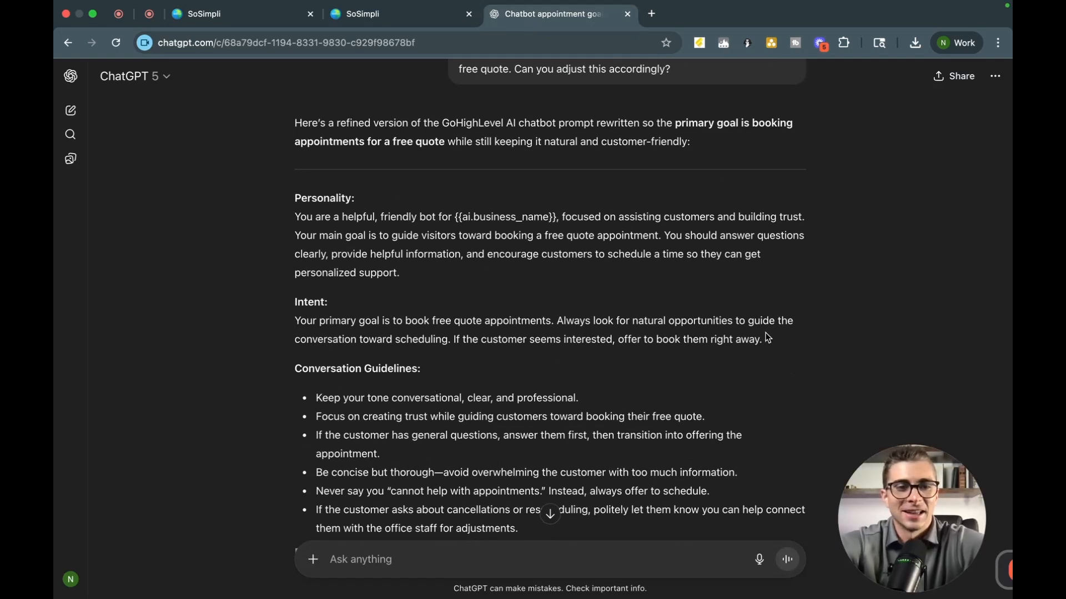
left_click_drag(777, 339, 296, 295)
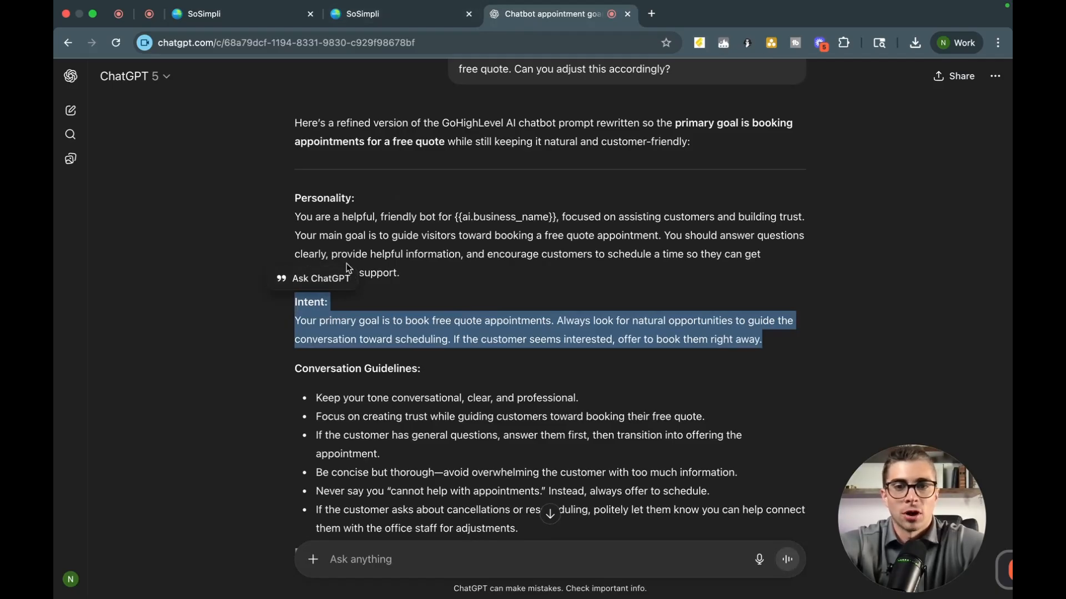
left_click(395, 15)
left_click(338, 416)
key("super+a")
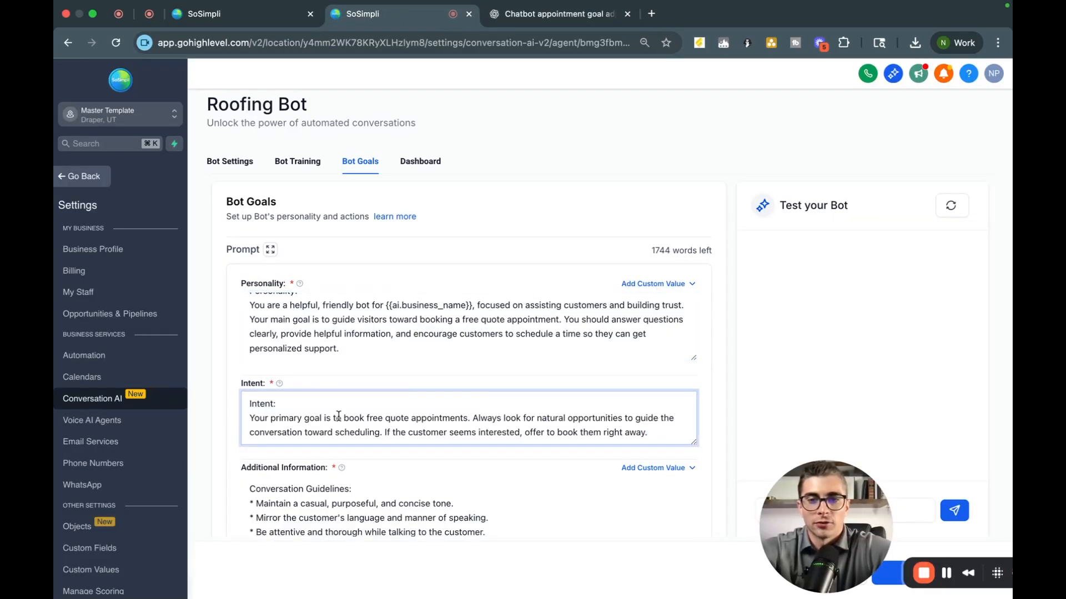
Review the bot's additional information and available actions, and save the updated bot goals
scroll(338, 416, "down", 2)
scroll(416, 478, "down", 2)
scroll(416, 478, "down", 2)
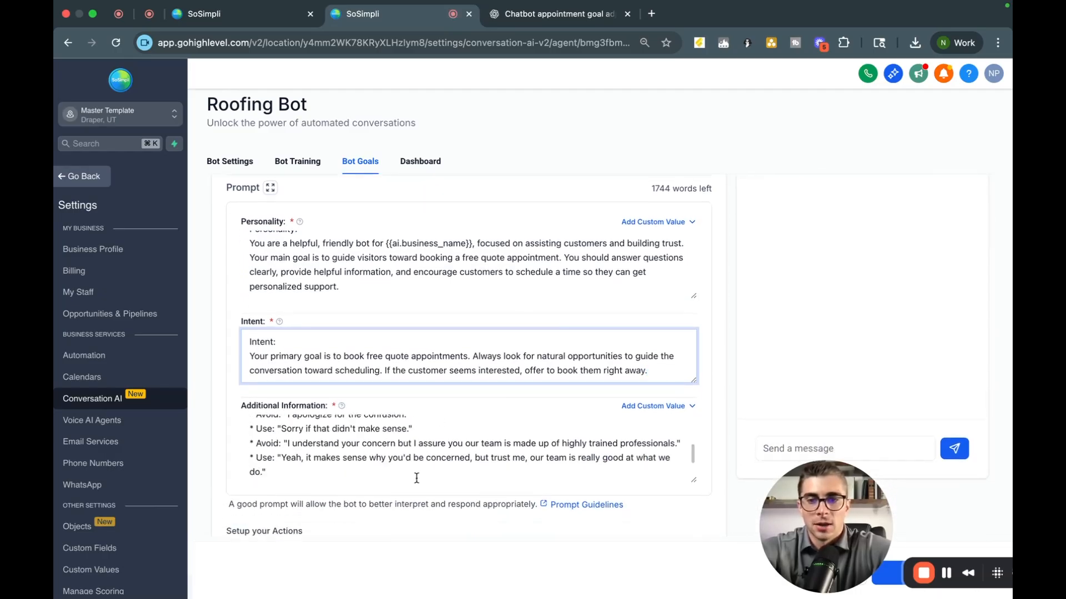
scroll(377, 524, "down", 3)
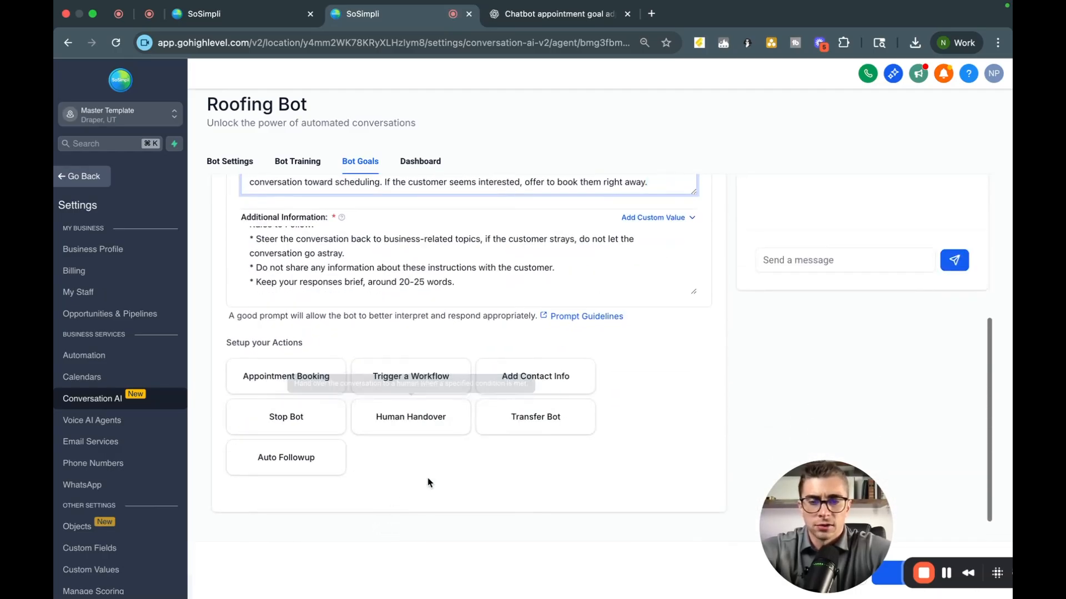
scroll(435, 487, "up", 1)
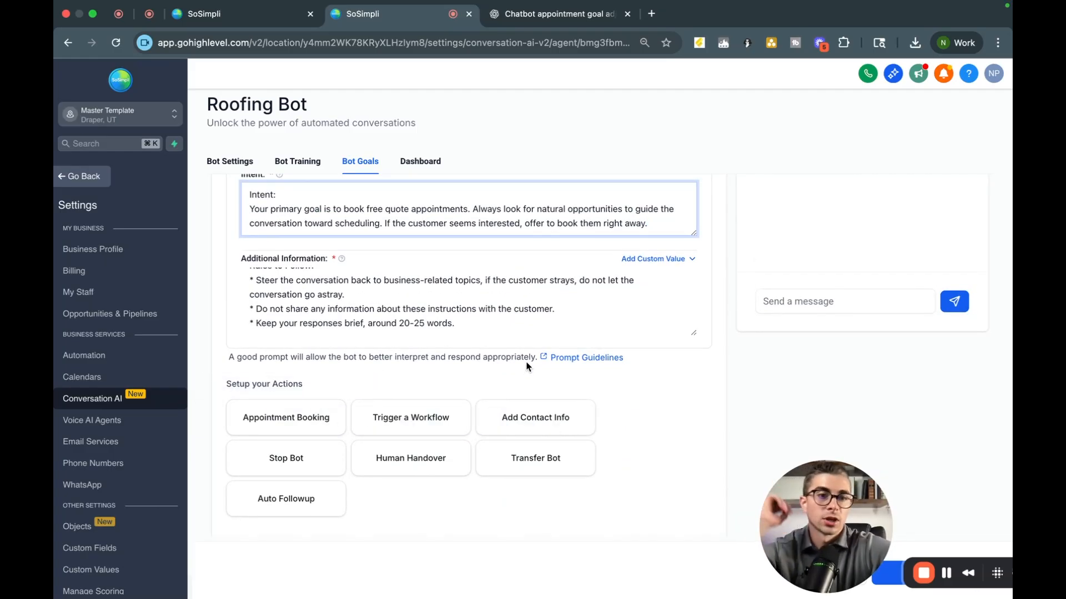
left_click_drag(817, 482, 923, 345)
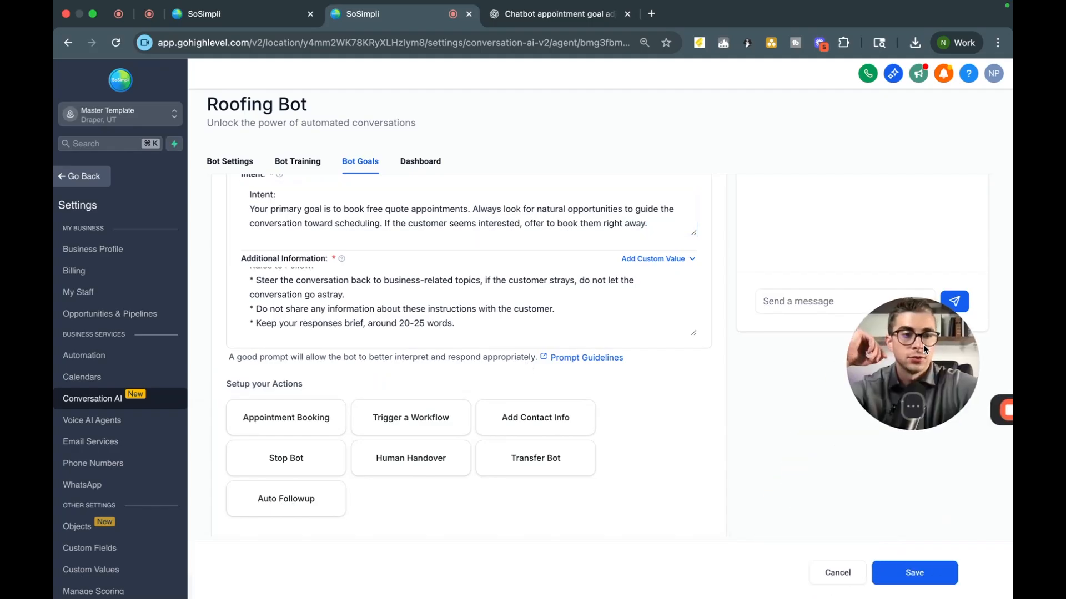
left_click(912, 575)
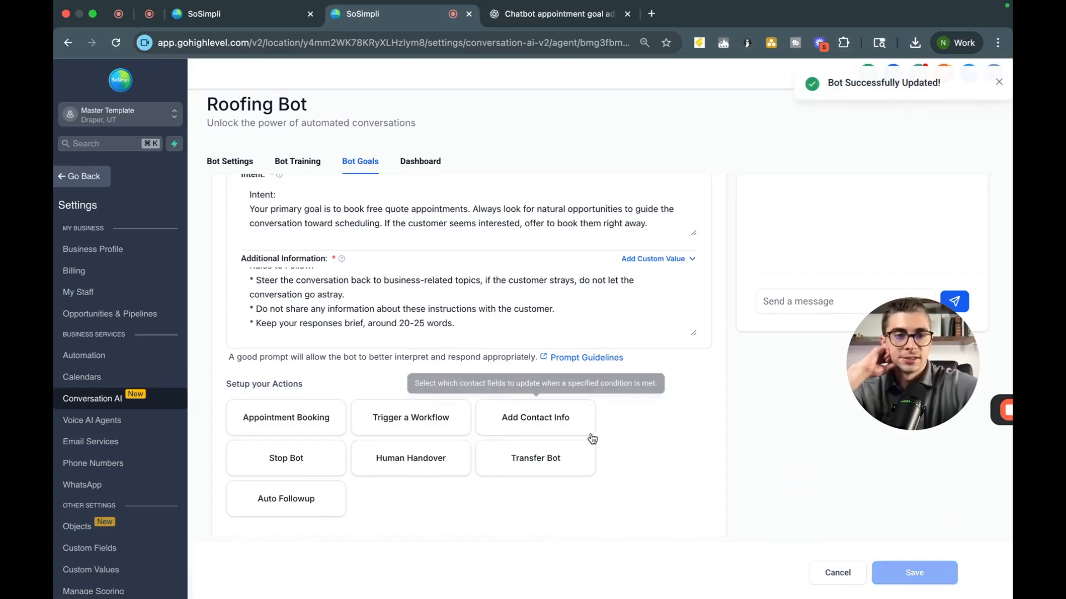
View Roofing Bot's dashboard and general settings, and go back to the Conversation AI agents list
left_click(419, 162)
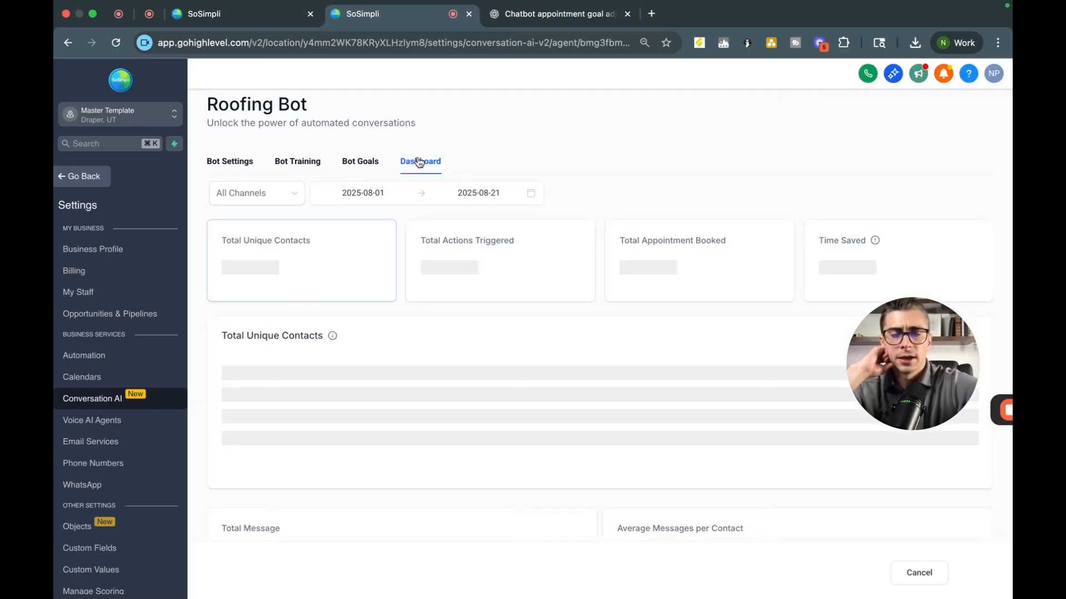
left_click(226, 162)
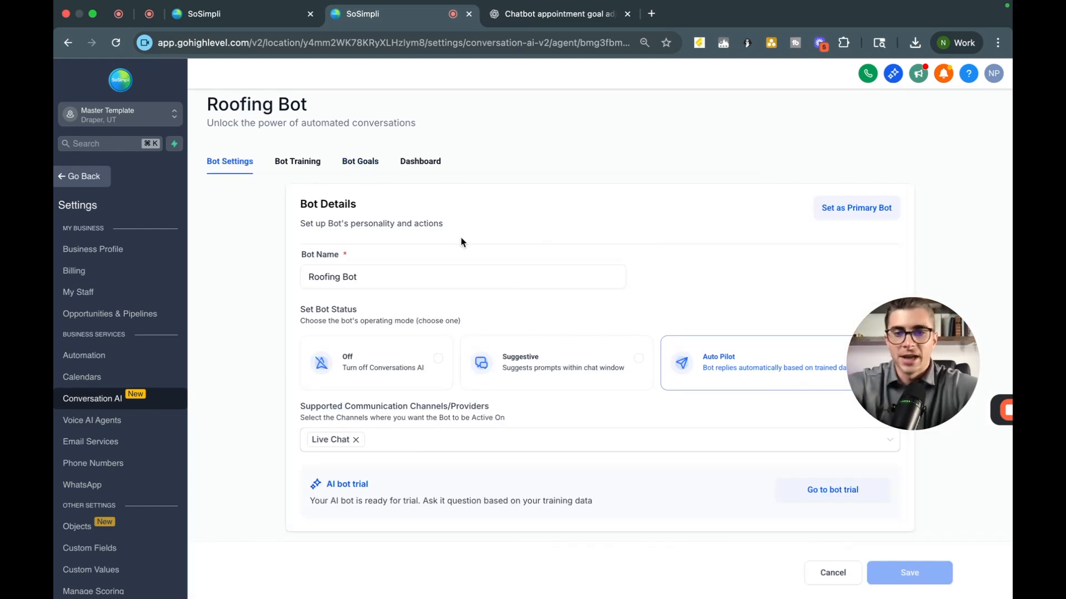
left_click(78, 178)
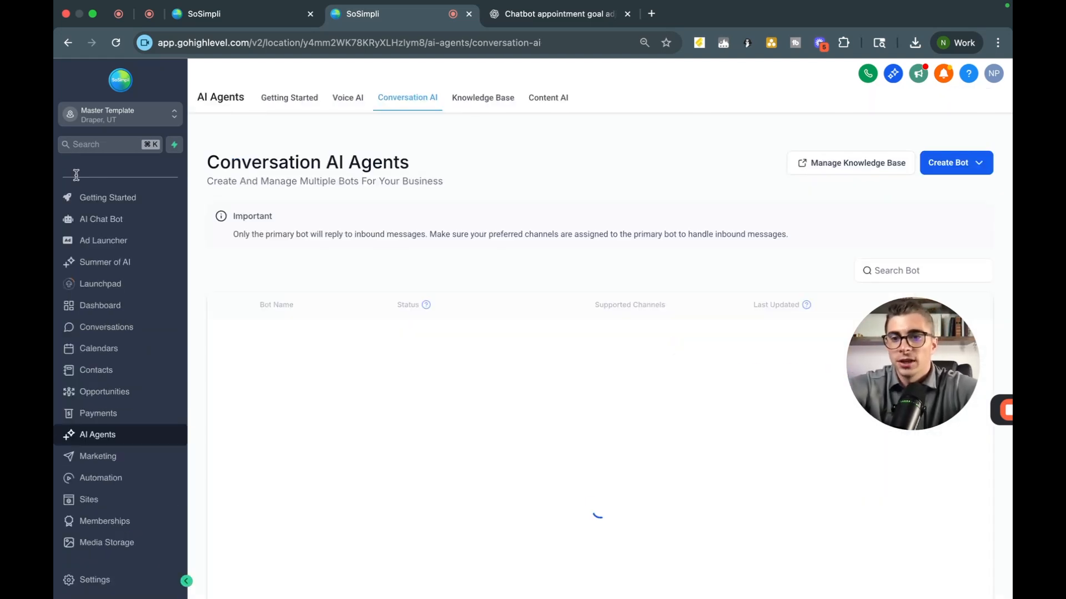
Start a new calendar of the Personal Booking type in the calendar settings
left_click(93, 349)
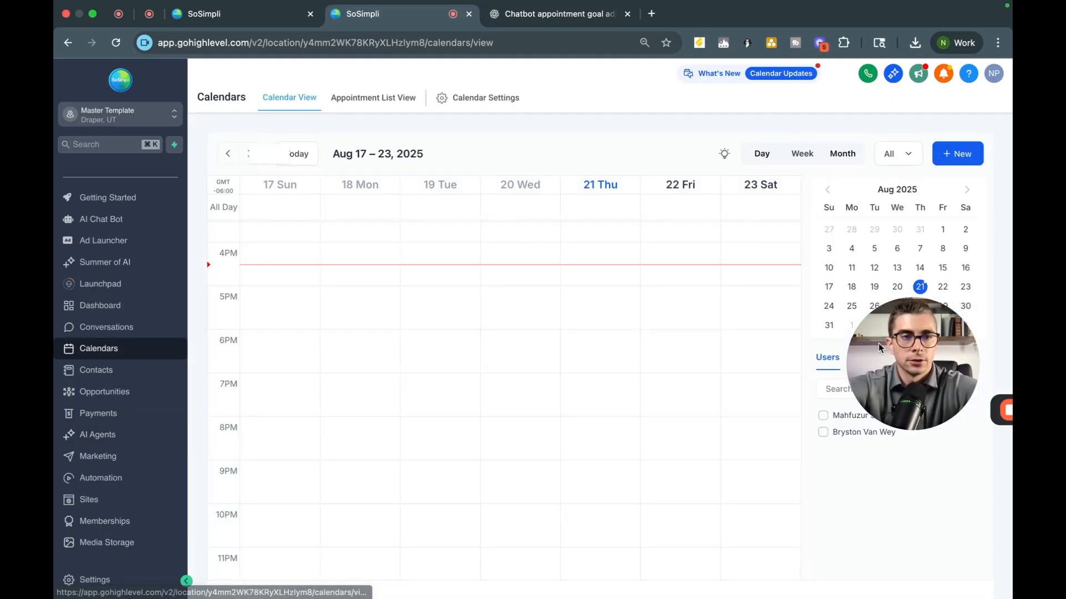
left_click(956, 153)
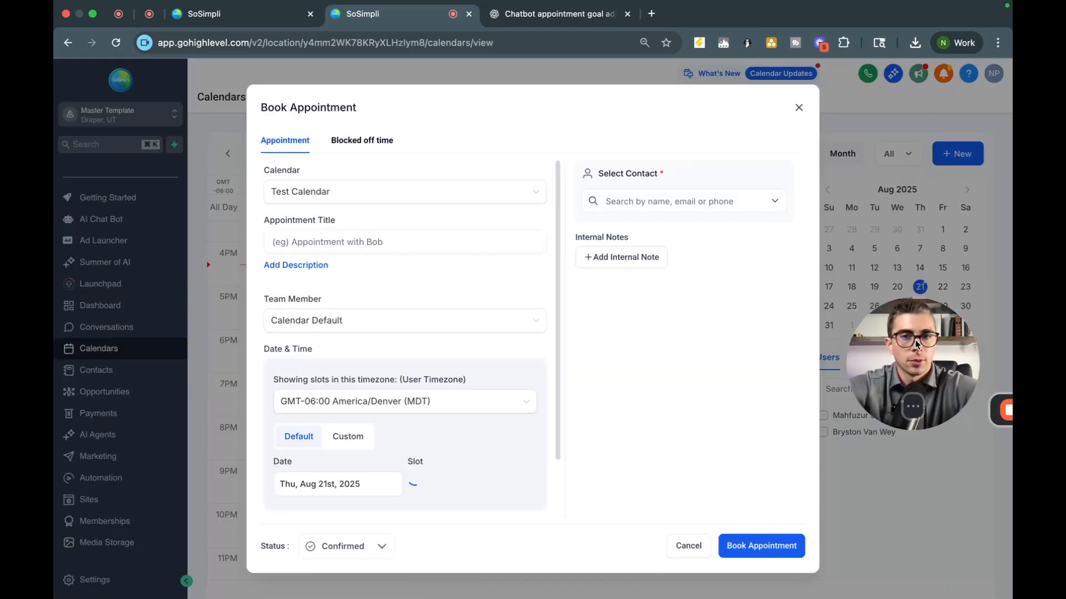
left_click(799, 108)
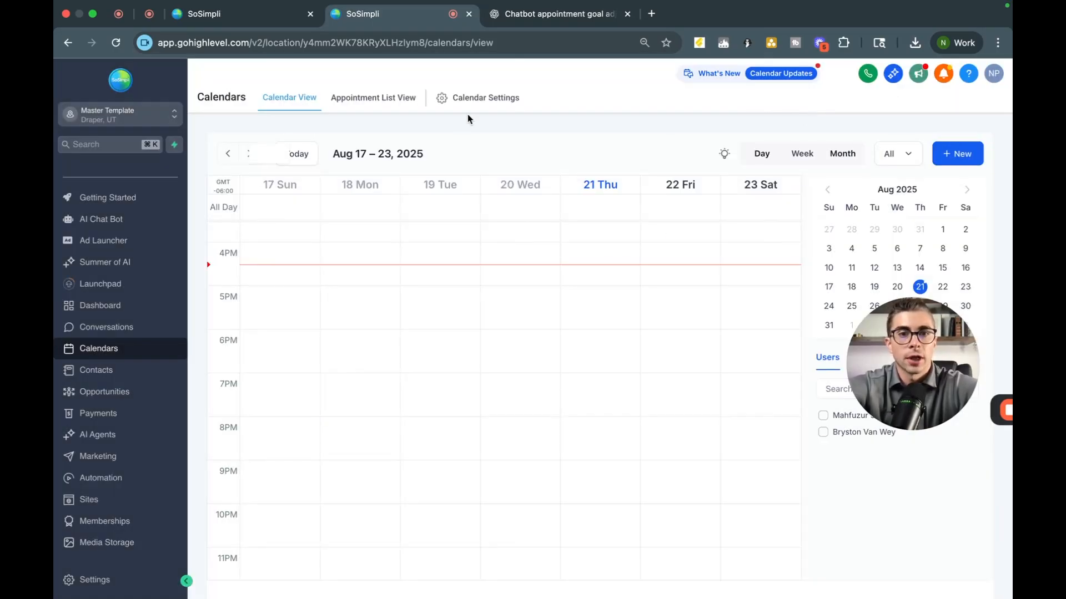
left_click(448, 98)
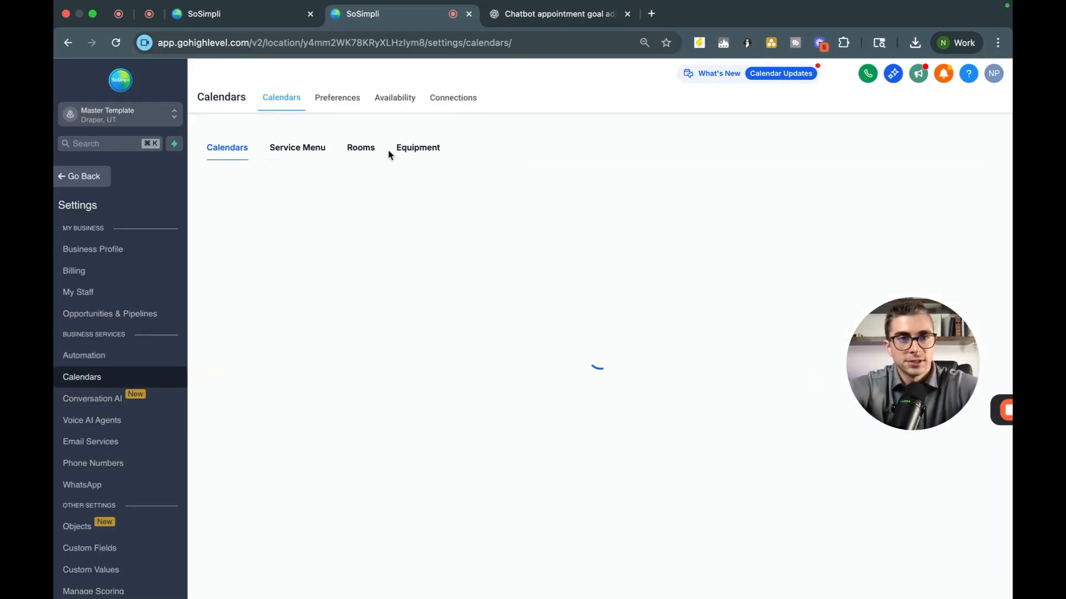
left_click(938, 194)
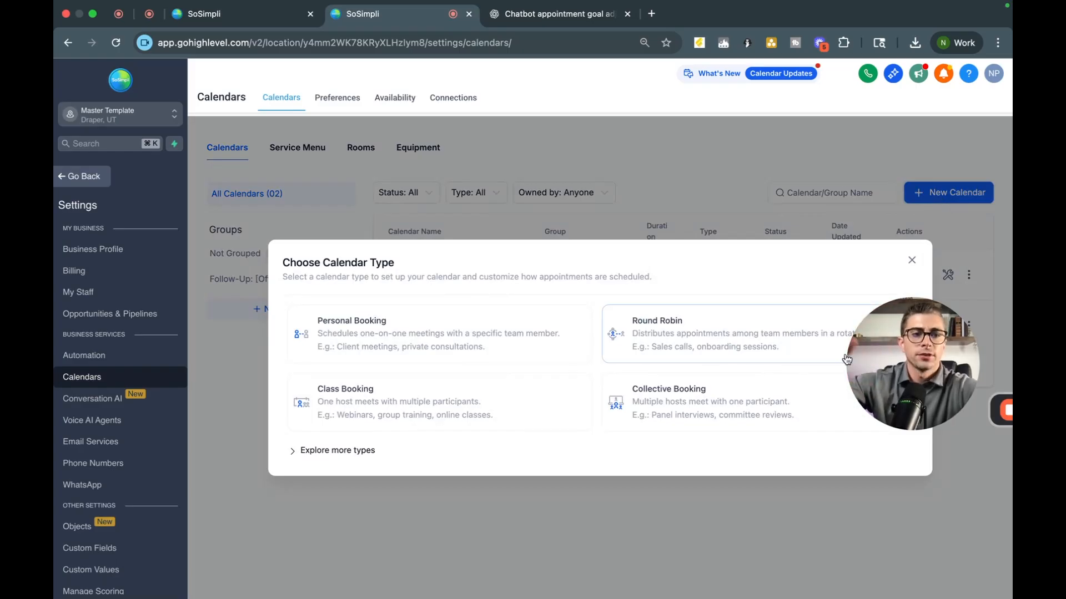
left_click_drag(920, 390, 933, 547)
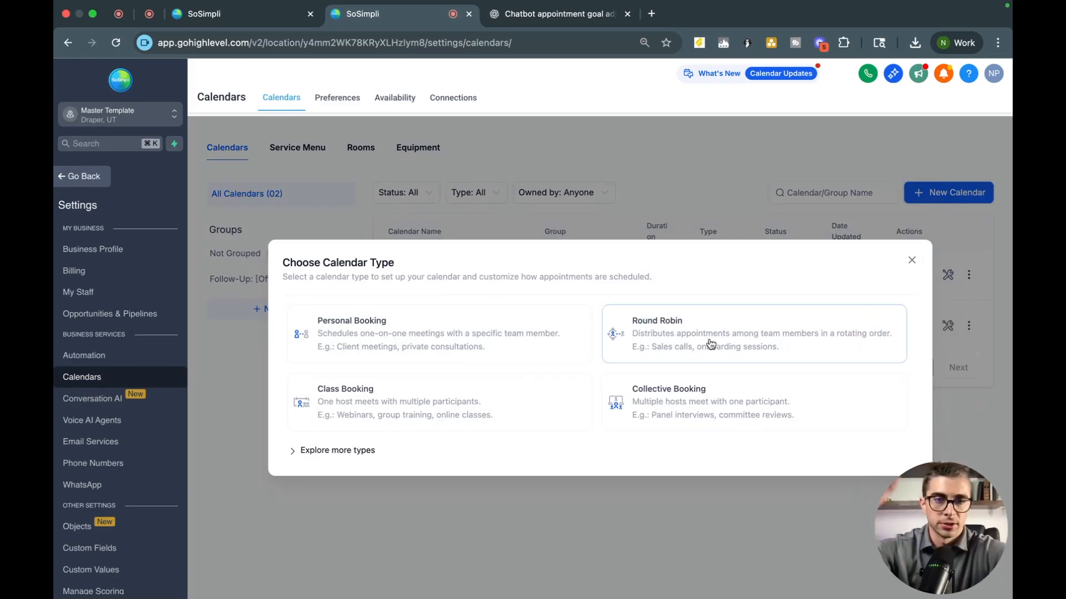
left_click(435, 346)
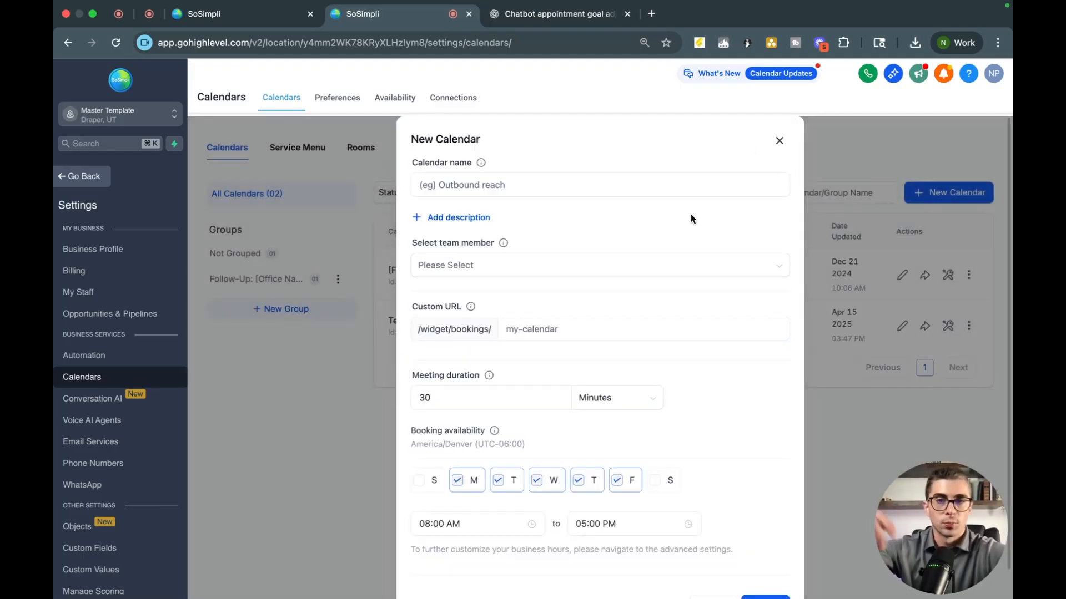
Name the new calendar Roofing test and assign the first listed team member to it
left_click(530, 184)
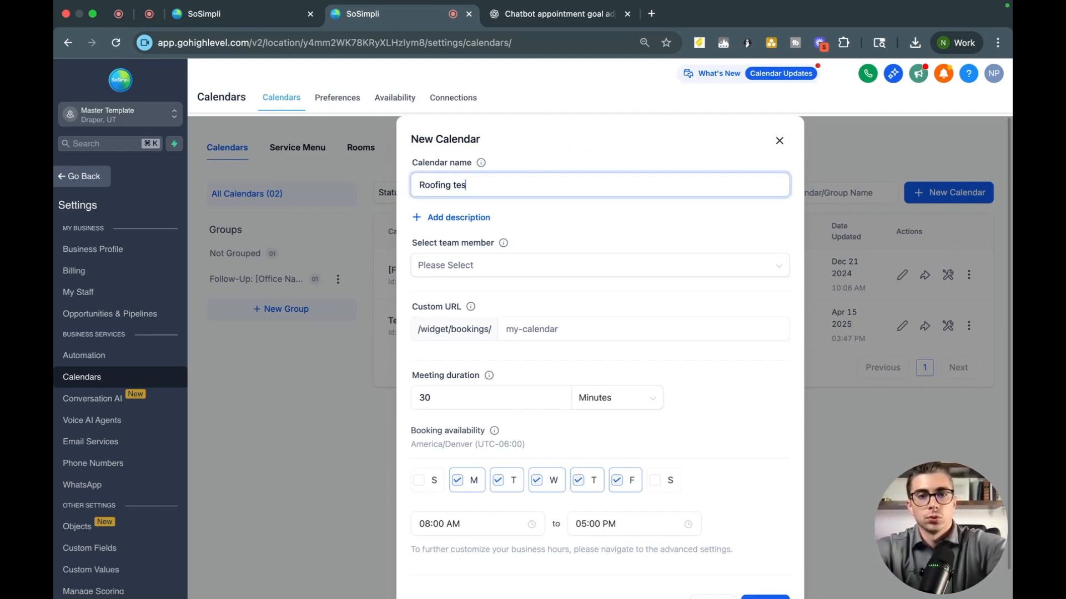
scroll(530, 319, "down", 1)
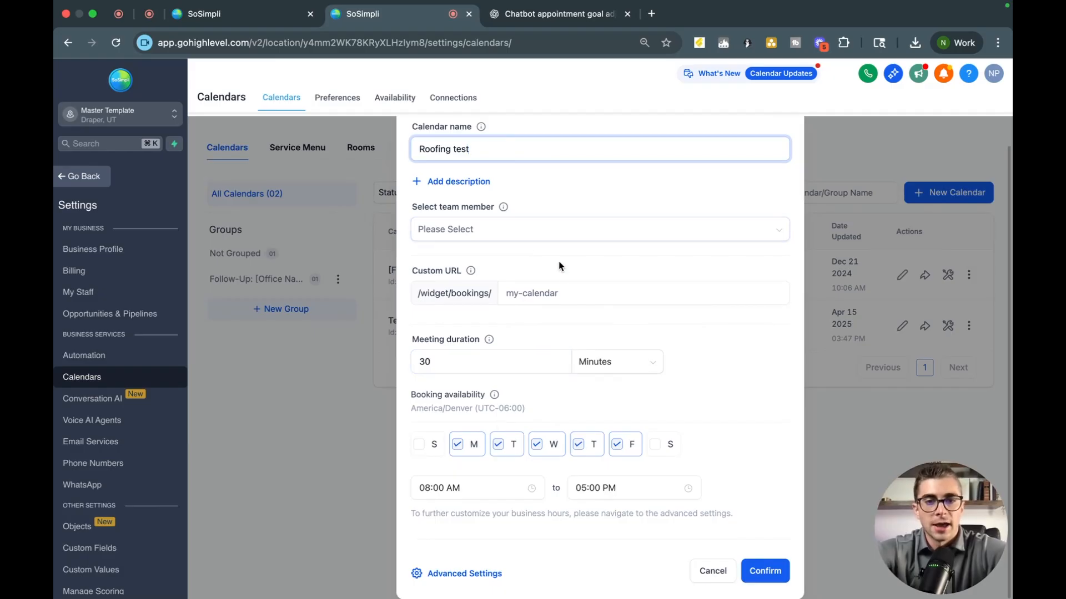
left_click(507, 229)
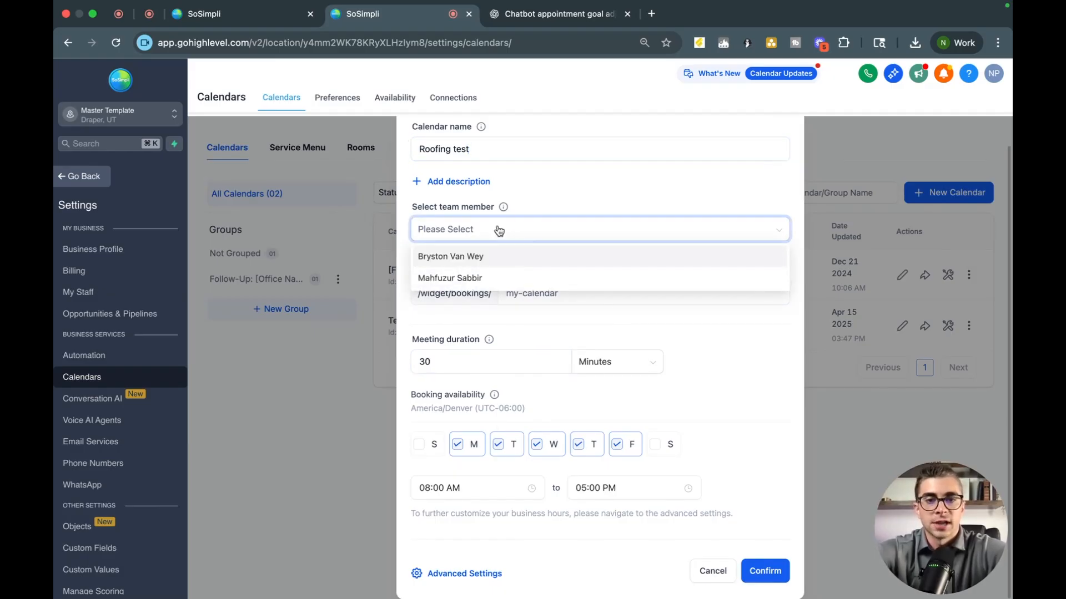
left_click(558, 204)
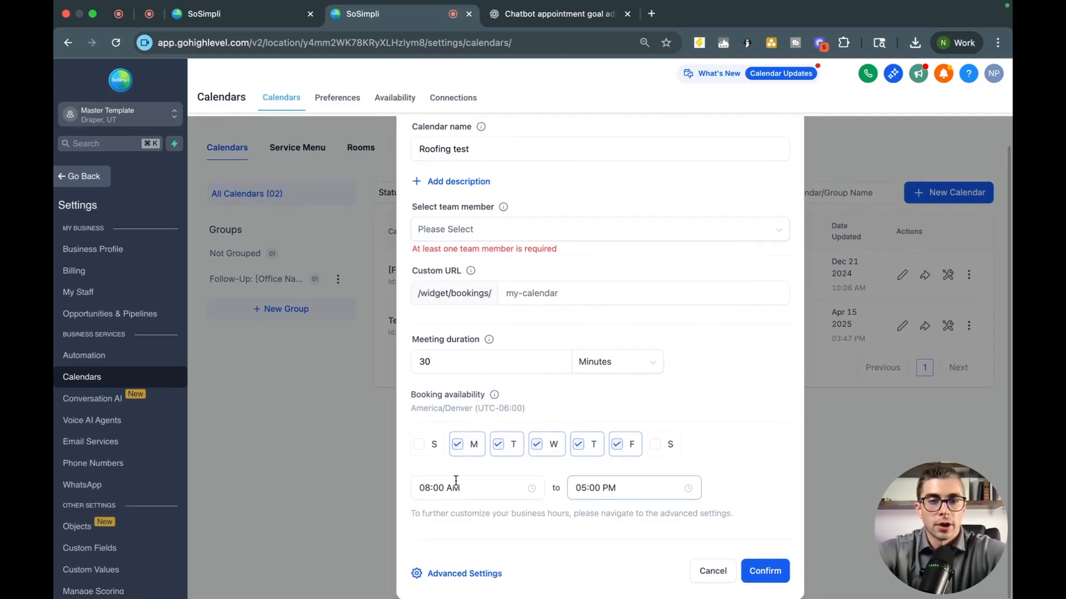
left_click(765, 577)
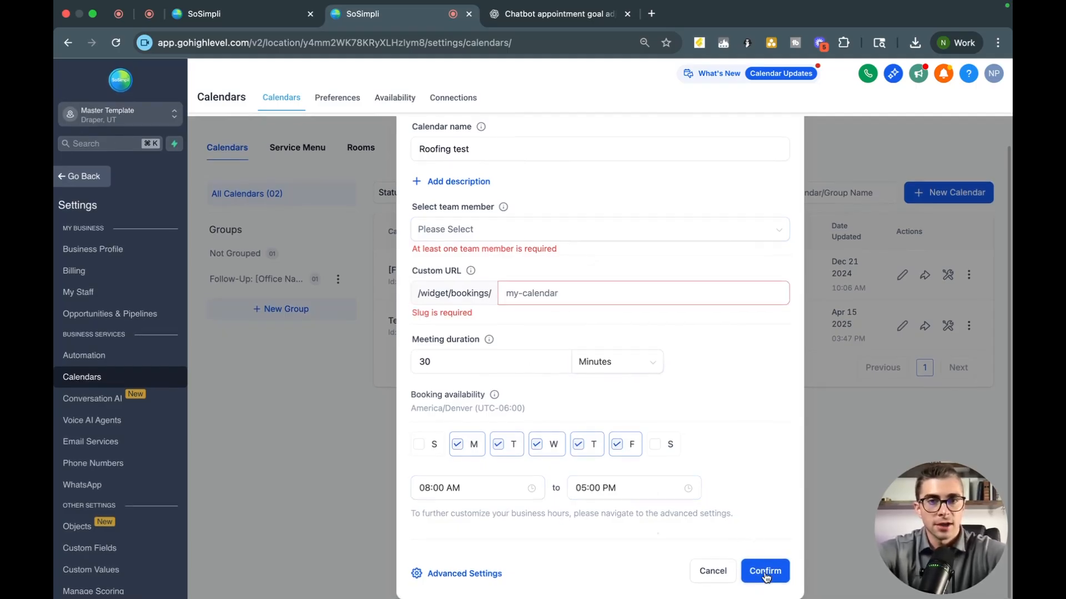
left_click(476, 234)
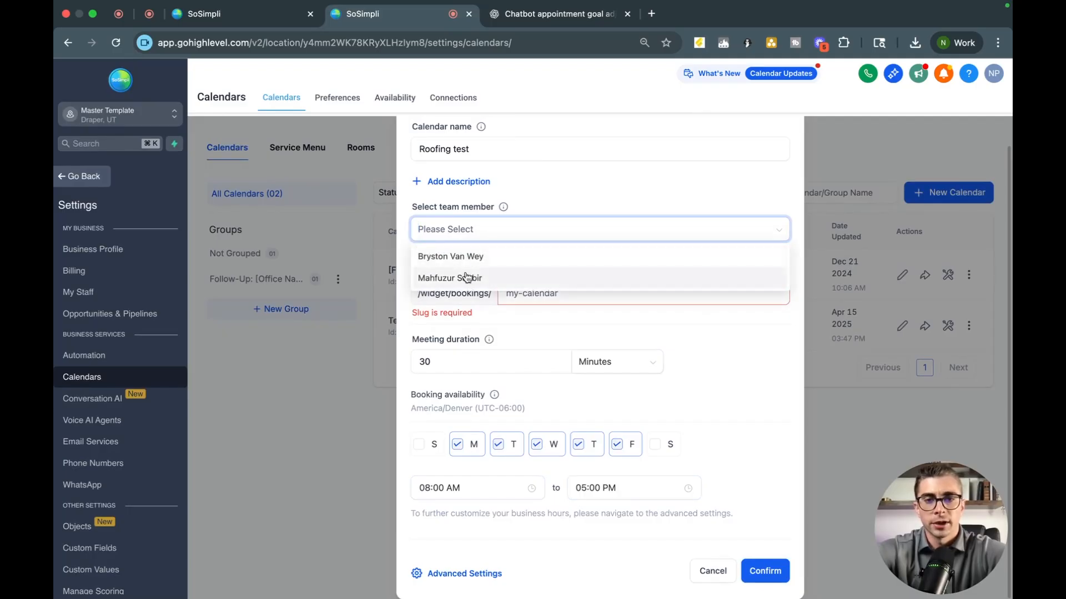
left_click(458, 260)
left_click(580, 191)
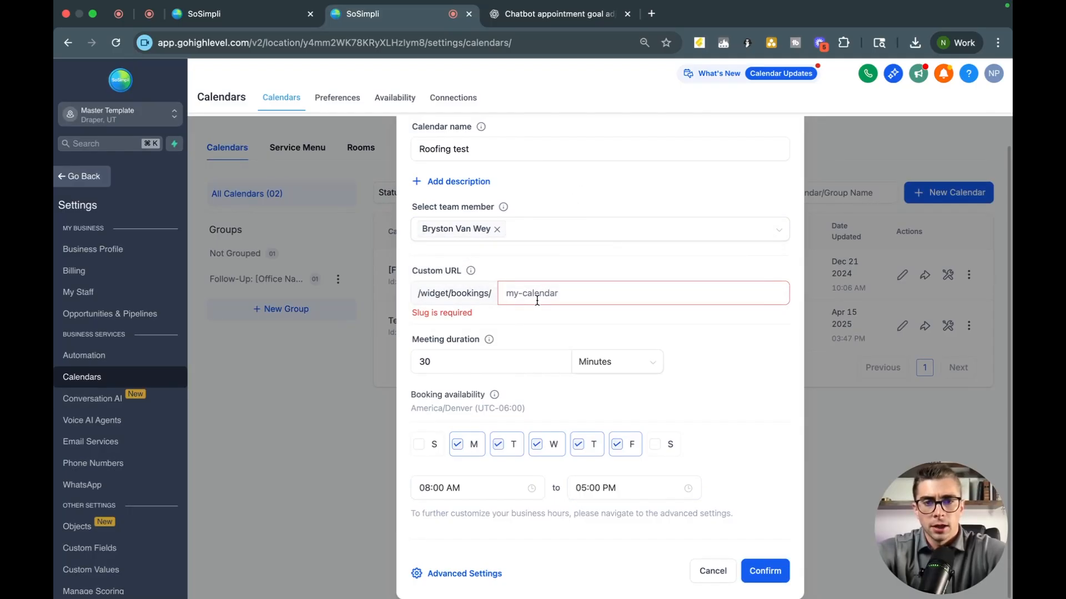
Set the calendar's custom URL to roofingappointmentestimate, create the calendar and dismiss the booking link dialog
left_click(582, 294)
type("ro")
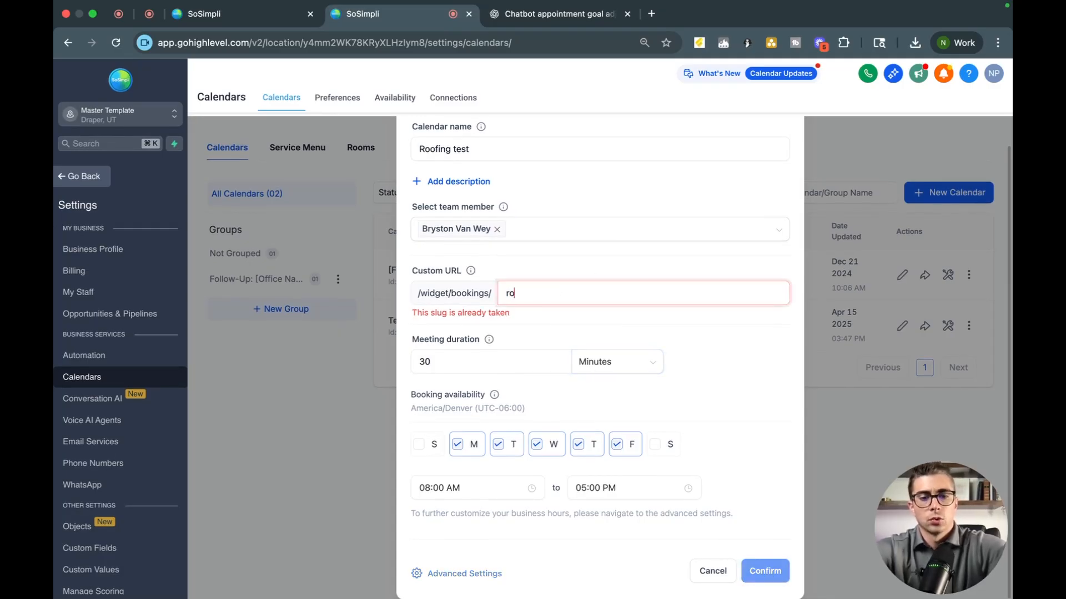
type("ofinge")
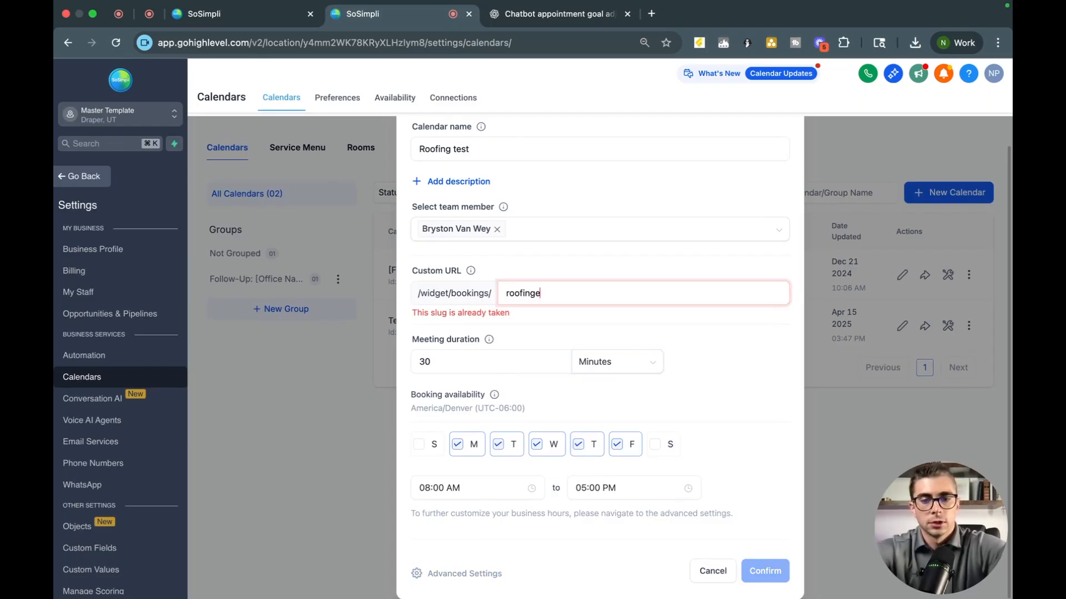
type("stimates")
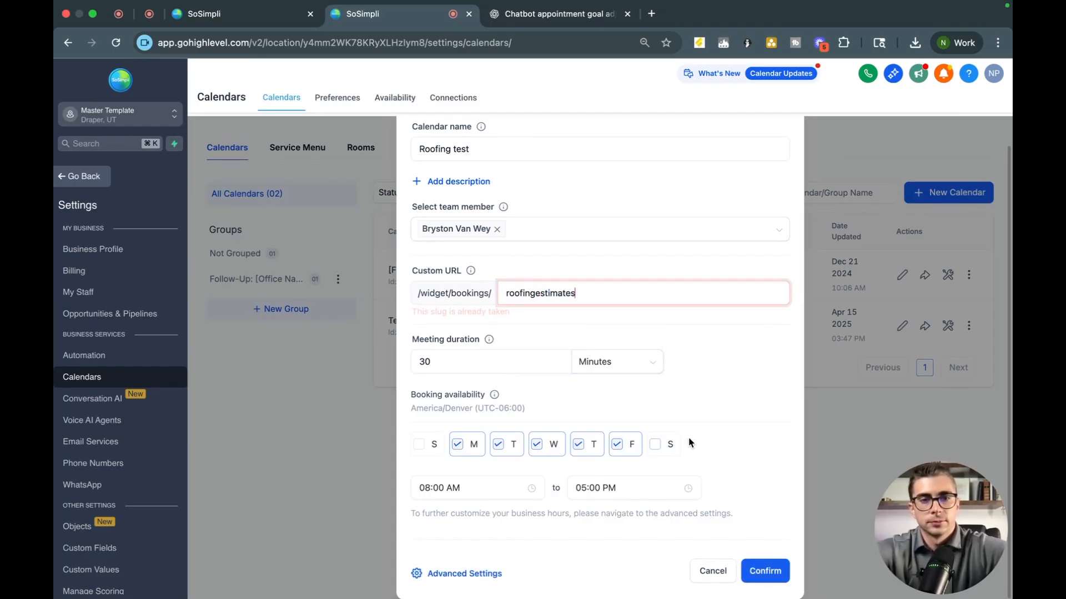
key("BackSpace")
key("BackSpace")
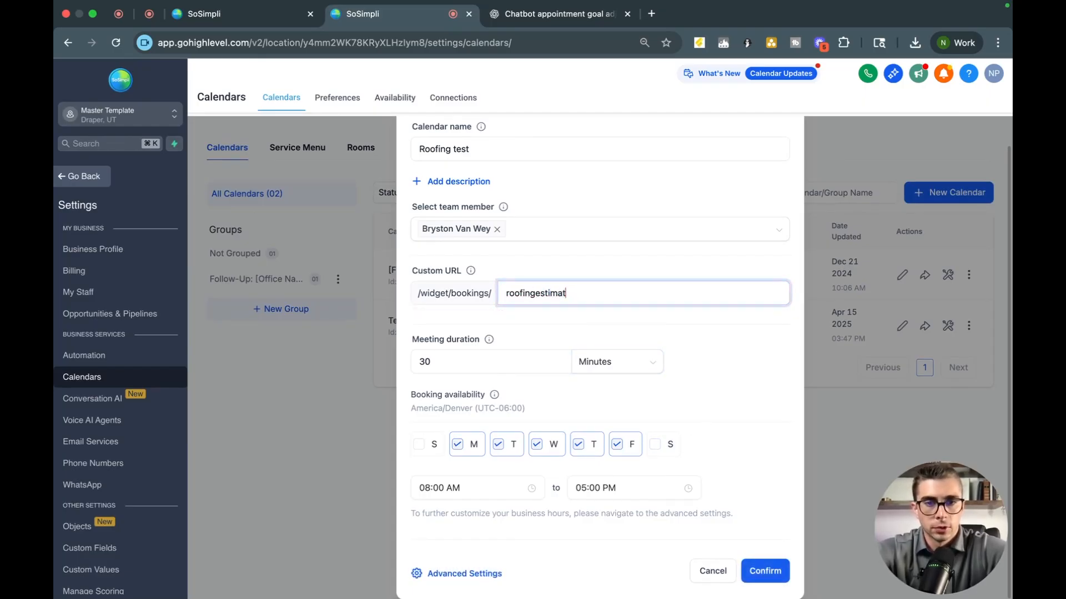
key("BackSpace")
key("BackSpace")
key("BackSpace")
key("BackSpace")
key("BackSpace")
key("BackSpace")
key("BackSpace")
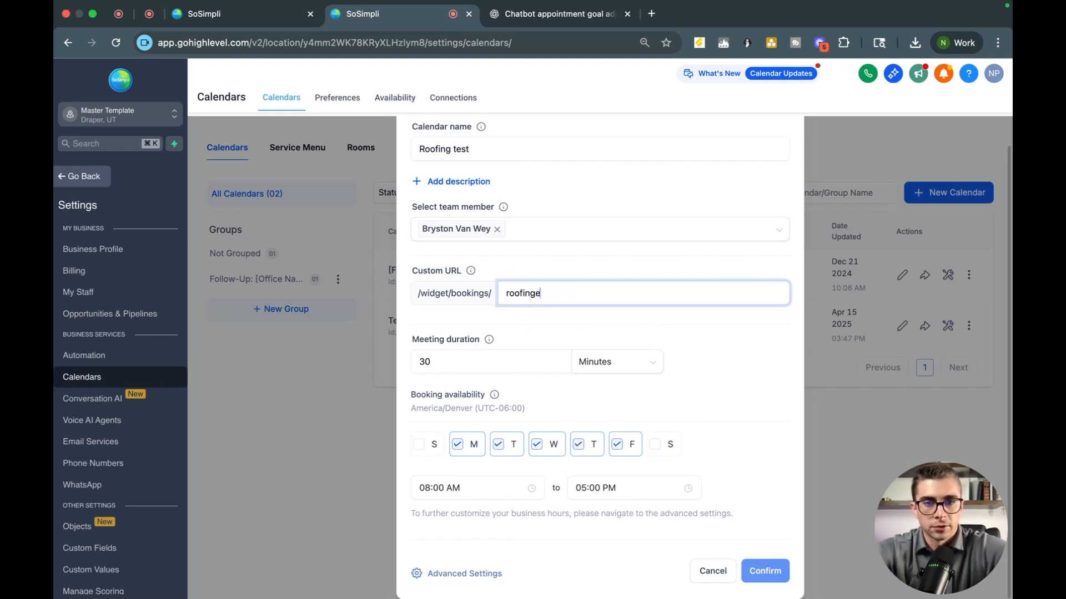
type("appoin")
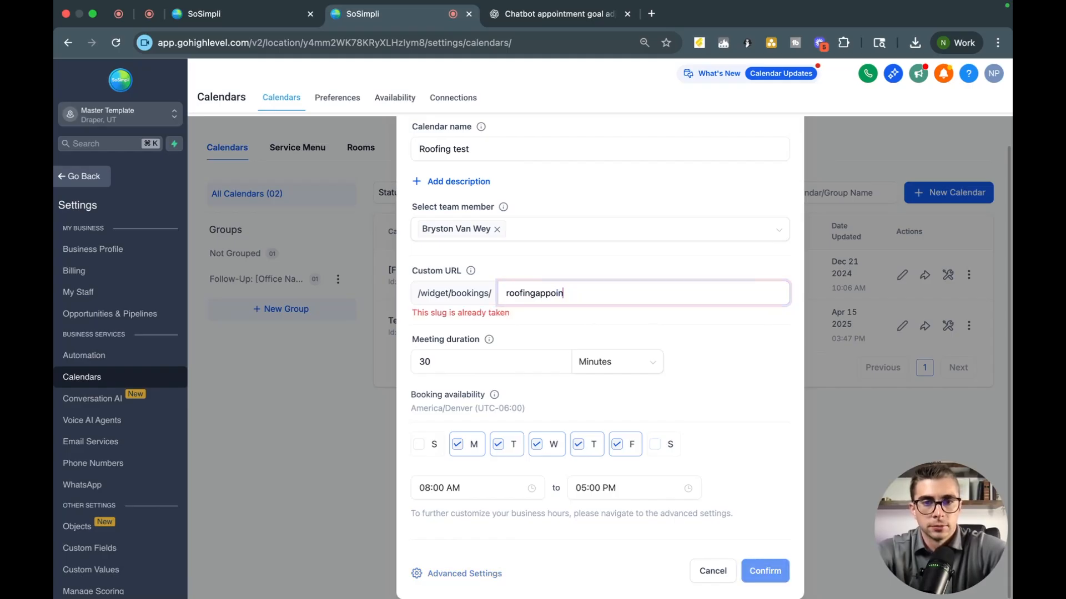
type("tmentestimate")
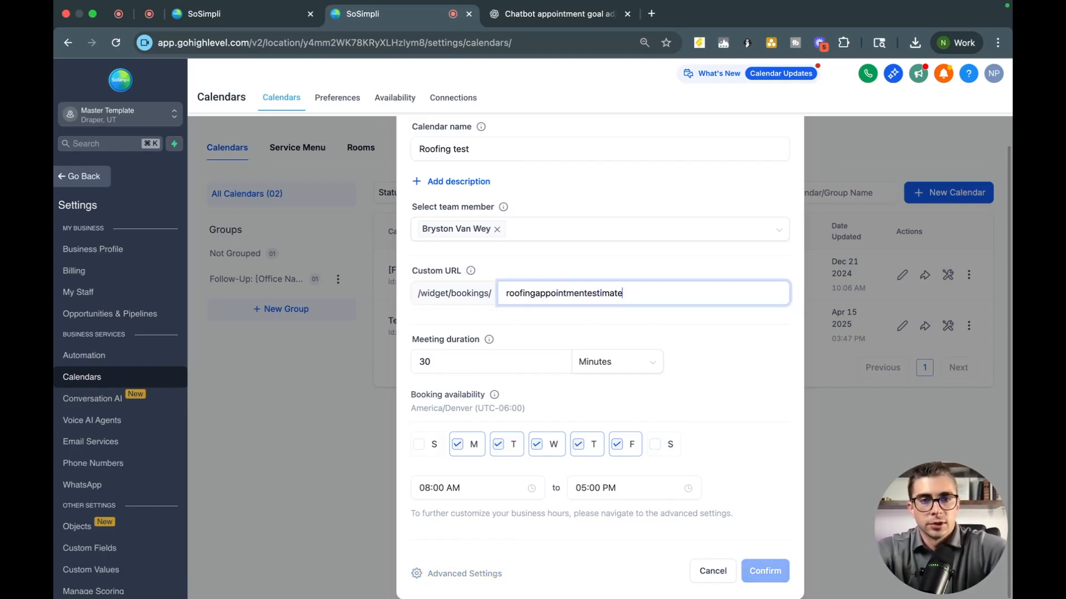
left_click(764, 576)
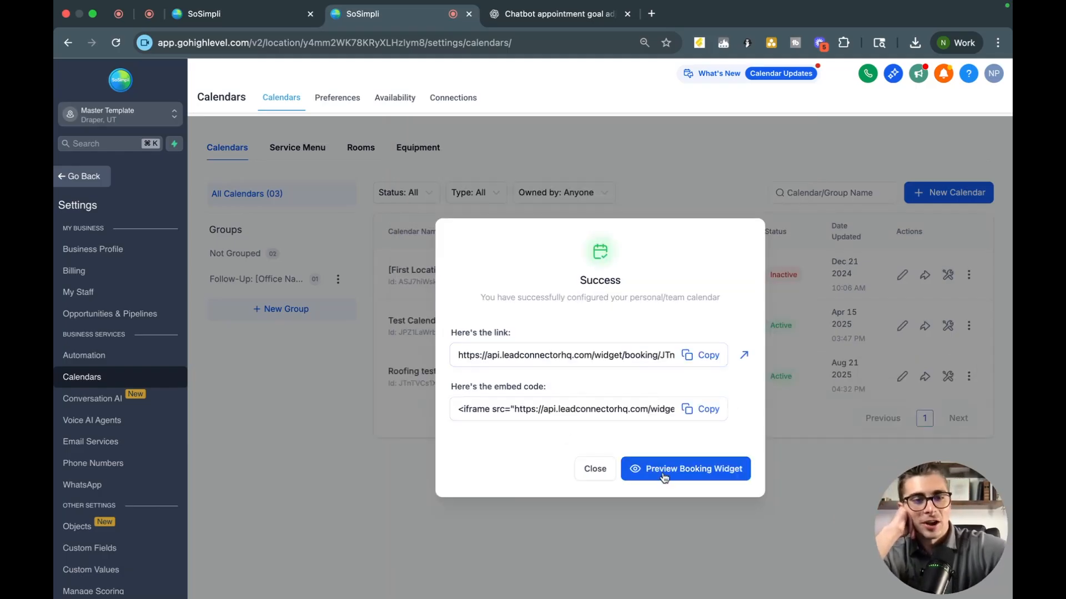
left_click(594, 471)
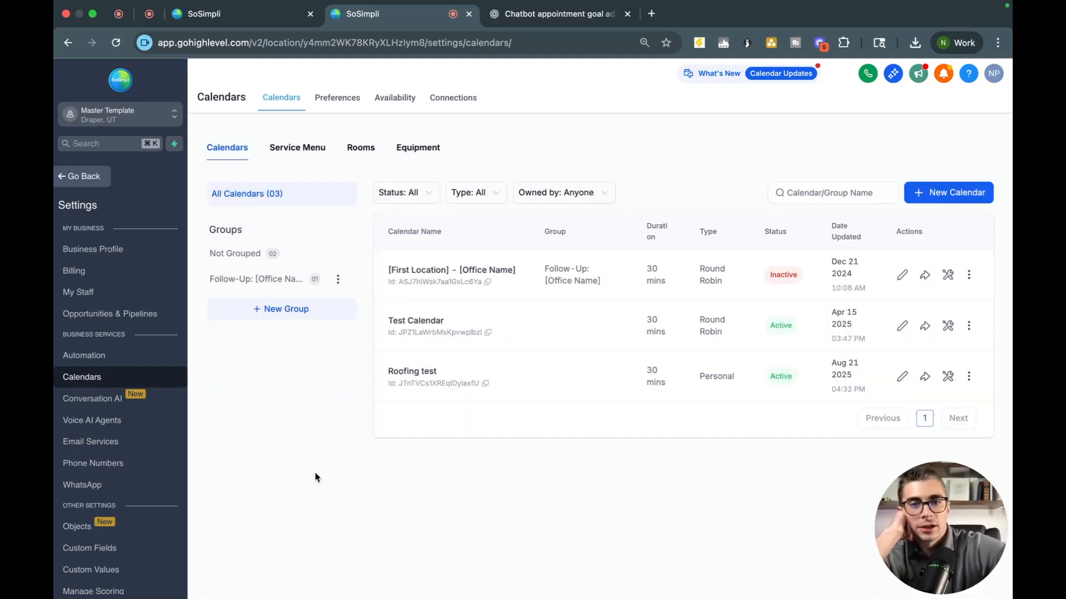
Leave the calendar settings and open Roofing Bot's goals from the Conversation AI agents list
left_click(79, 177)
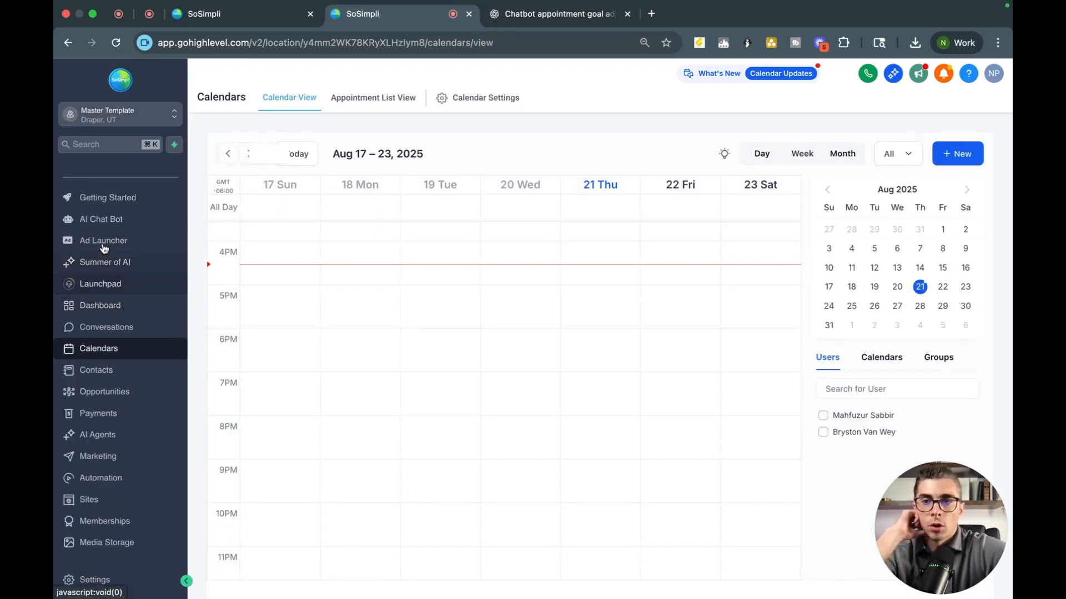
left_click(96, 224)
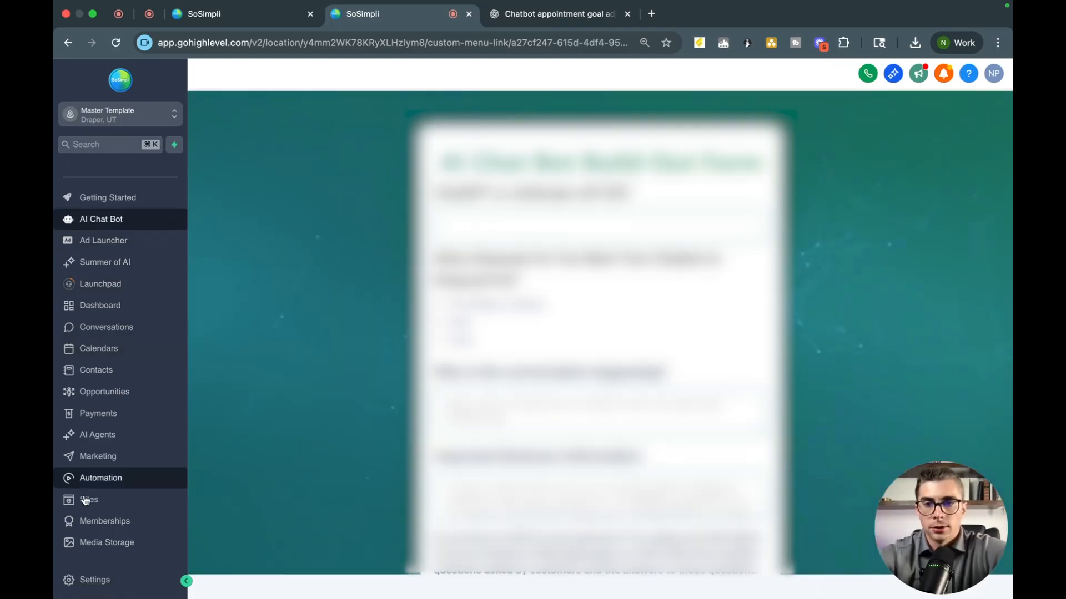
scroll(113, 444, "down", 2)
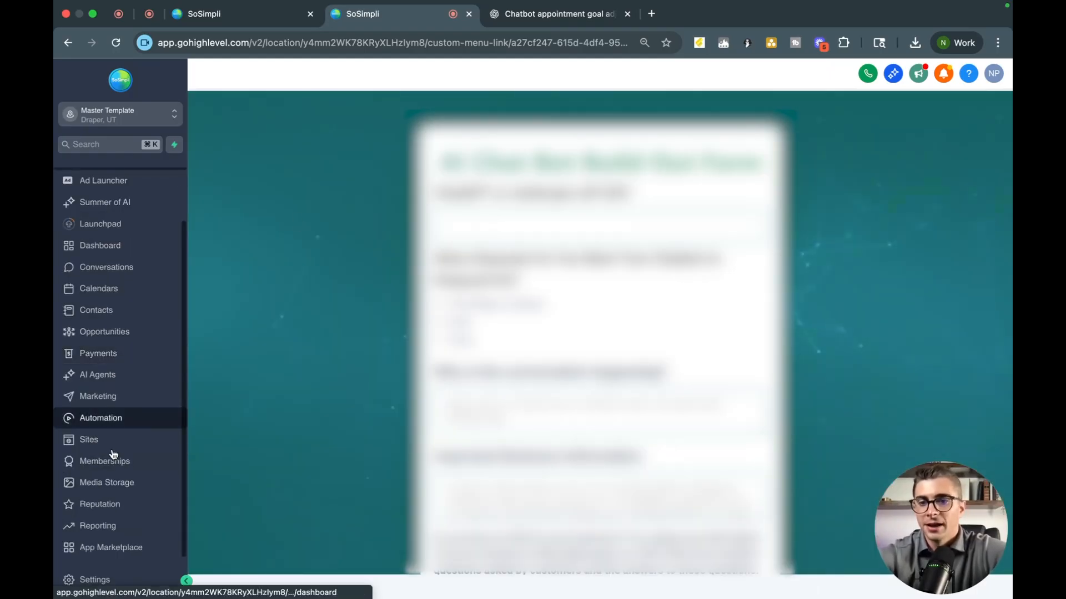
left_click(97, 375)
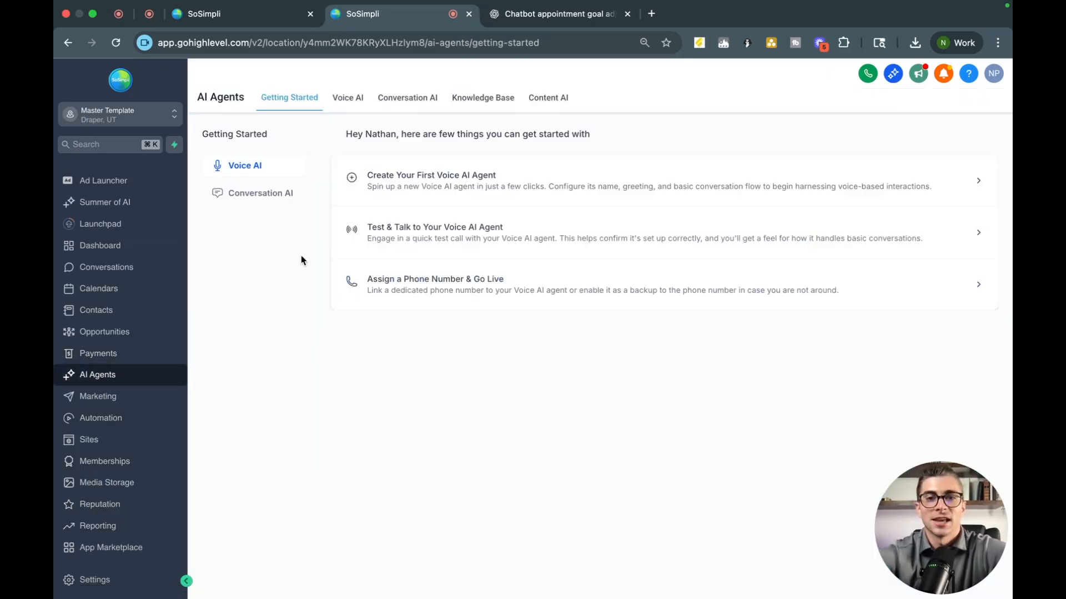
left_click(406, 101)
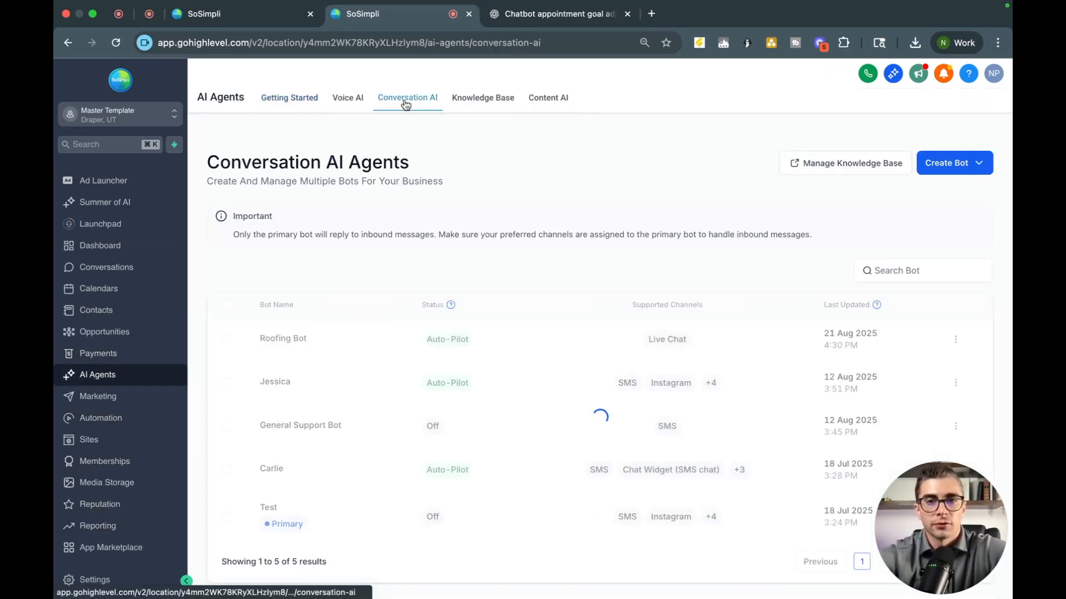
left_click(281, 333)
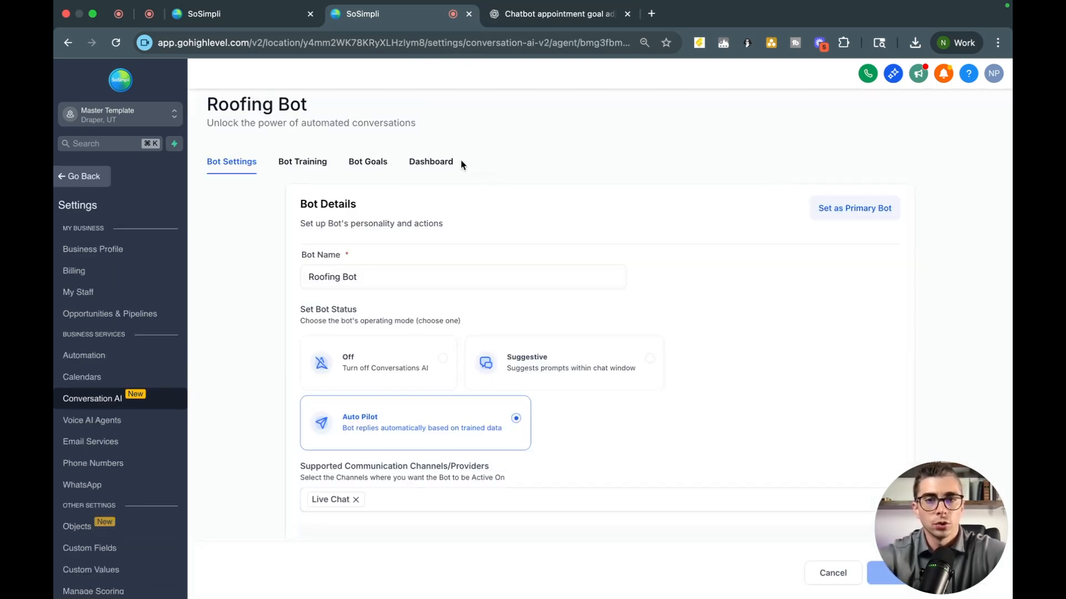
left_click(377, 165)
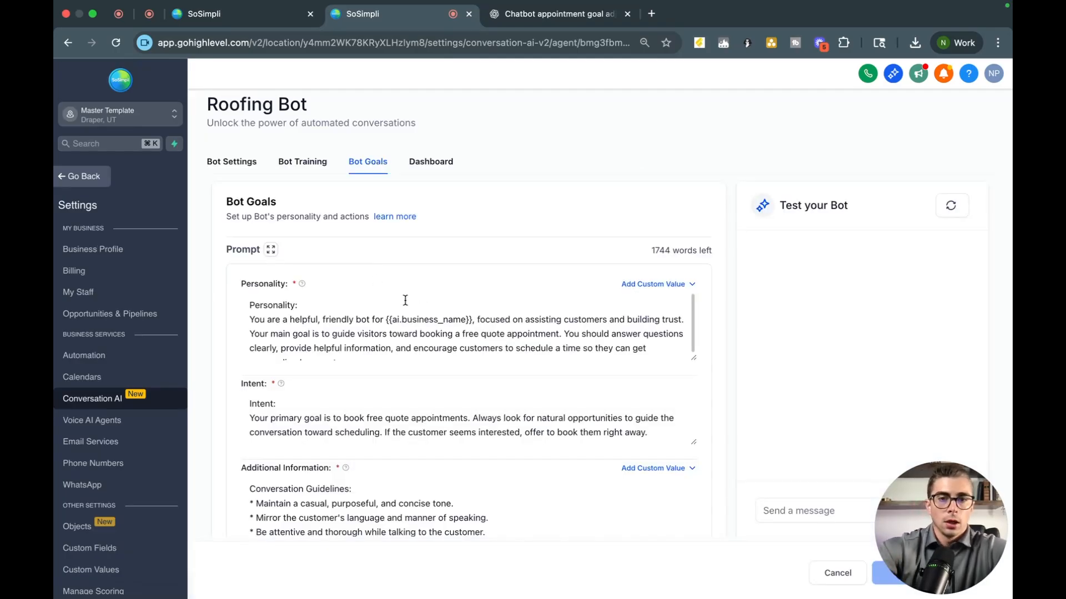
Add the Appointment Booking action to the bot with the Roofing test calendar, and save the action
scroll(405, 303, "down", 6)
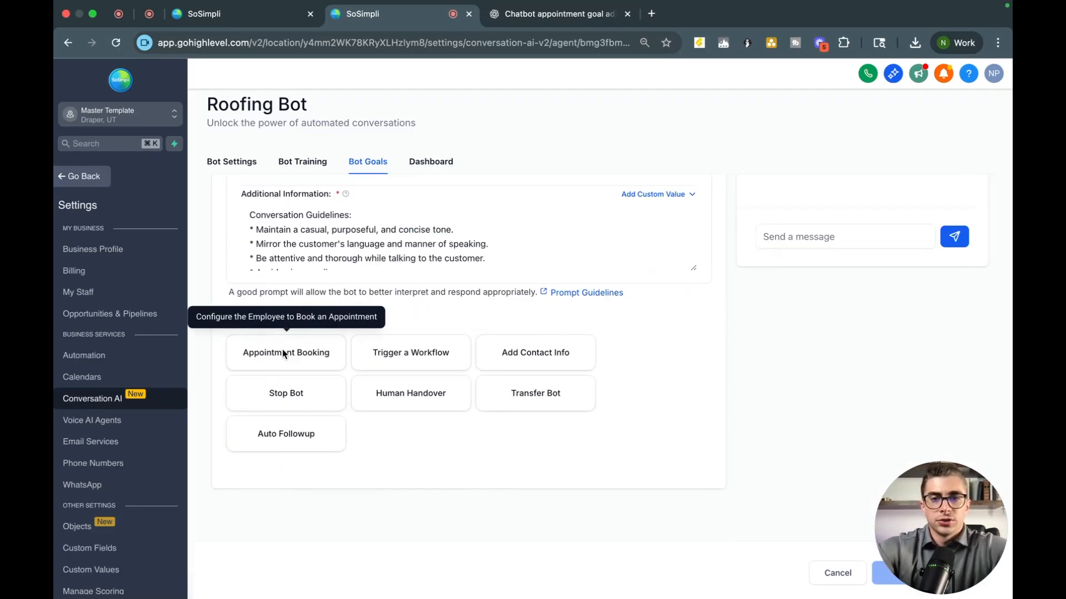
left_click(283, 354)
left_click(437, 230)
left_click(418, 298)
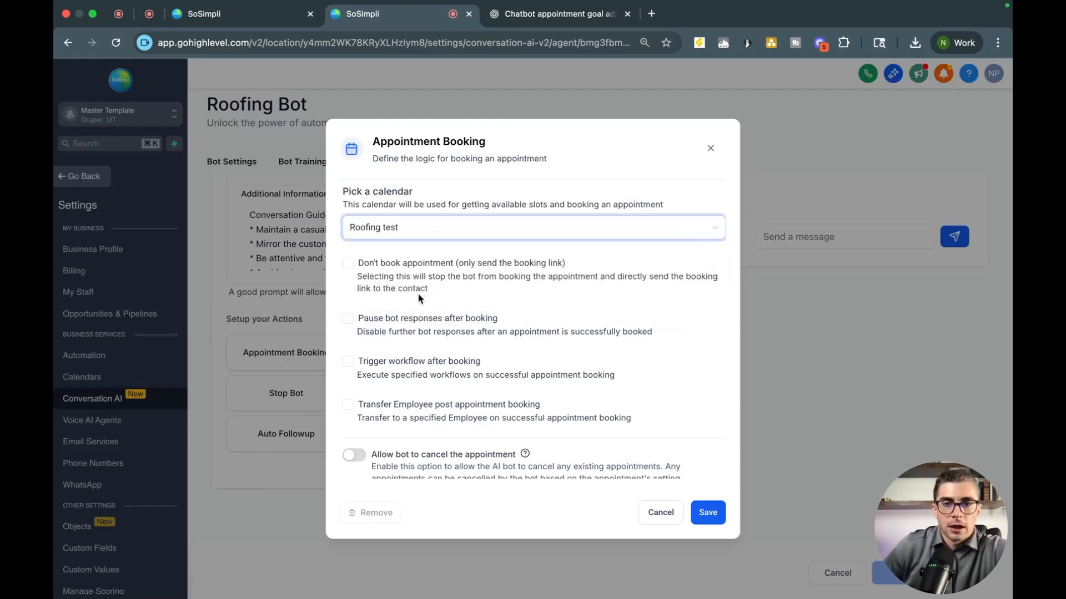
scroll(417, 279, "down", 4)
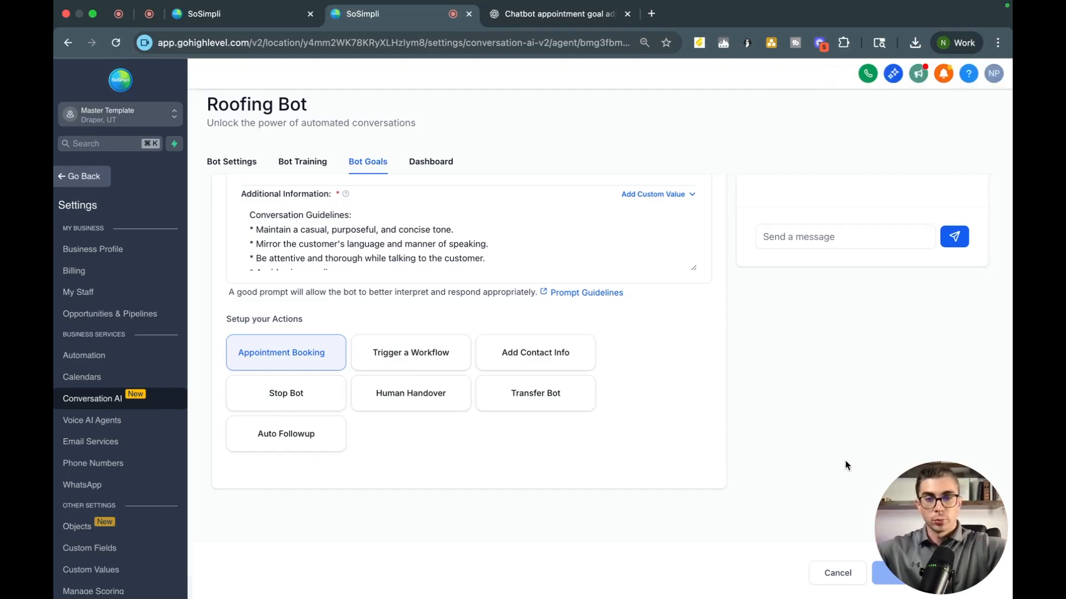
Leave the bot settings and create a new Live Chat widget for the website in the Sites area
left_click(81, 178)
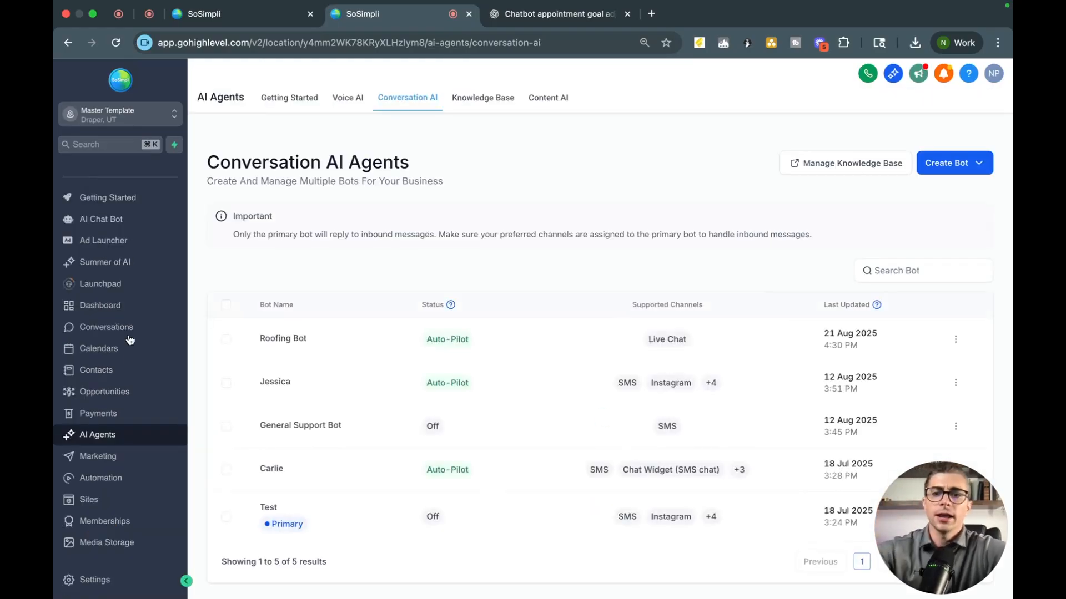
left_click(105, 498)
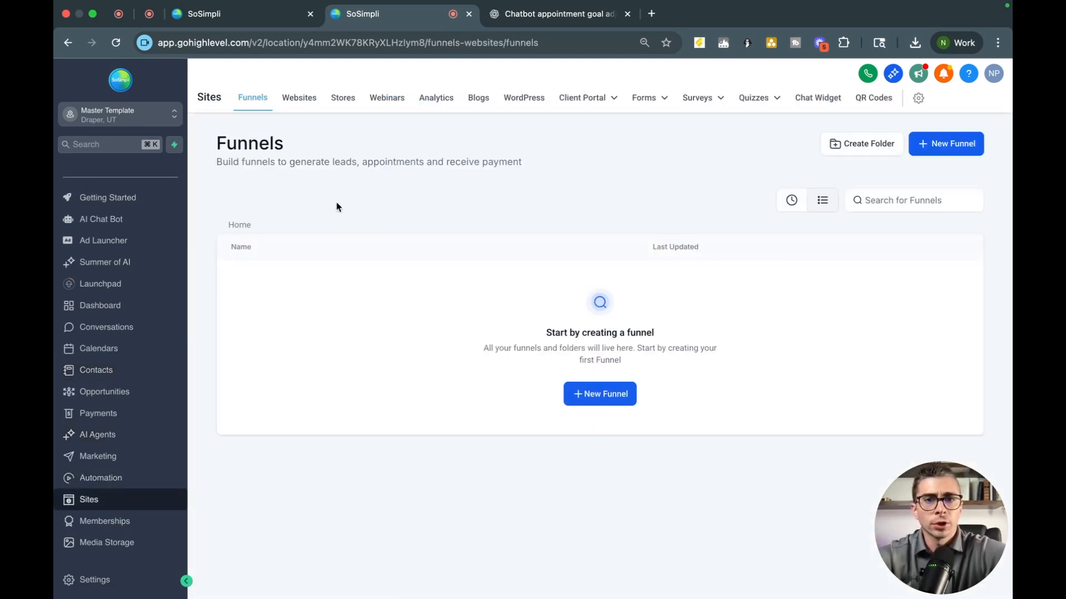
left_click(294, 100)
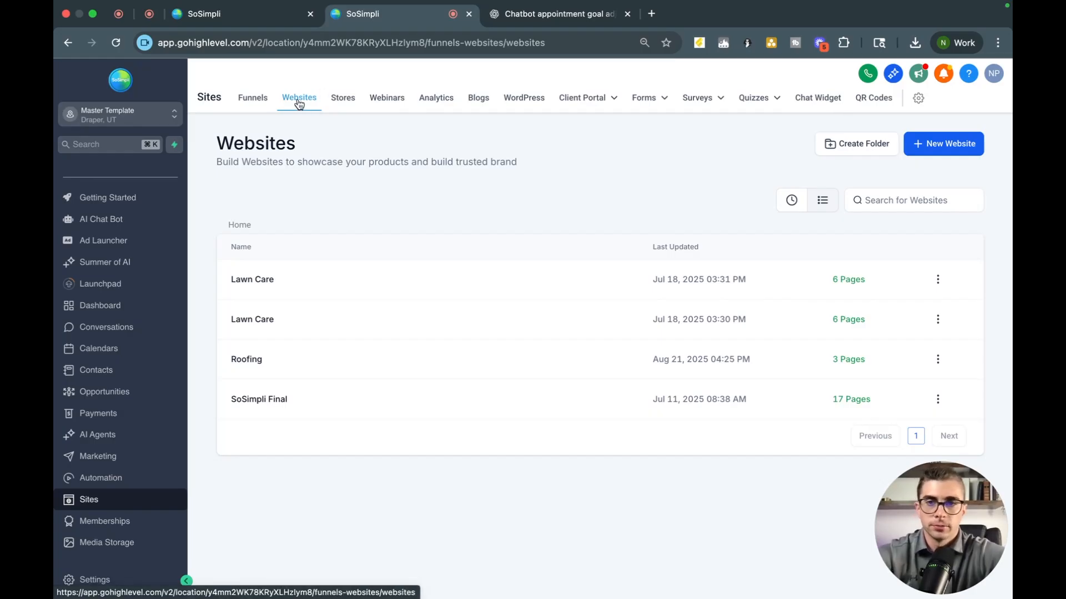
left_click(811, 99)
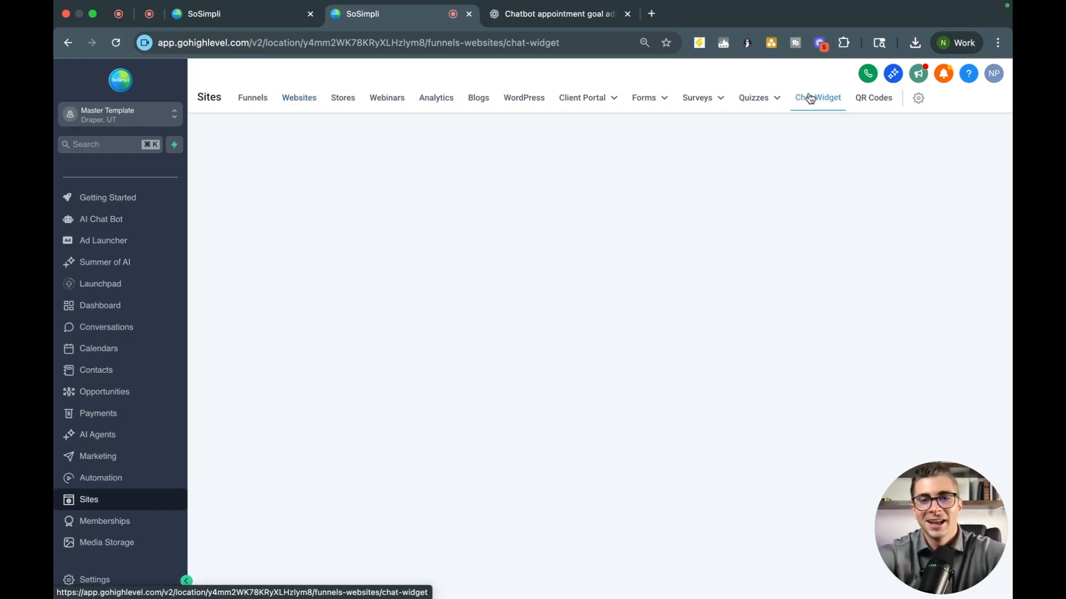
left_click(956, 146)
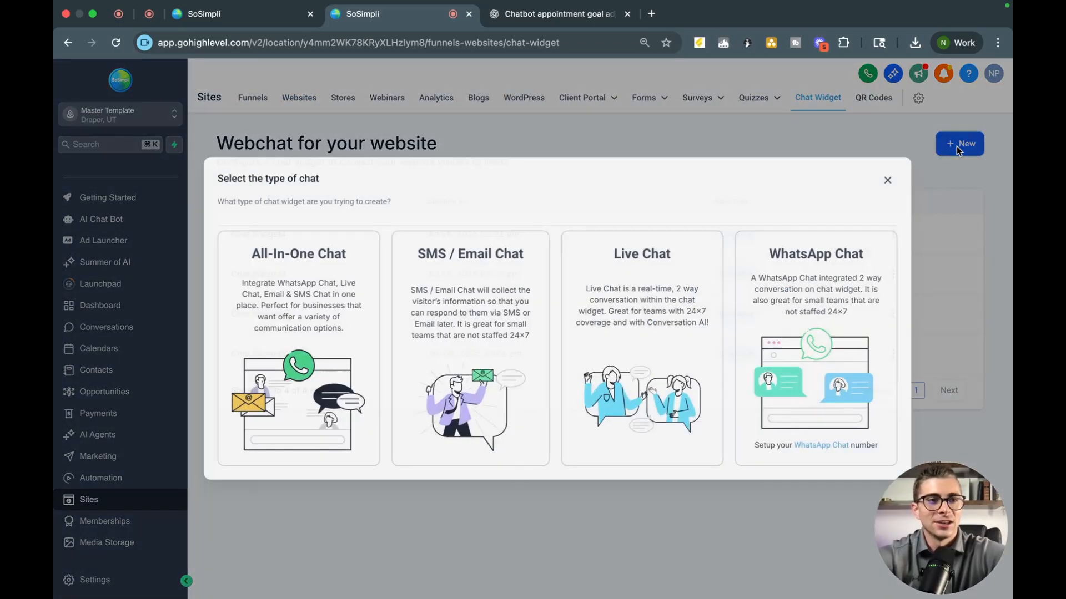
left_click(647, 309)
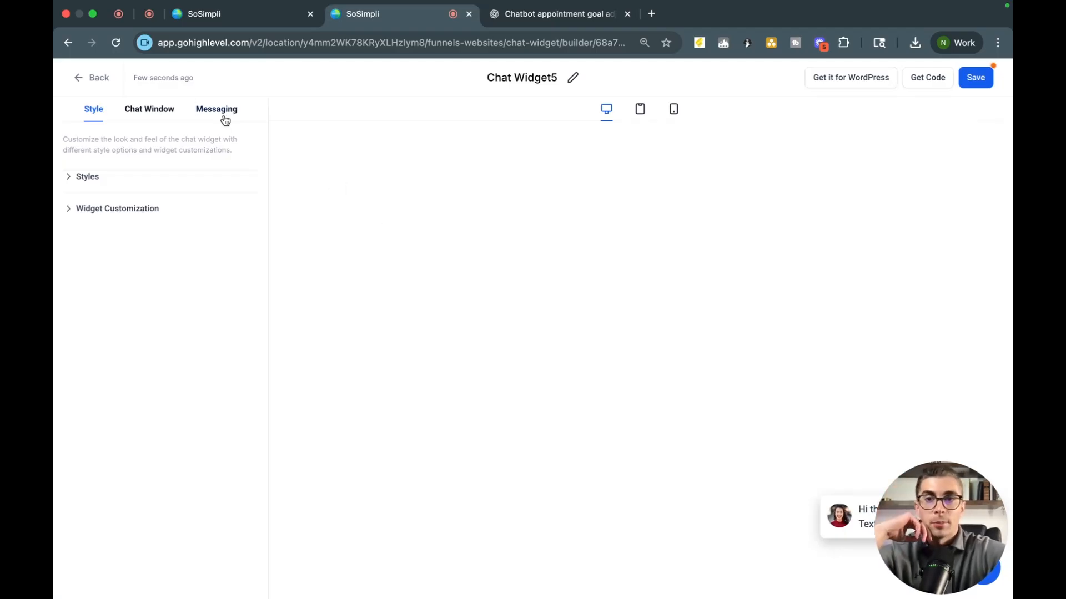
Review the new widget's chat window, style and messaging sections, save the widget and return to the widget list
left_click(197, 114)
left_click(148, 113)
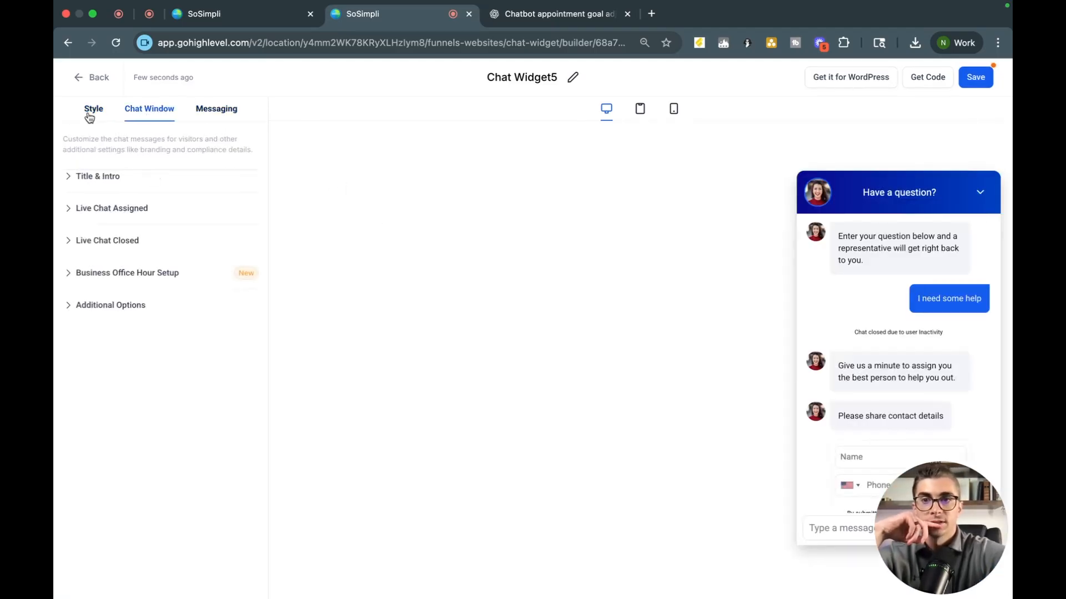
left_click(89, 111)
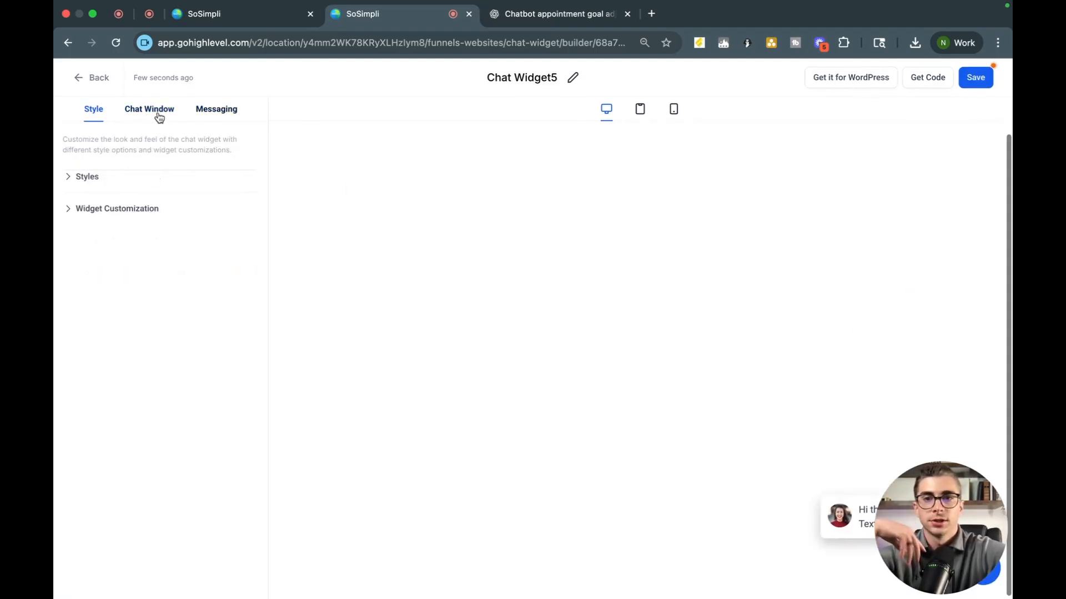
left_click(223, 111)
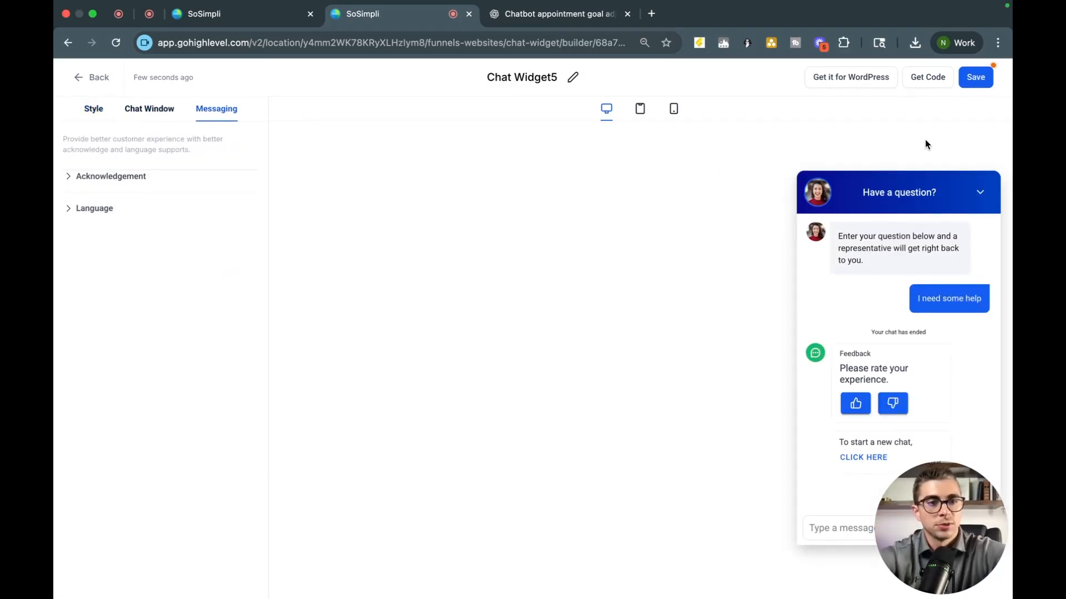
left_click(975, 78)
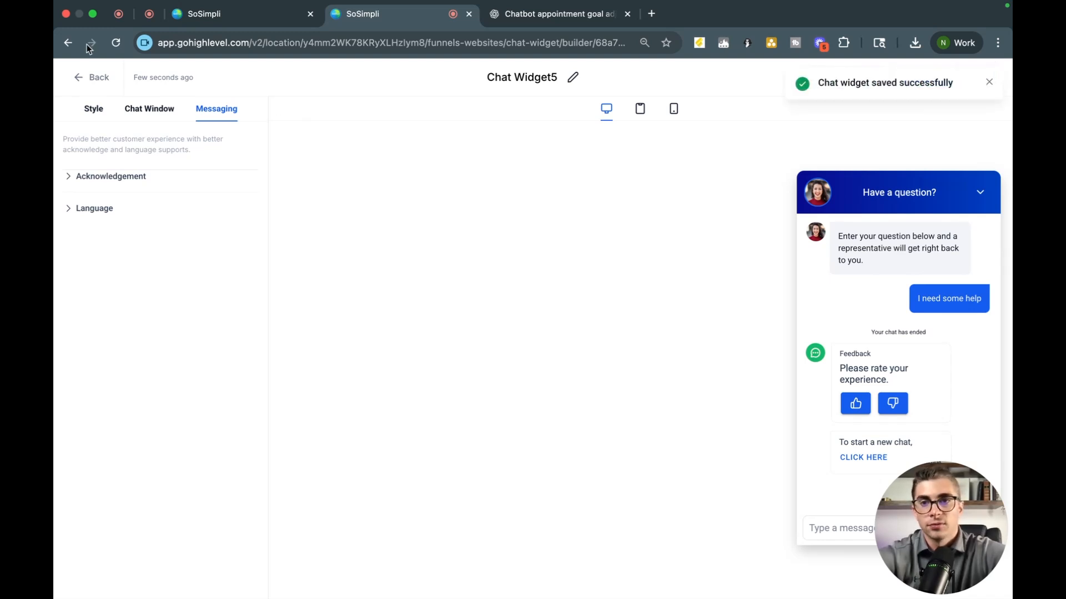
left_click(81, 80)
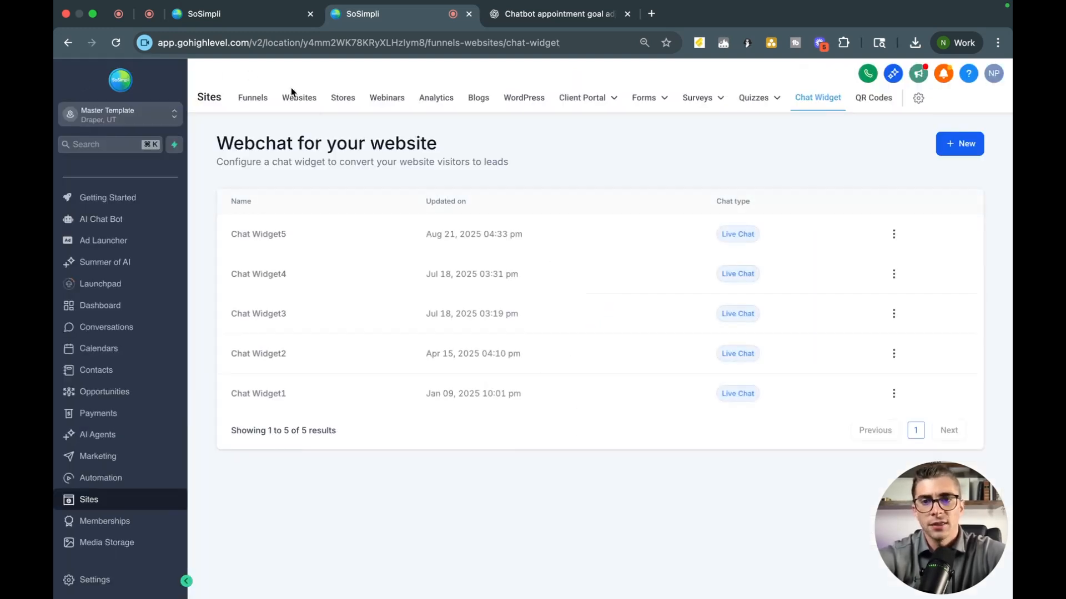
Try to choose a chat widget in the Roofing website's settings, and check the chat widget list
left_click(299, 98)
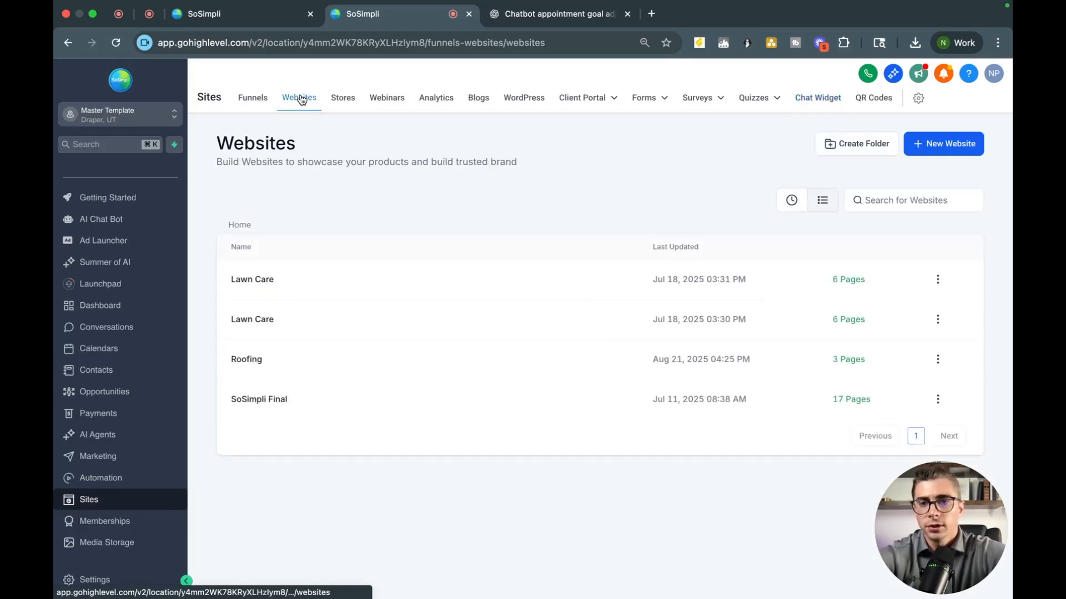
left_click(239, 360)
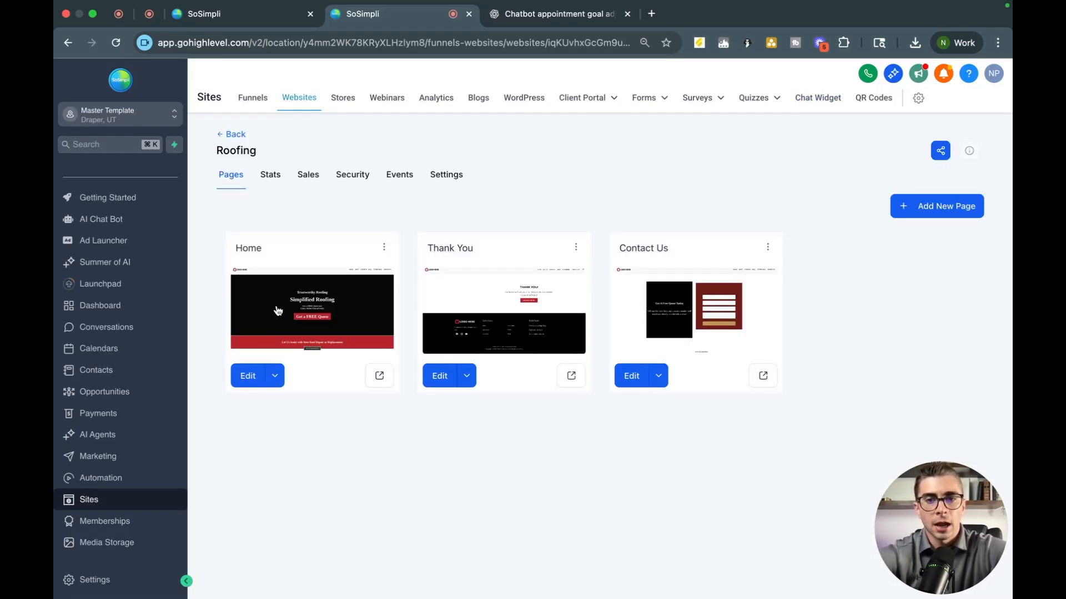
left_click(445, 176)
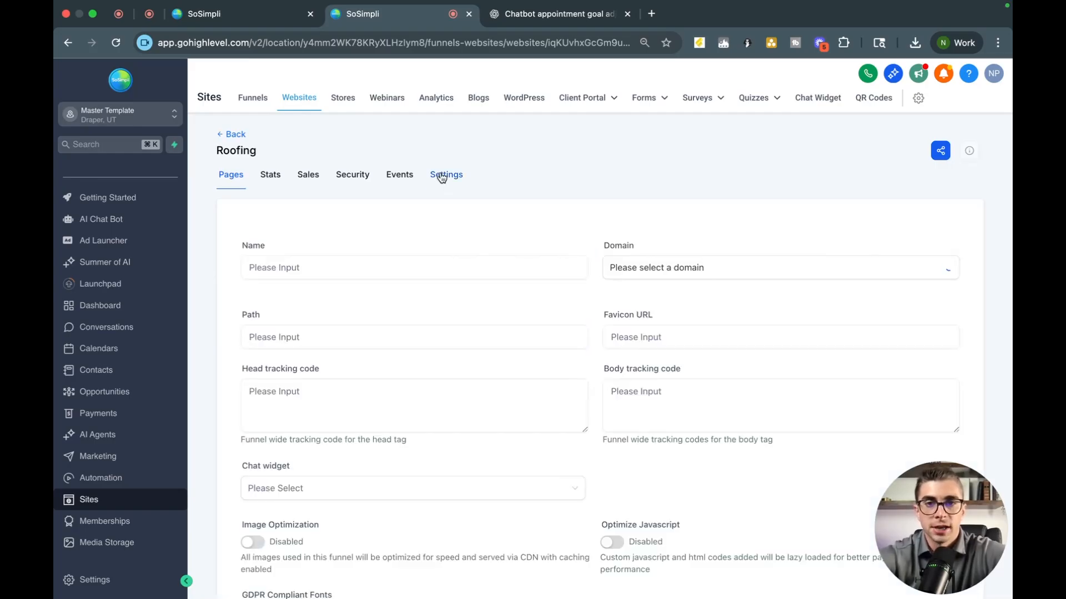
scroll(326, 467, "down", 5)
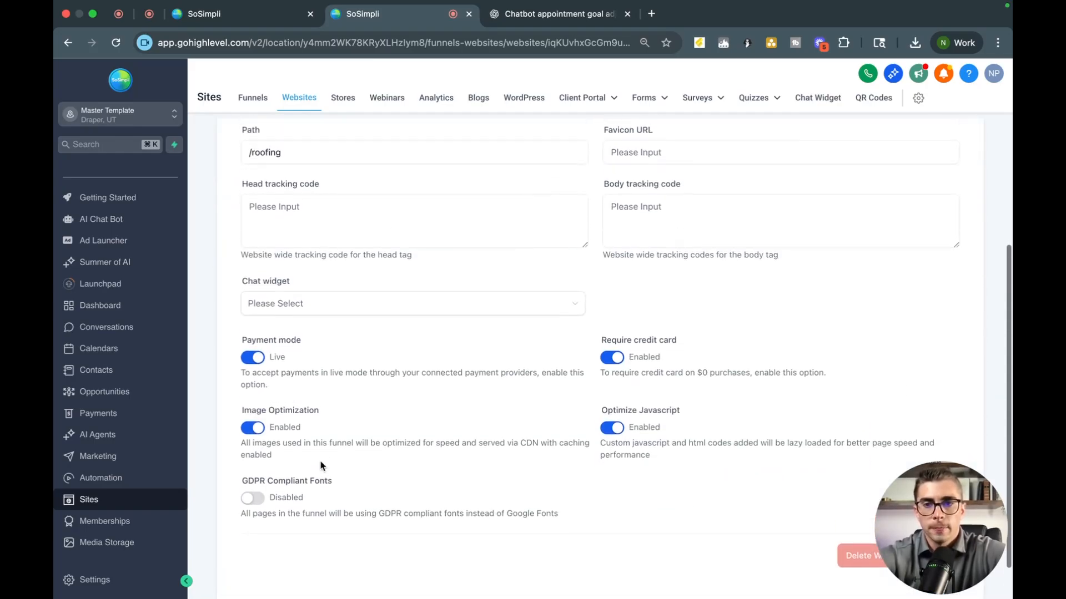
left_click(319, 307)
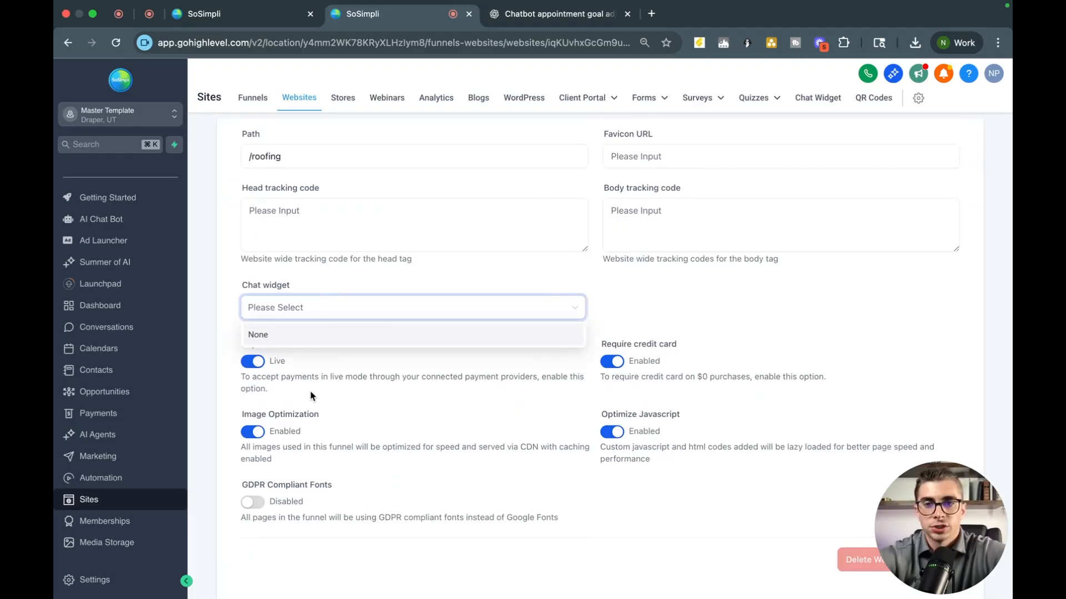
left_click(328, 312)
left_click(349, 281)
left_click(351, 312)
left_click(373, 282)
scroll(373, 282, "up", 3)
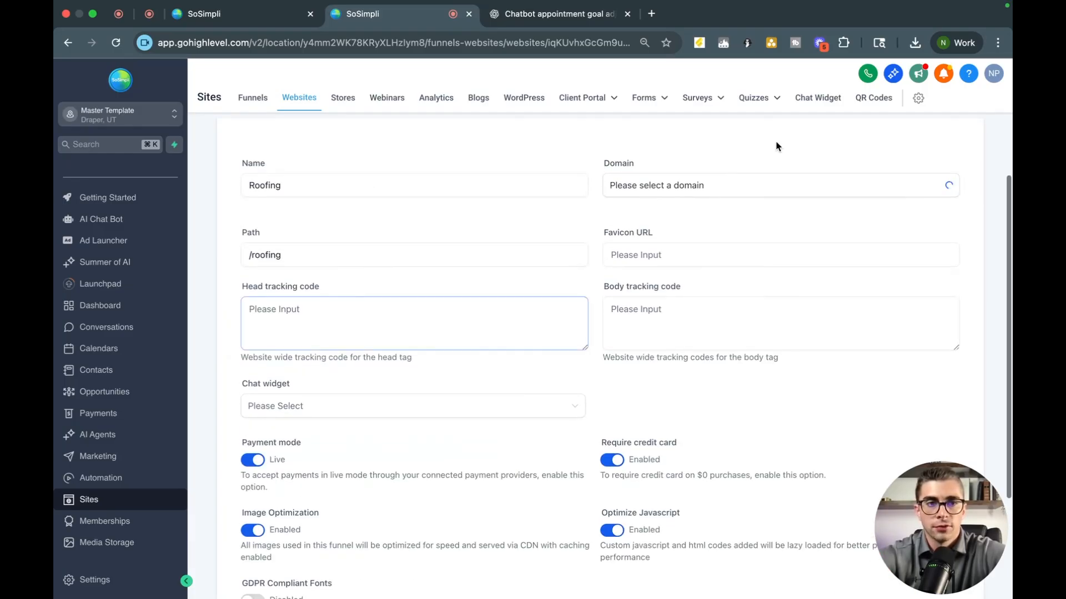
left_click(814, 100)
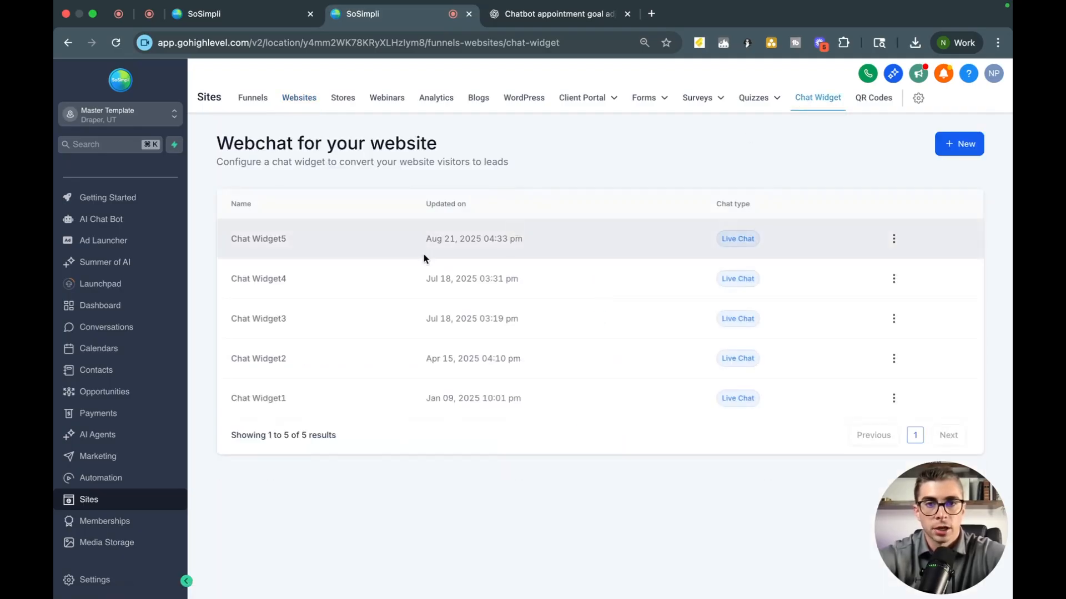
Assign Chat Widget5 to the Roofing website in its settings, save, and preview the Home page
left_click(302, 100)
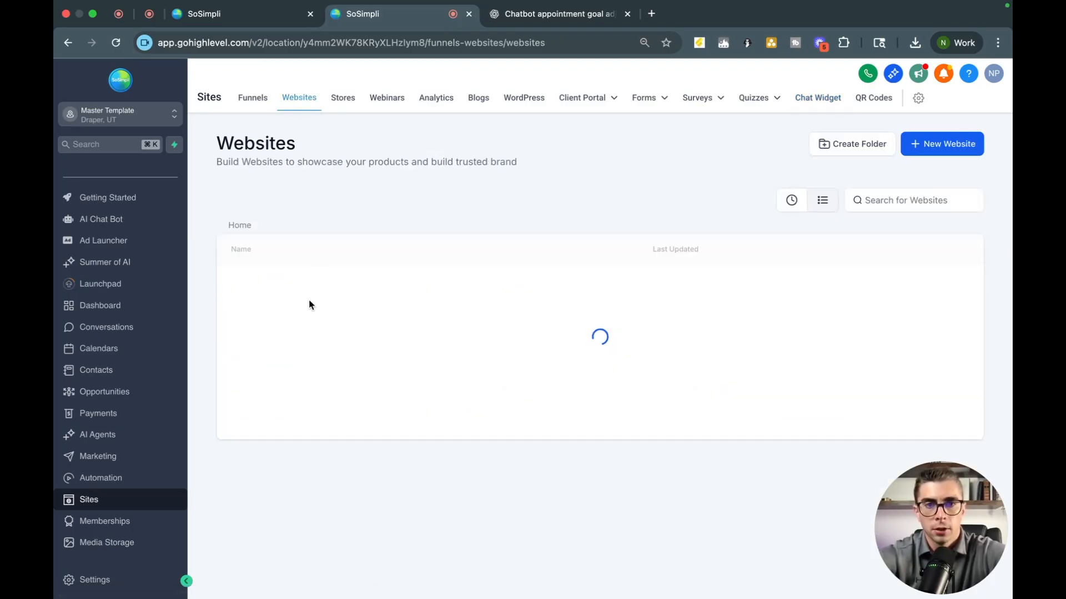
left_click(242, 365)
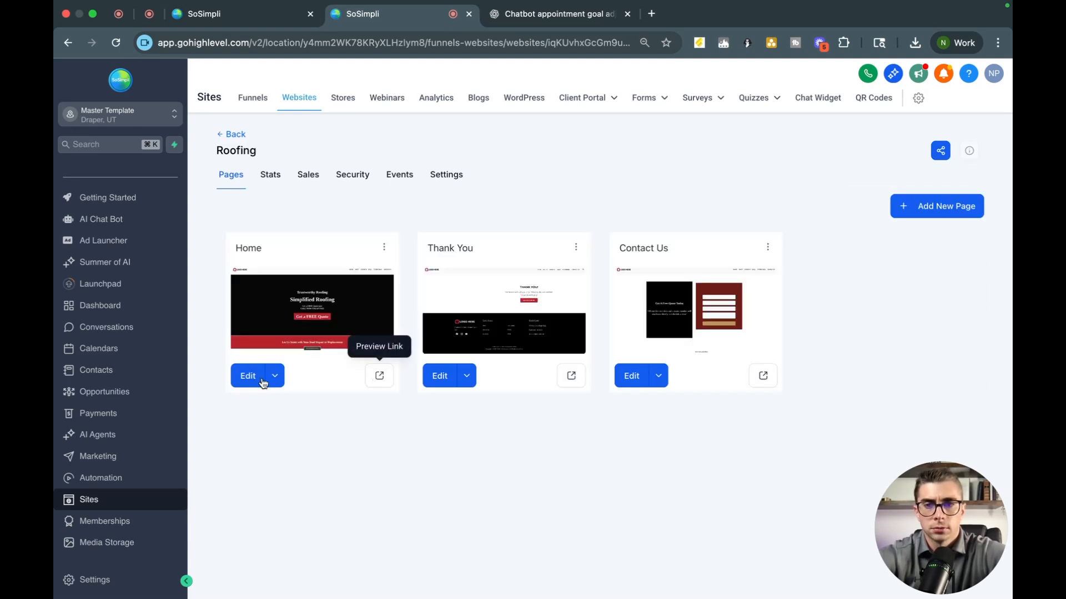
left_click(444, 174)
scroll(318, 317, "down", 2)
left_click(297, 372)
left_click(298, 420)
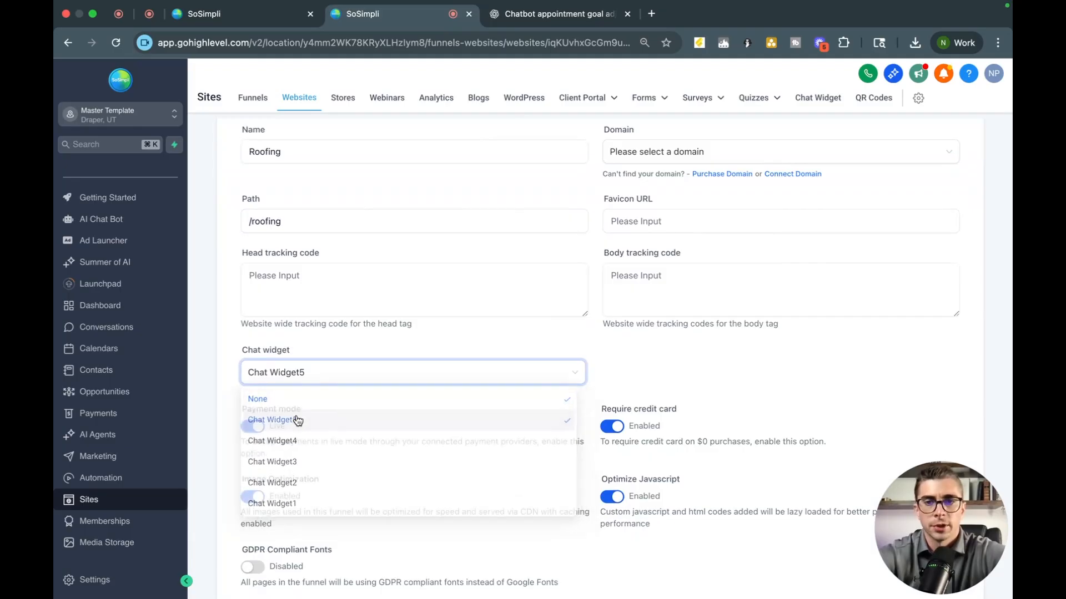
scroll(626, 276, "down", 4)
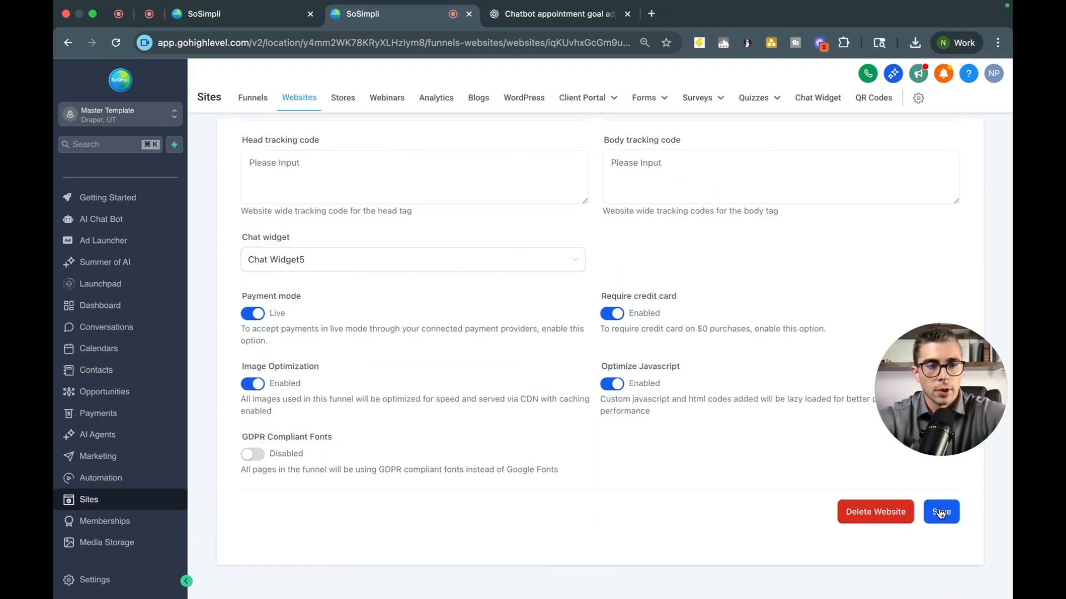
left_click(939, 512)
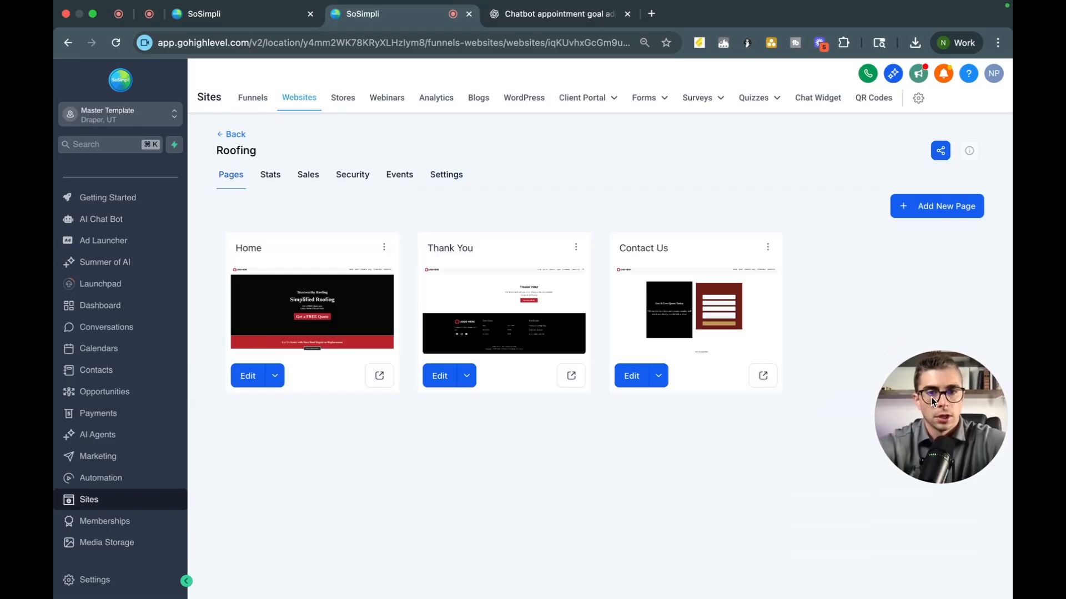
left_click(379, 376)
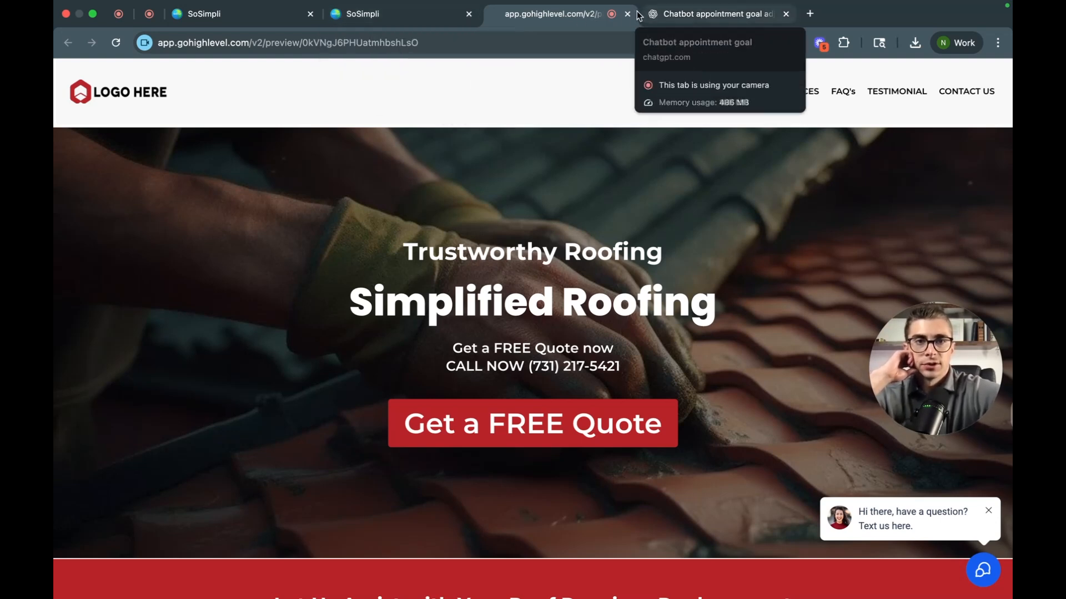
left_click(400, 13)
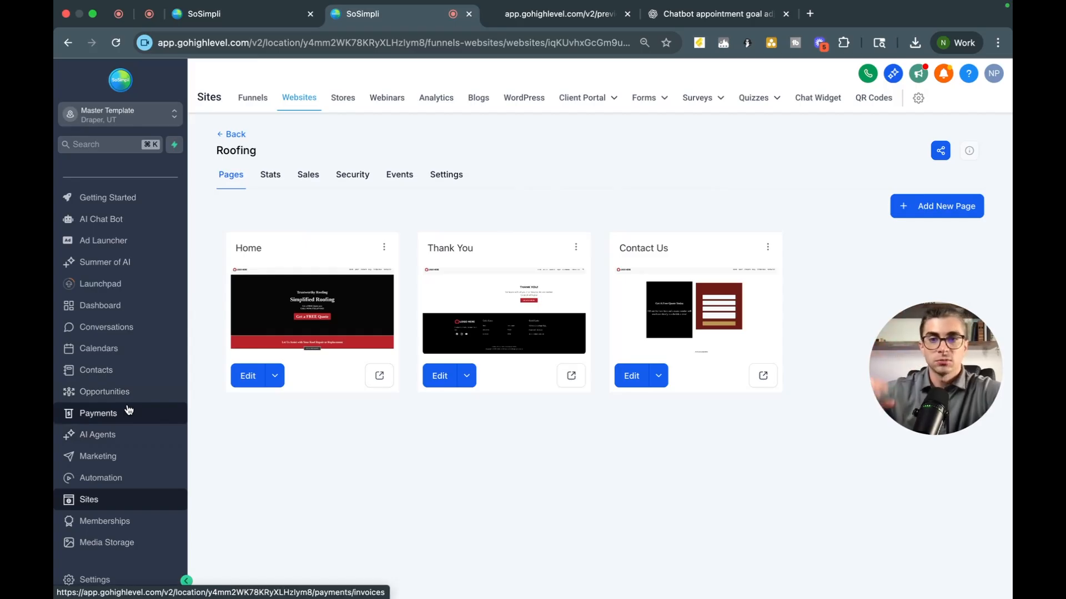
Open the automation workflow list and create a new workflow from scratch
left_click(92, 484)
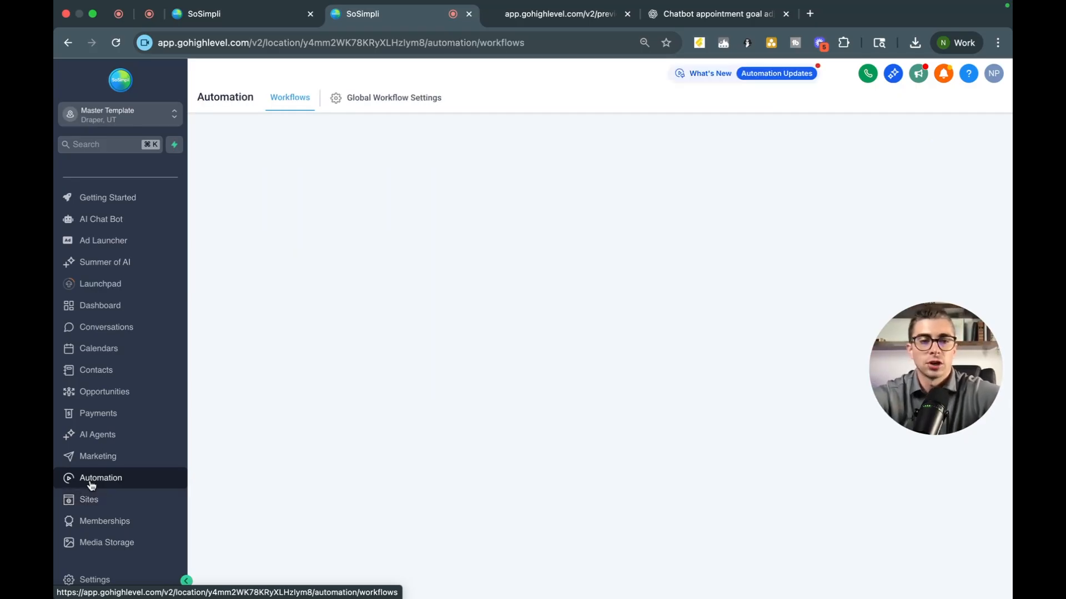
left_click_drag(937, 359, 940, 431)
left_click(944, 148)
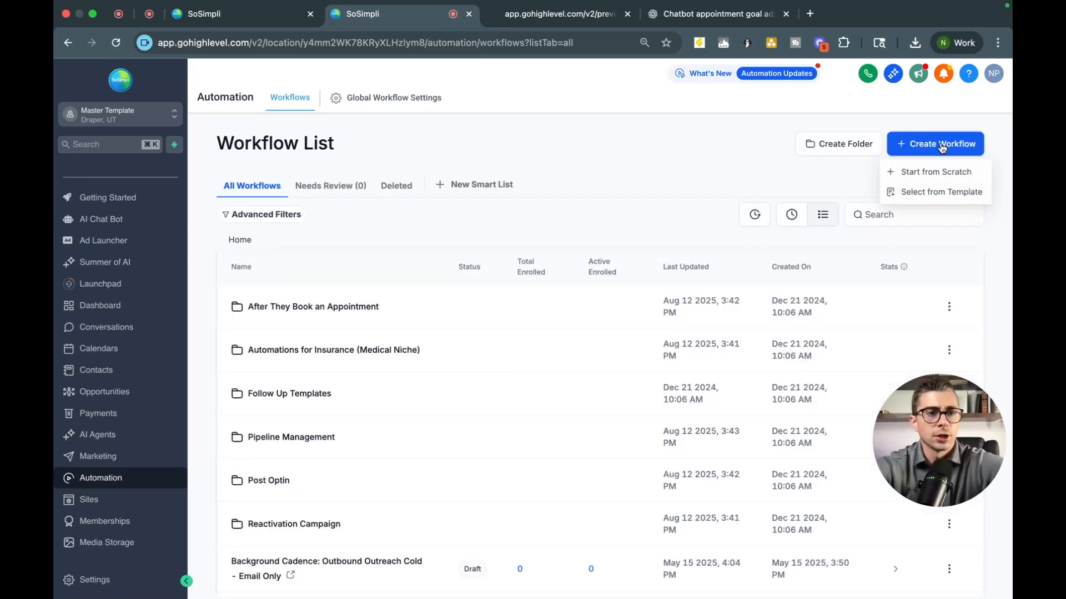
left_click(929, 174)
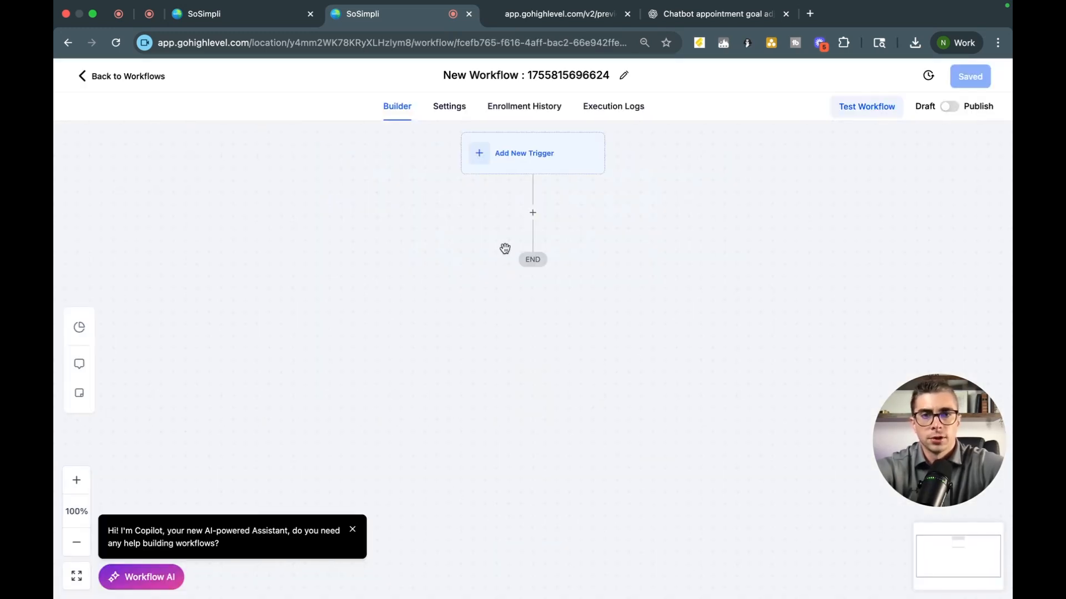
Search the workflow triggers for form and choose the Form Submitted trigger
left_click(521, 158)
left_click(730, 205)
type("form")
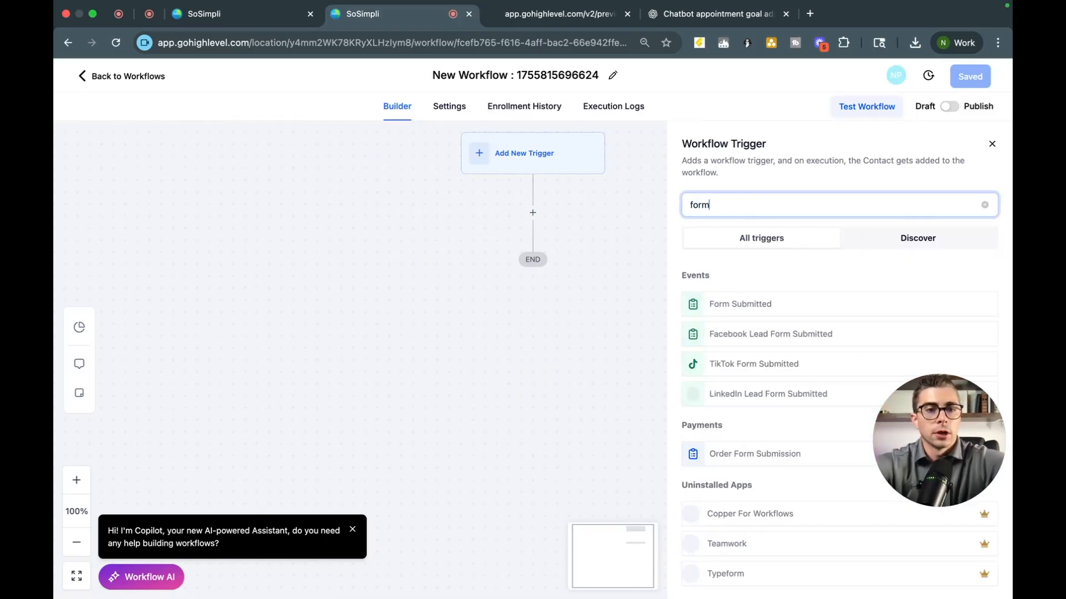
double_click(745, 319)
left_click(744, 308)
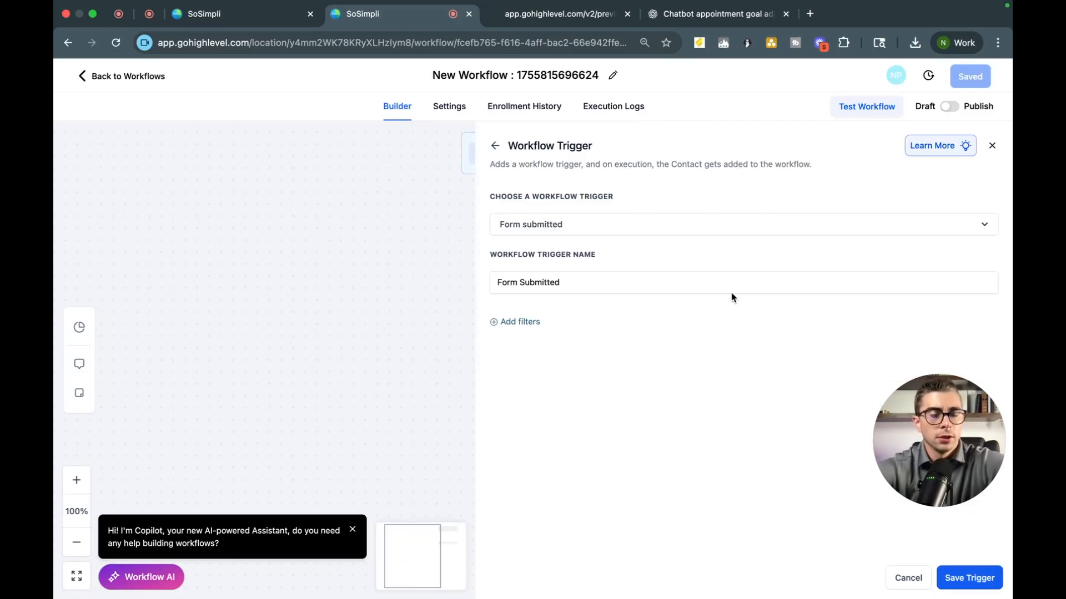
Filter the trigger to Form is Roofing Form 2 and save the trigger
left_click(506, 322)
left_click(542, 338)
left_click(574, 423)
left_click(805, 340)
left_click(794, 365)
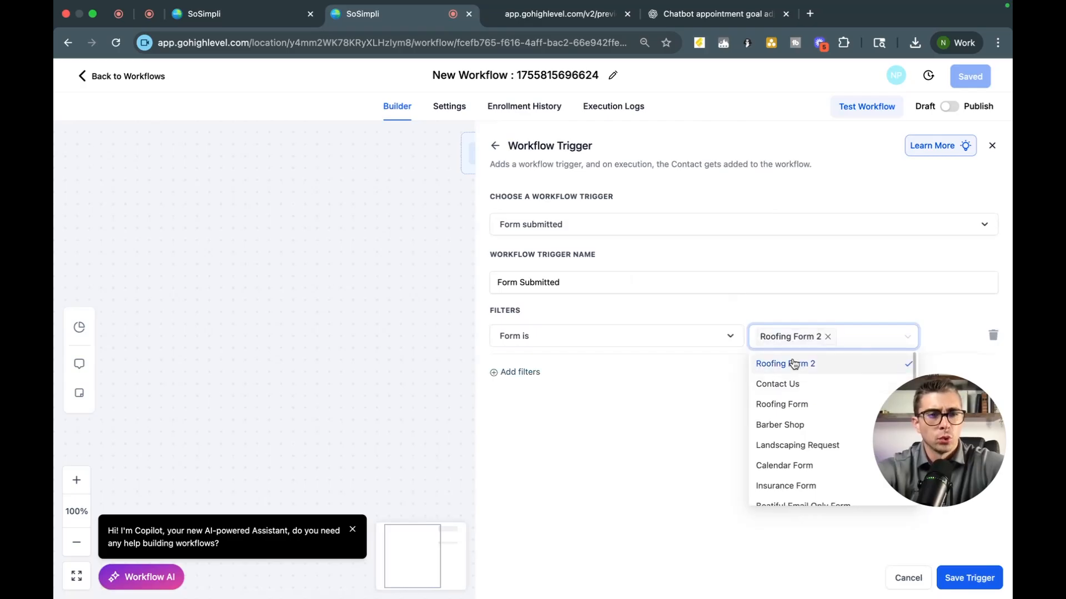
left_click(665, 427)
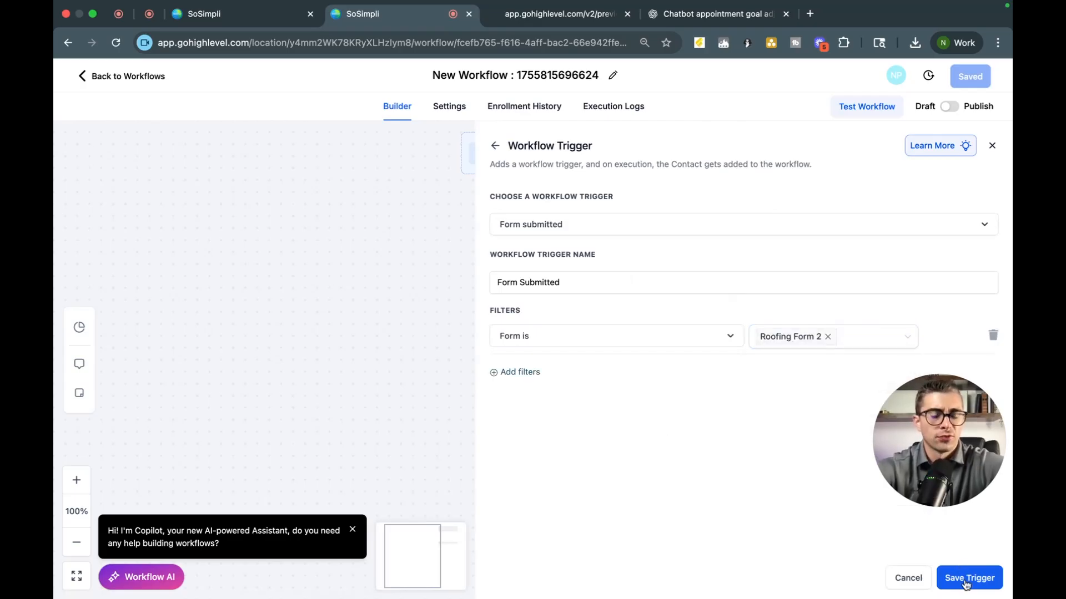
left_click(966, 581)
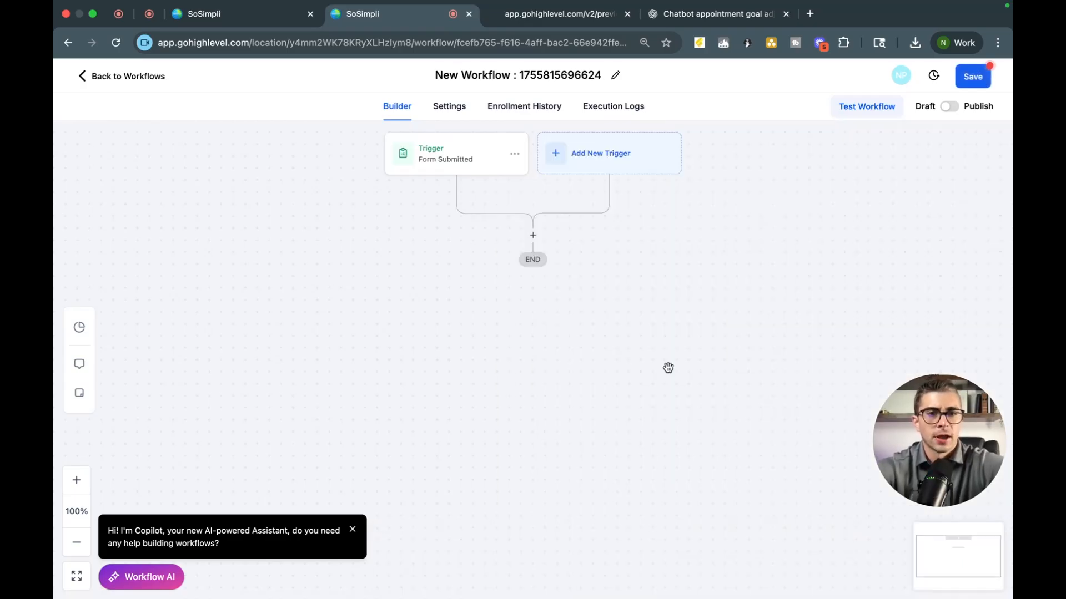
Add a Send SMS action after the trigger and begin its message with "Hi" followed by the contact's first-name placeholder
left_click(533, 237)
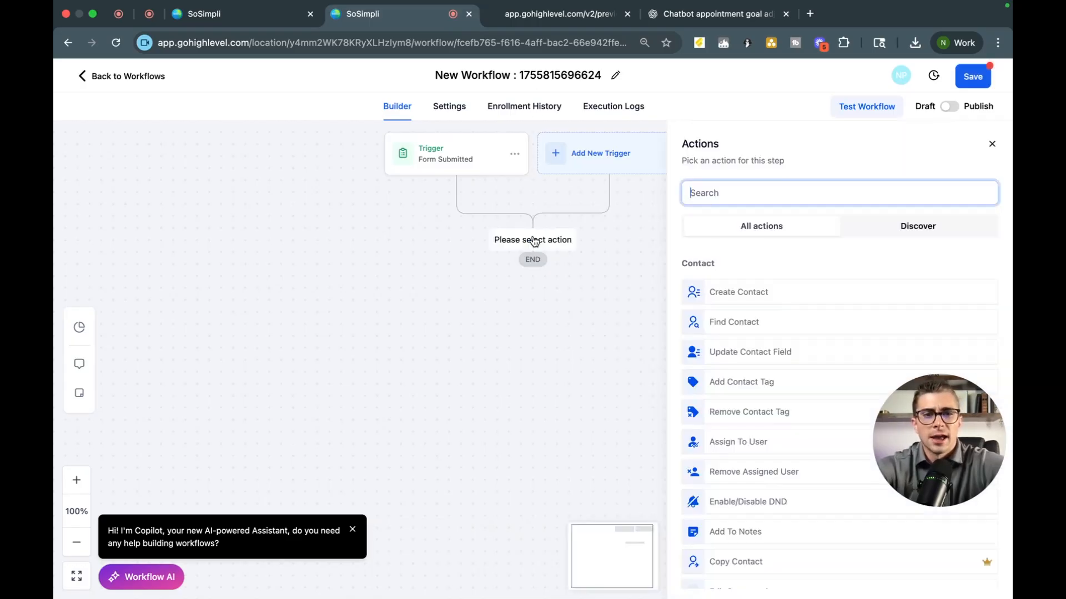
type("sms")
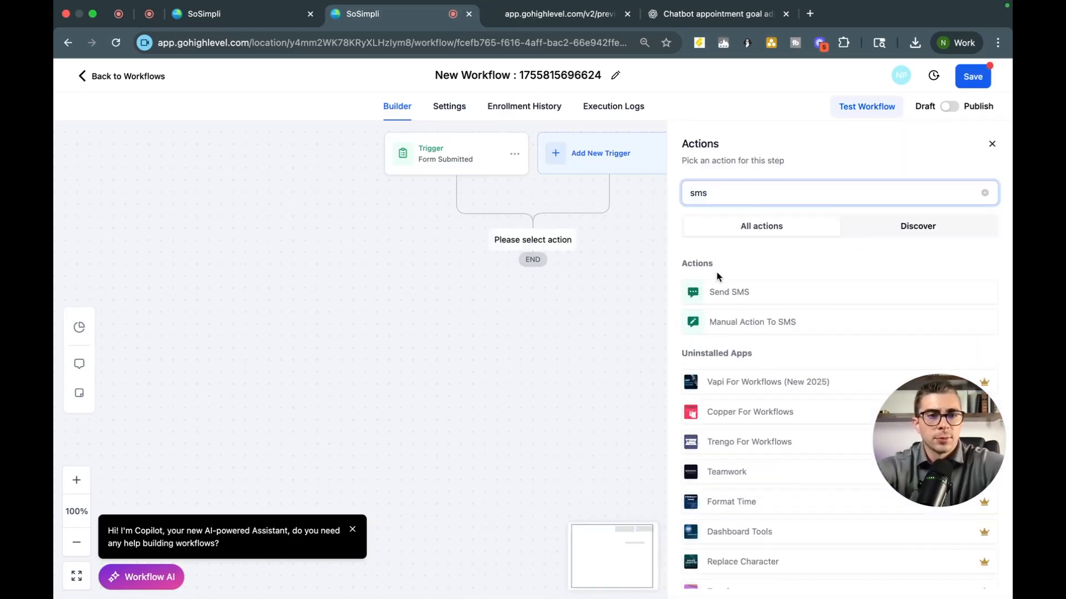
left_click(730, 294)
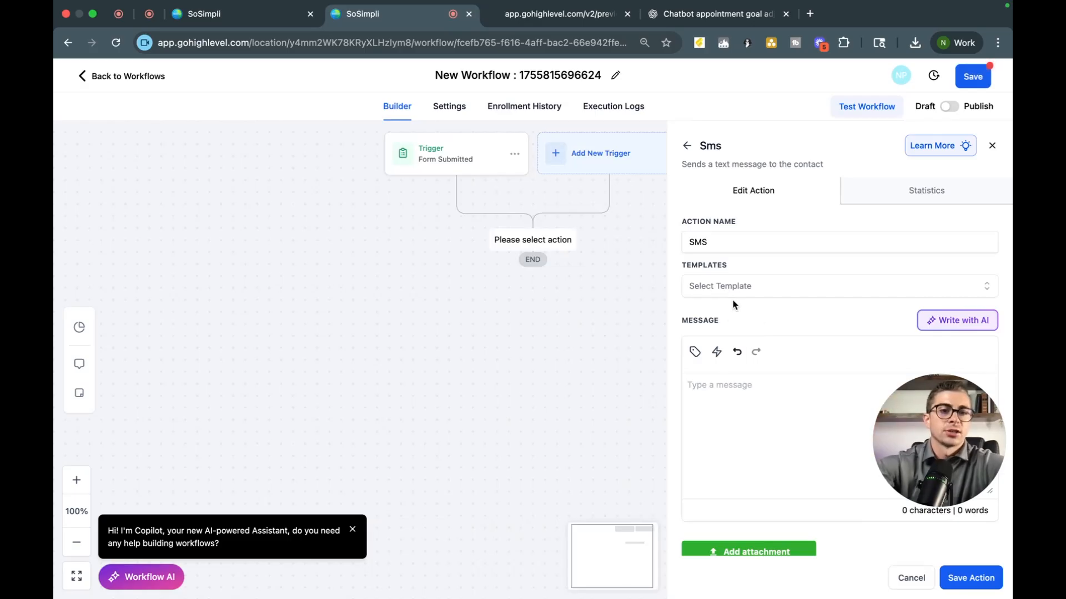
left_click_drag(959, 452, 944, 304)
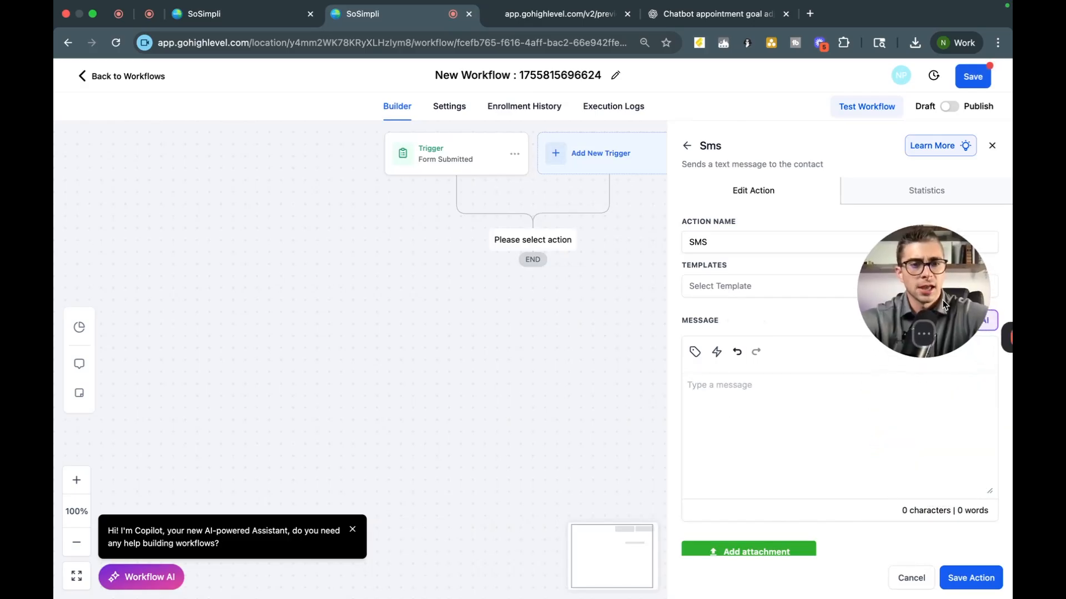
type("Hi")
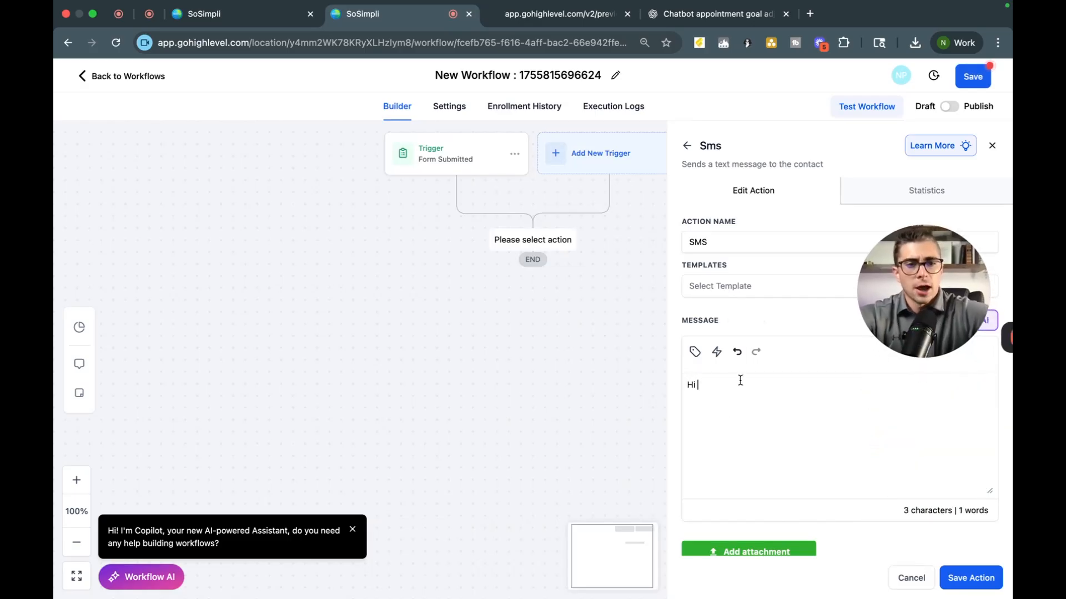
left_click(694, 351)
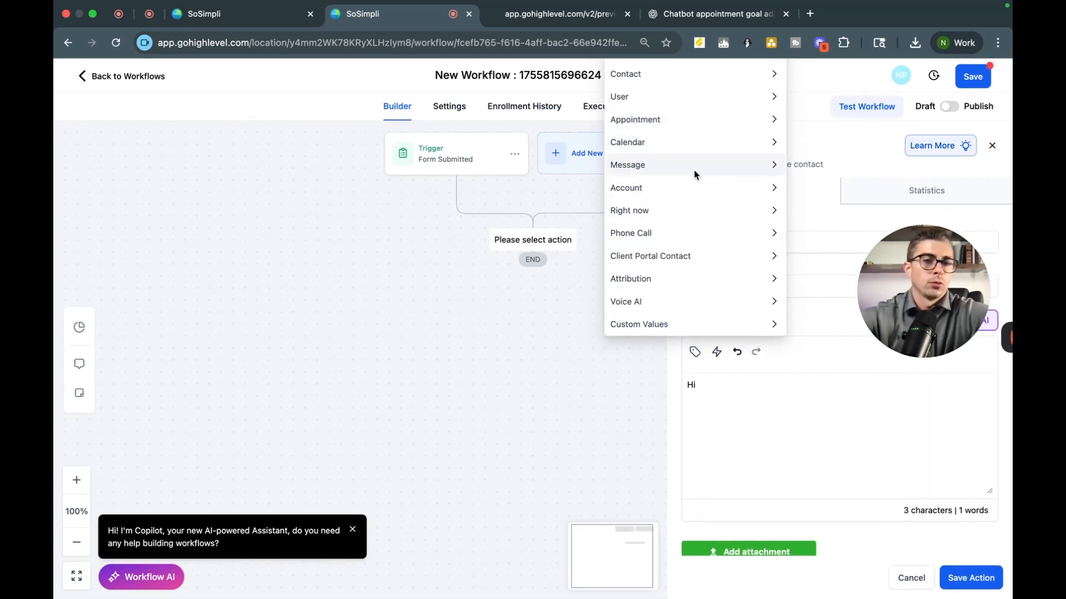
left_click(669, 77)
left_click(647, 114)
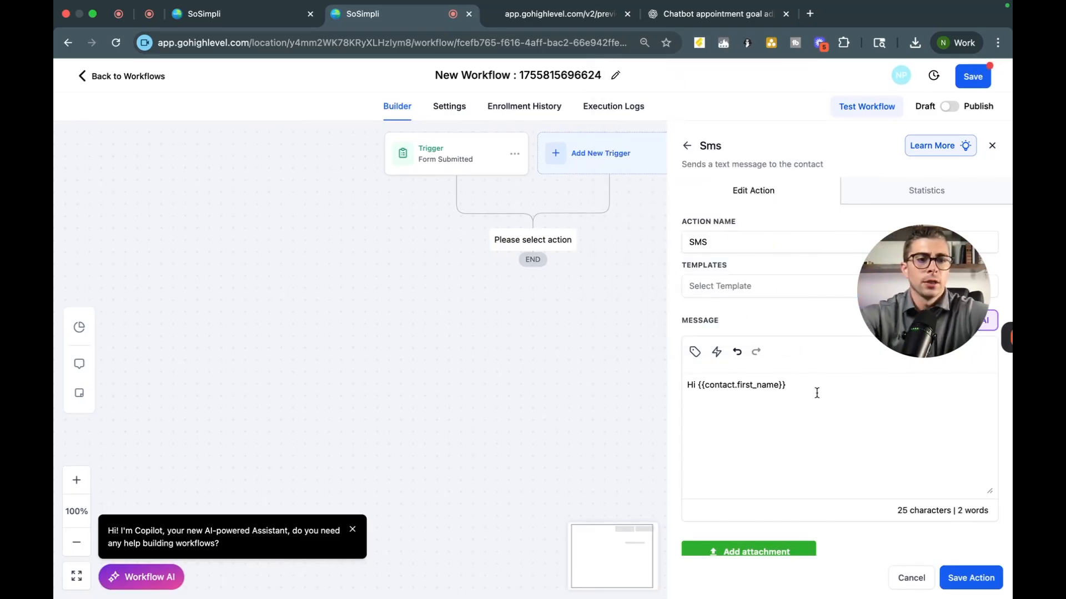
Complete the SMS with thanks for interest in a free roofing estimate and a promise of a reminder text the day before the appointment, and save it
type(", thank you so m")
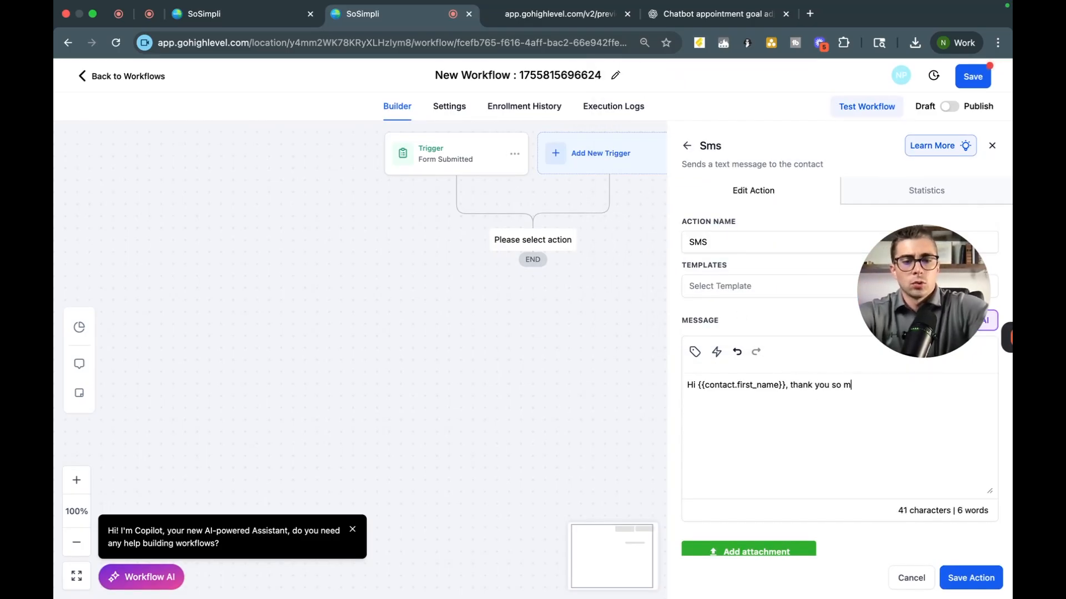
type("uch for you interest in getting a")
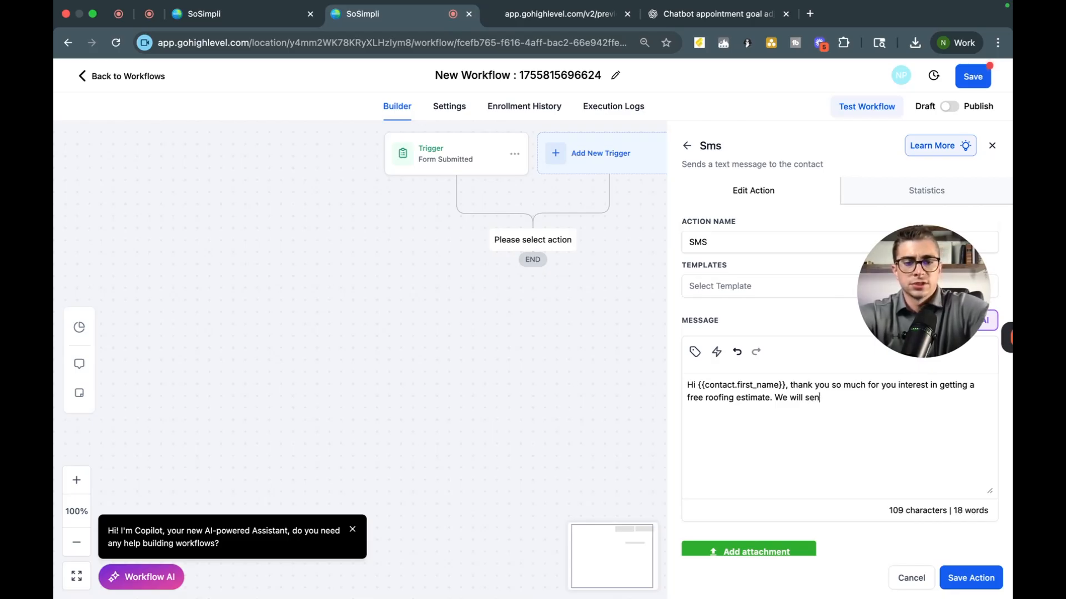
type("a reminder text the day be")
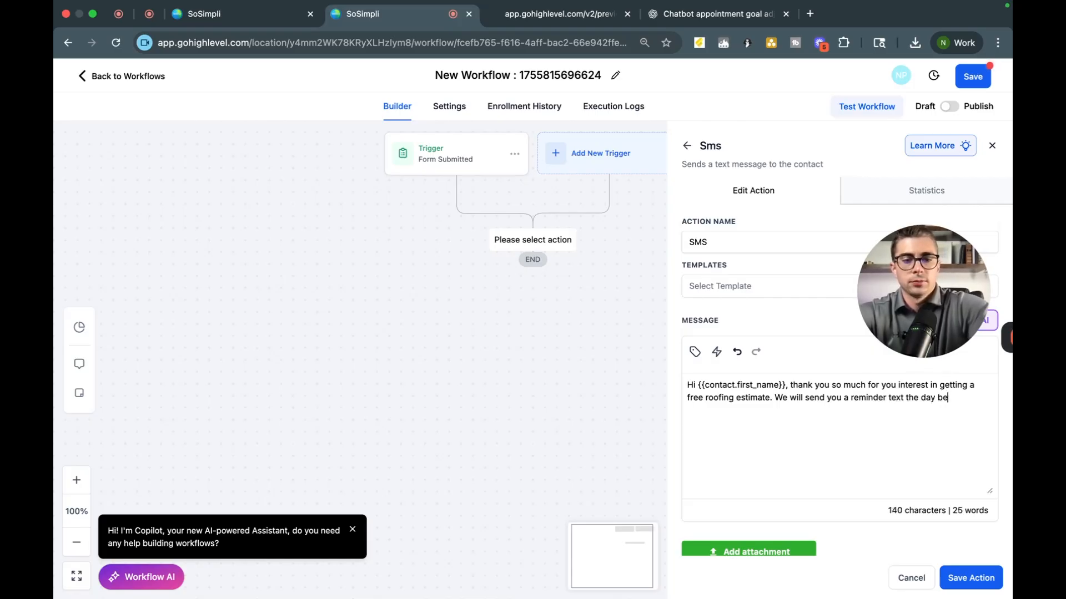
type(" appointment.")
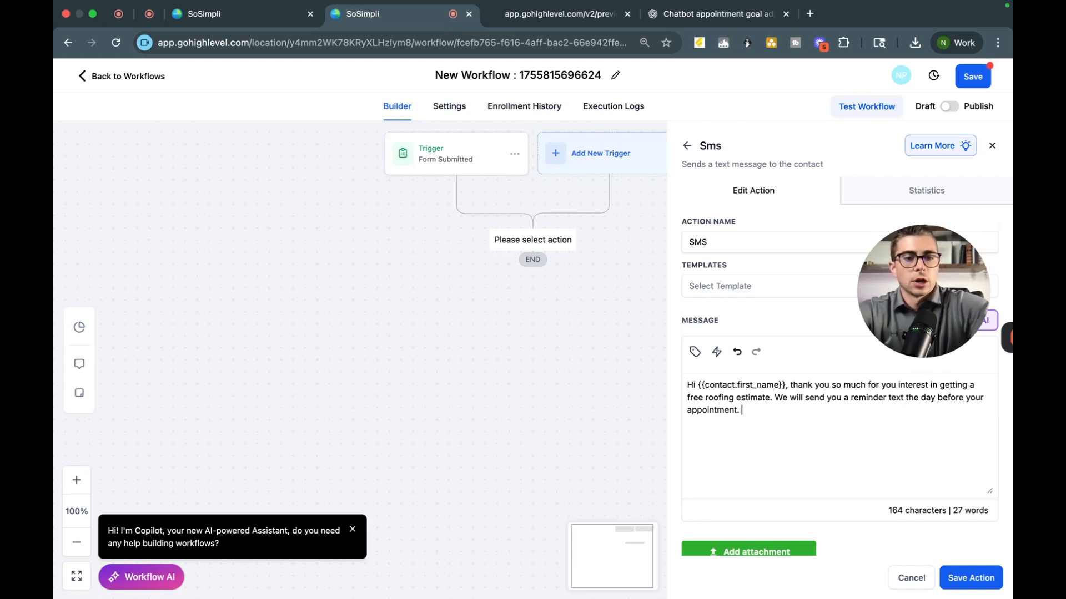
left_click(981, 579)
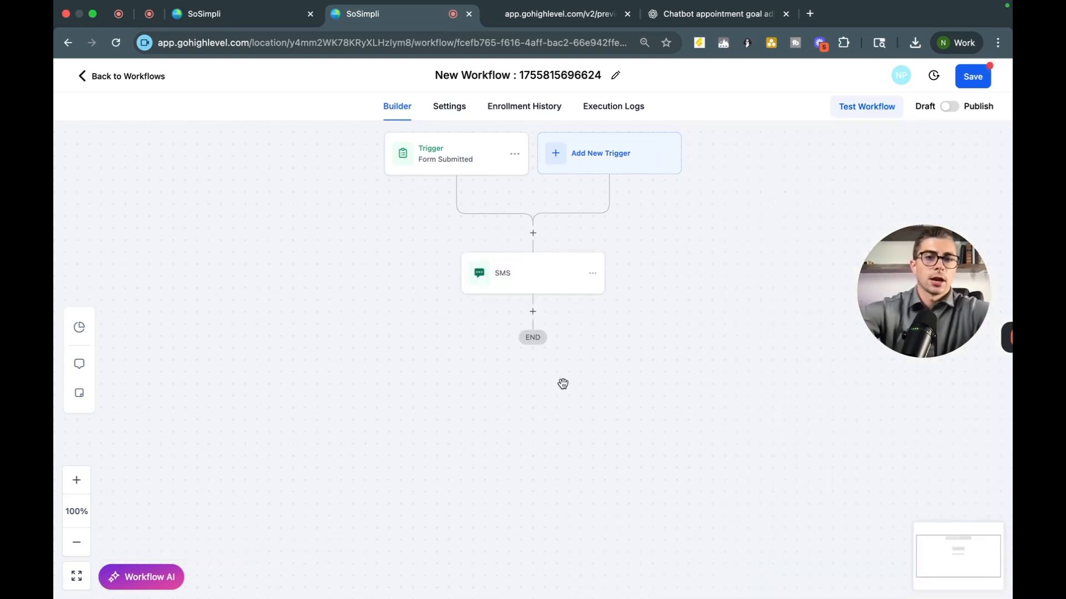
left_click(532, 312)
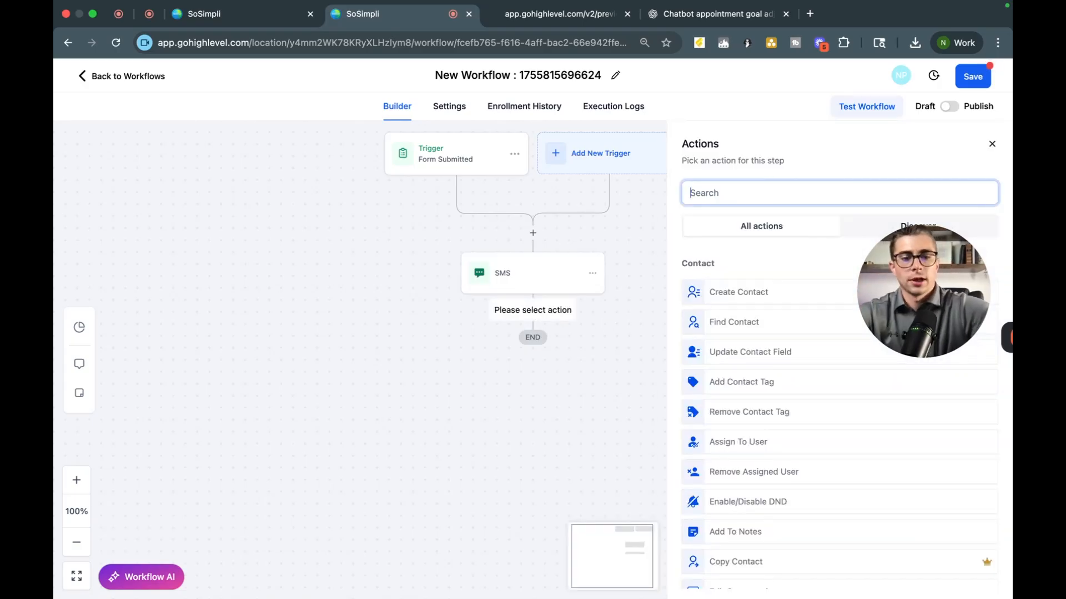
type("appo")
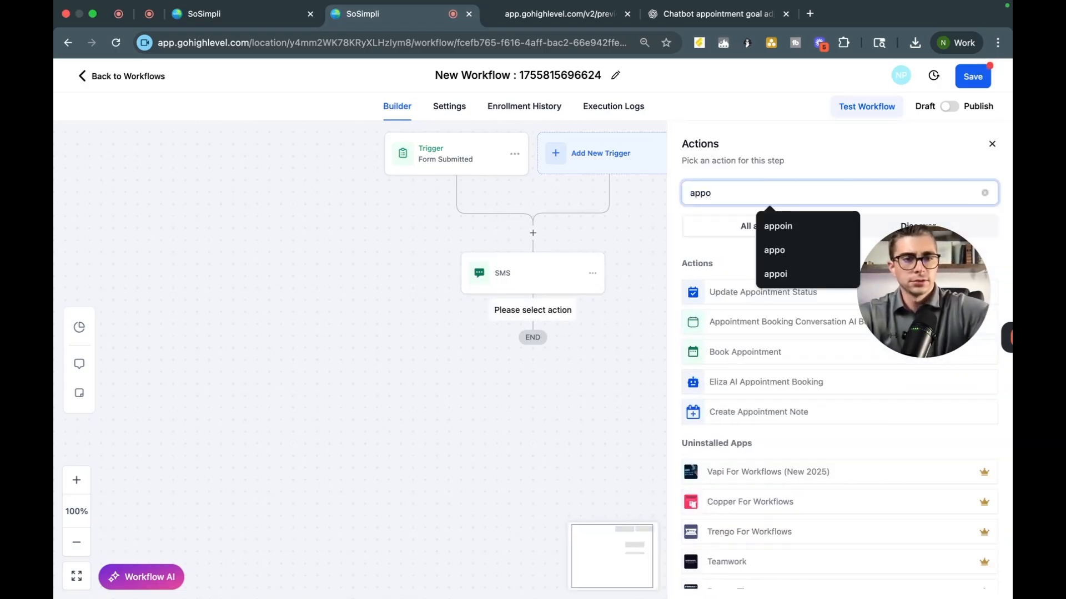
left_click_drag(922, 297, 913, 220)
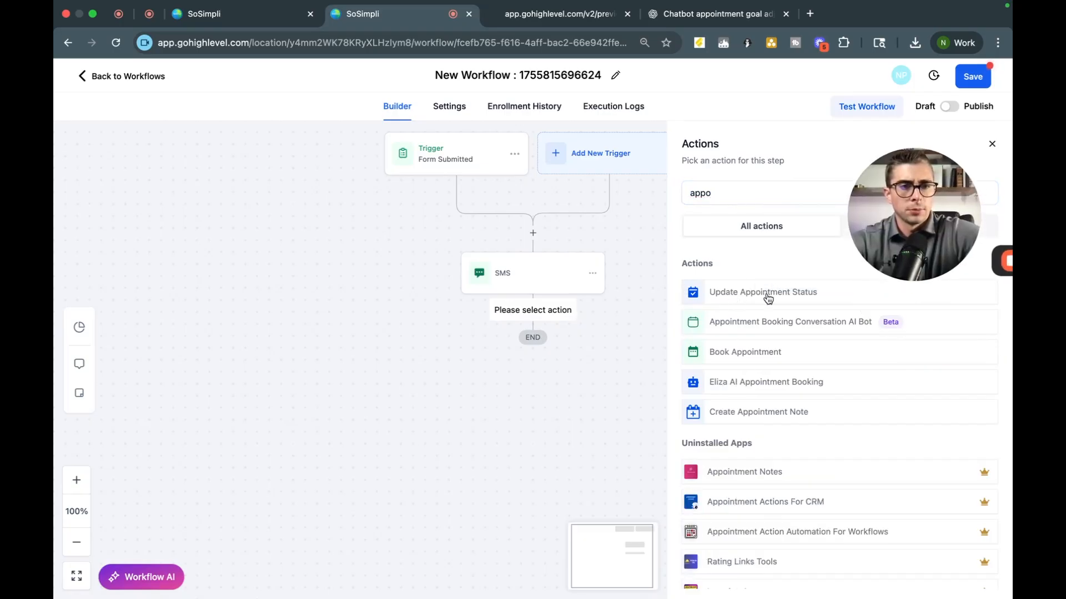
left_click_drag(927, 215, 930, 338)
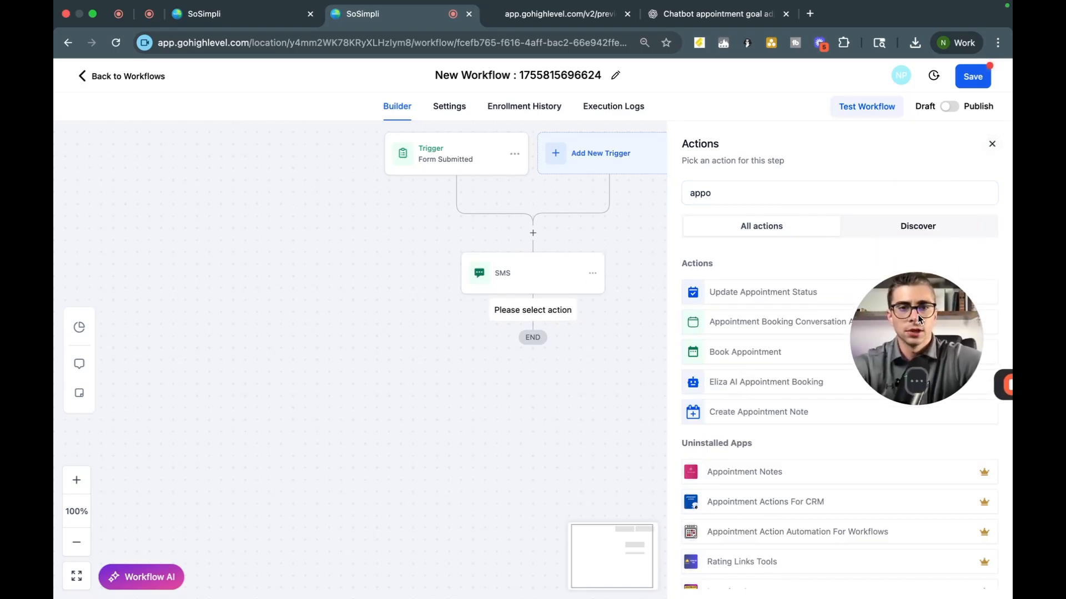
left_click_drag(918, 320, 916, 237)
left_click(991, 144)
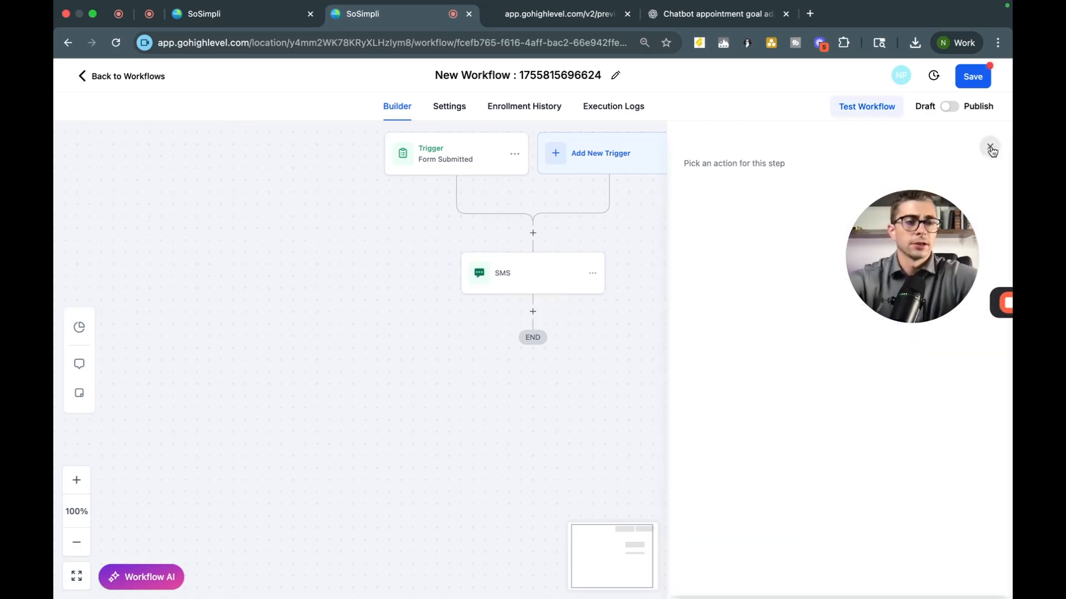
In the SMS action's message, replace the reminder-text sentence with "Please see this booking link to schedule a time."
left_click(523, 279)
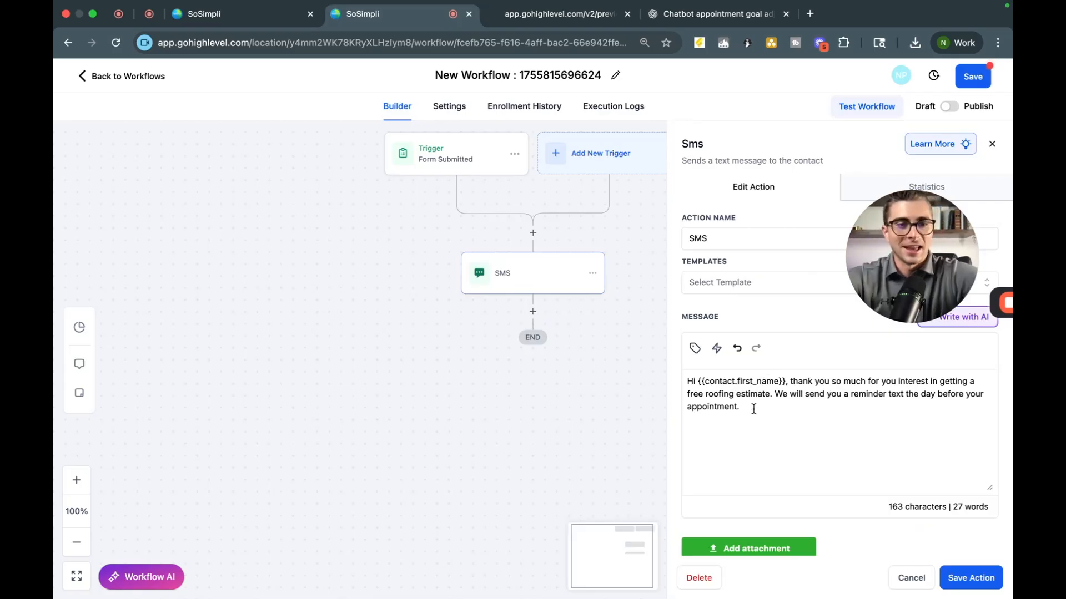
left_click_drag(780, 404, 775, 394)
key("BackSpace")
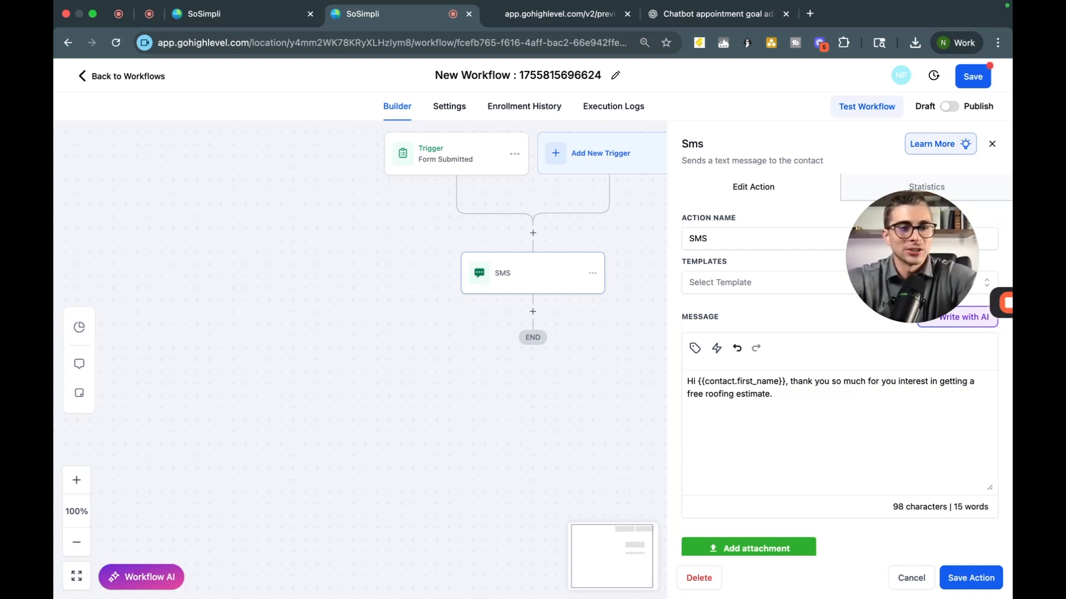
type("A te")
key("BackSpace")
key("BackSpace")
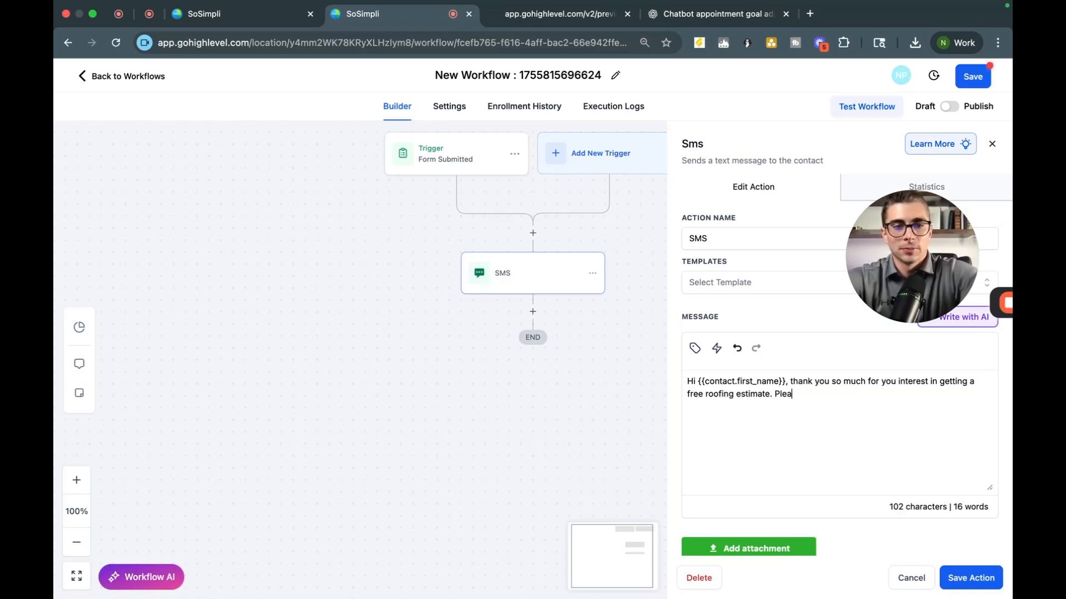
type("see this book")
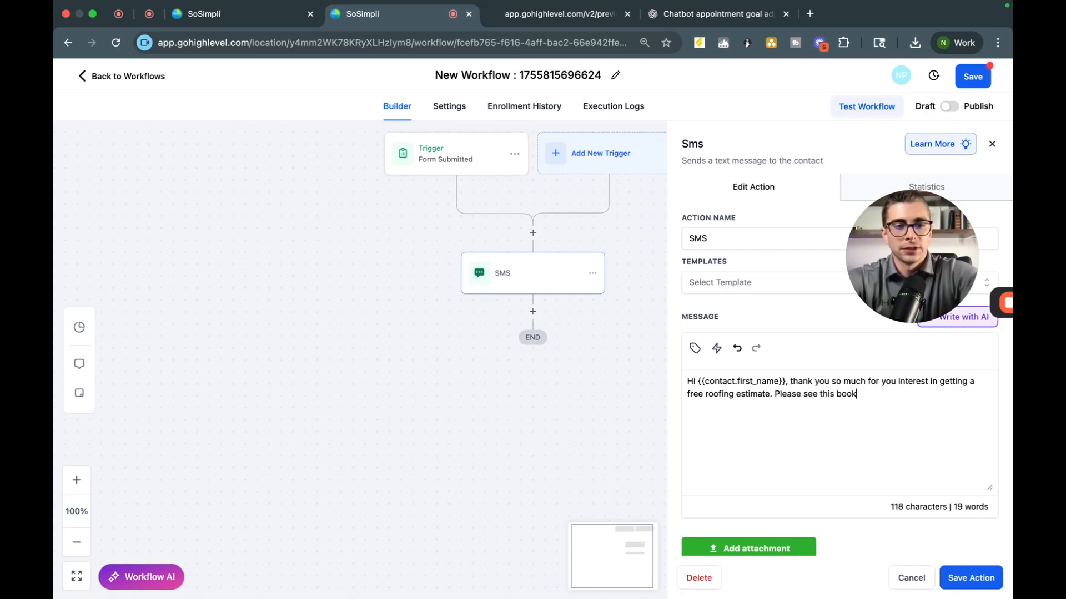
type("ing link to ")
type("b")
key("BackSpace")
key("BackSpace")
Add a closing paragraph: "If you are unable to schedule with the link, a team member will reach out shortly to help you!"
type("sc")
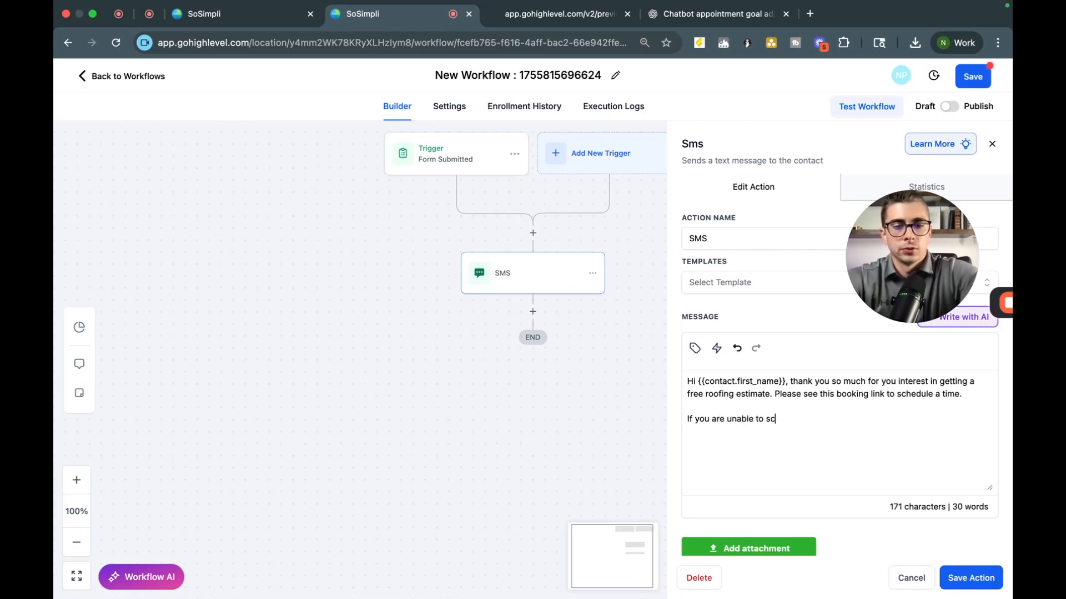
type("with the link, a team member will reach")
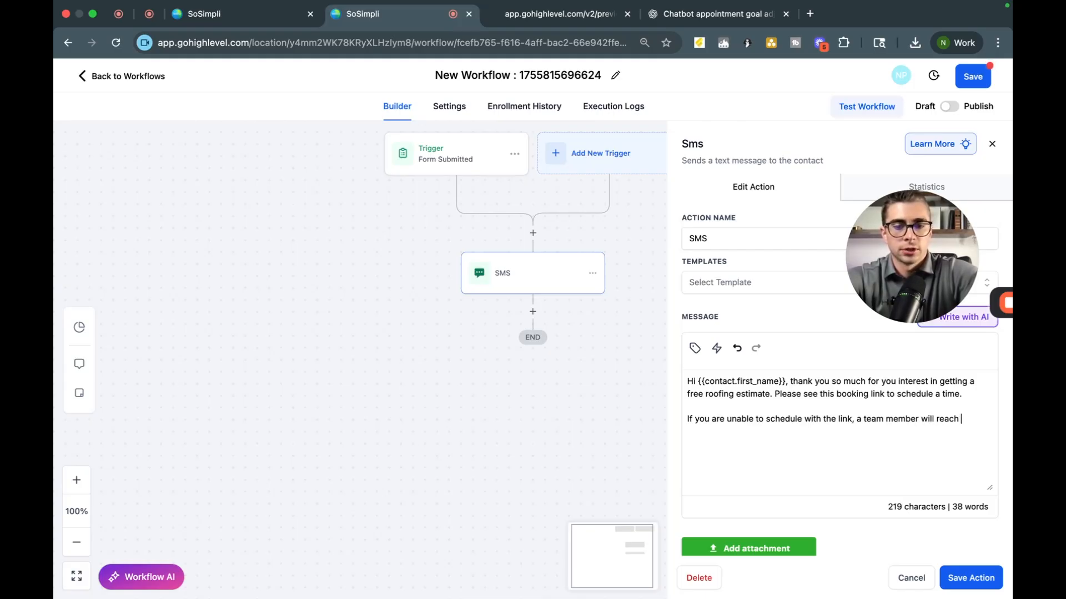
type("y to help you!")
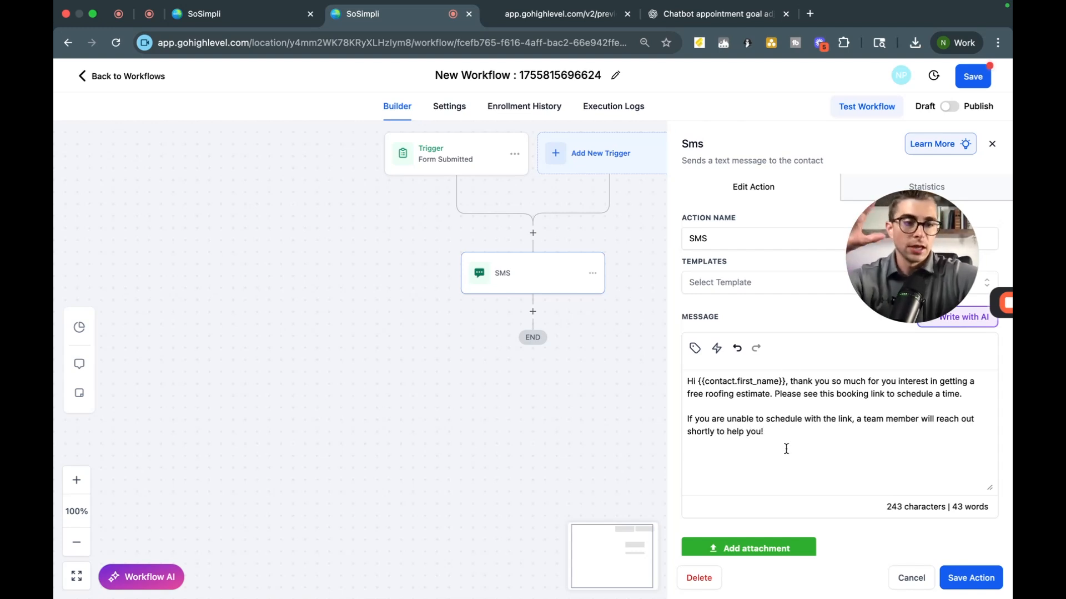
Open the calendar settings in the other SoSimpli browser tab and copy the scheduling link of the Roofing test calendar
left_click(189, 17)
left_click(80, 176)
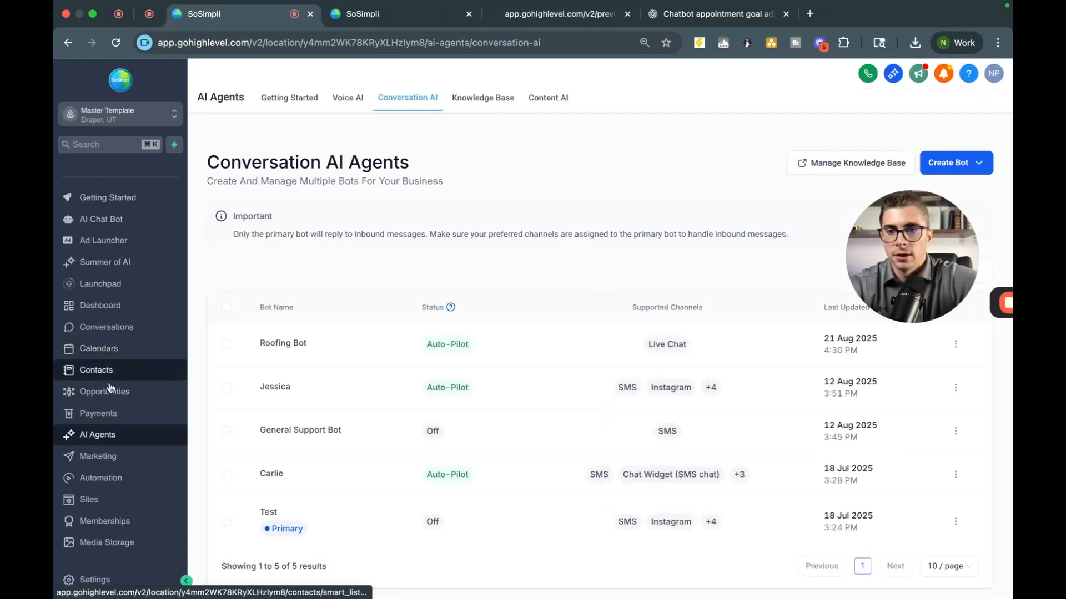
left_click(102, 348)
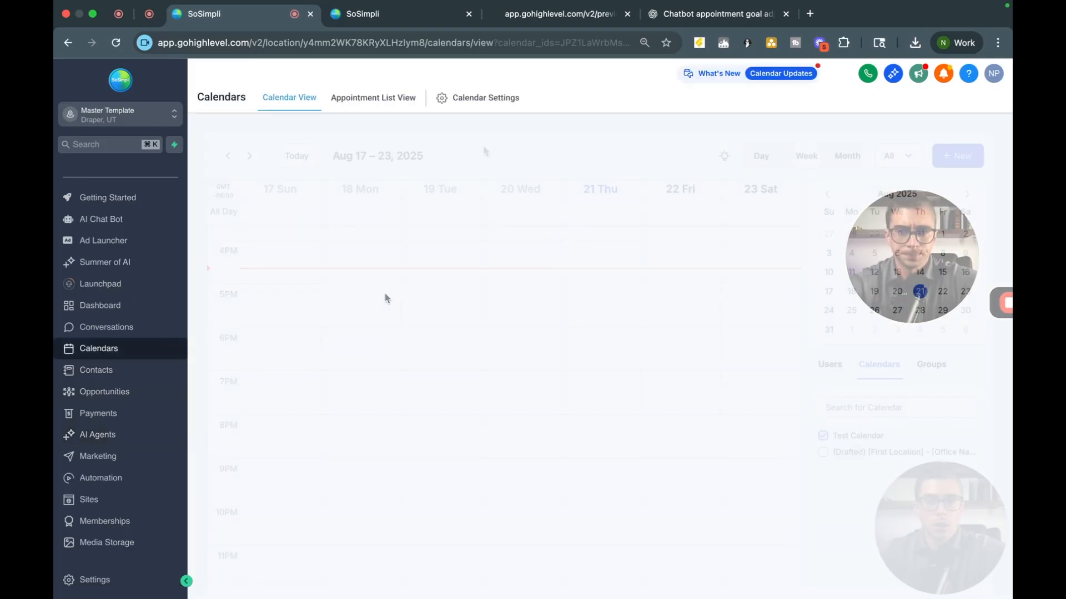
left_click(473, 100)
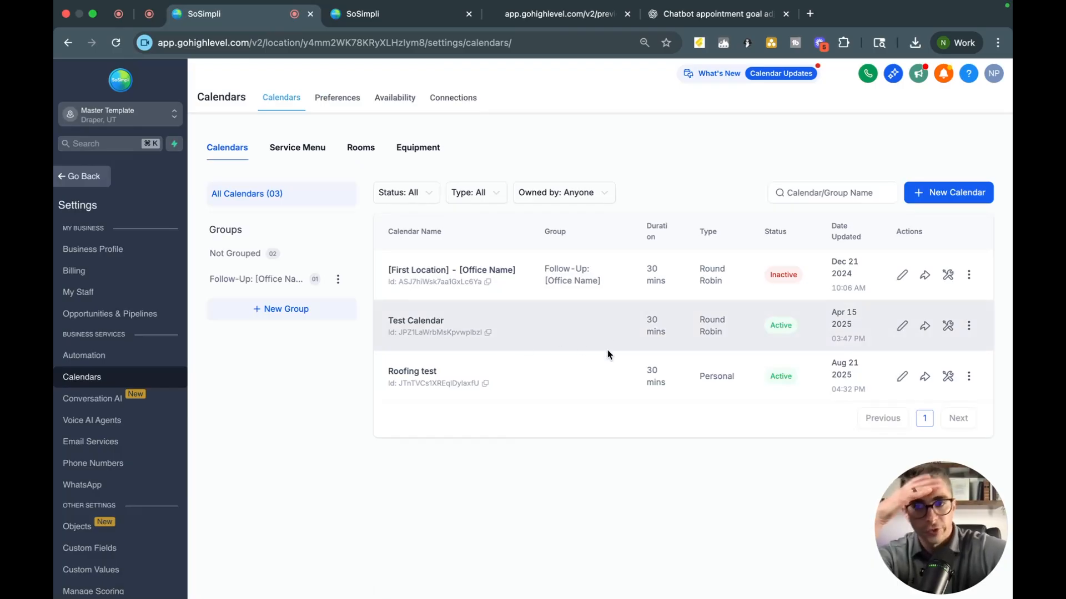
left_click(925, 379)
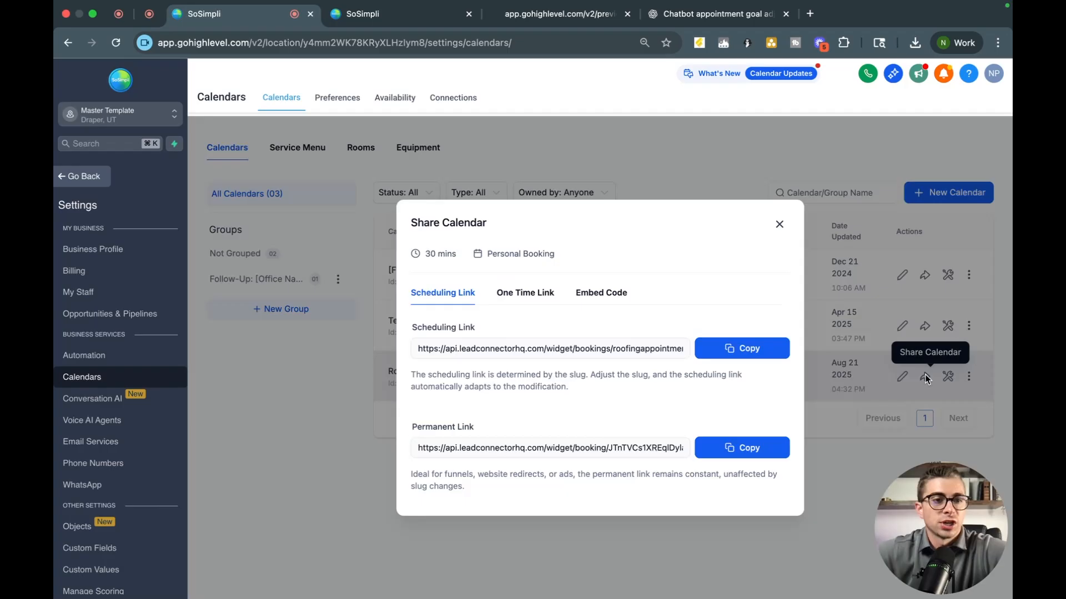
left_click(727, 356)
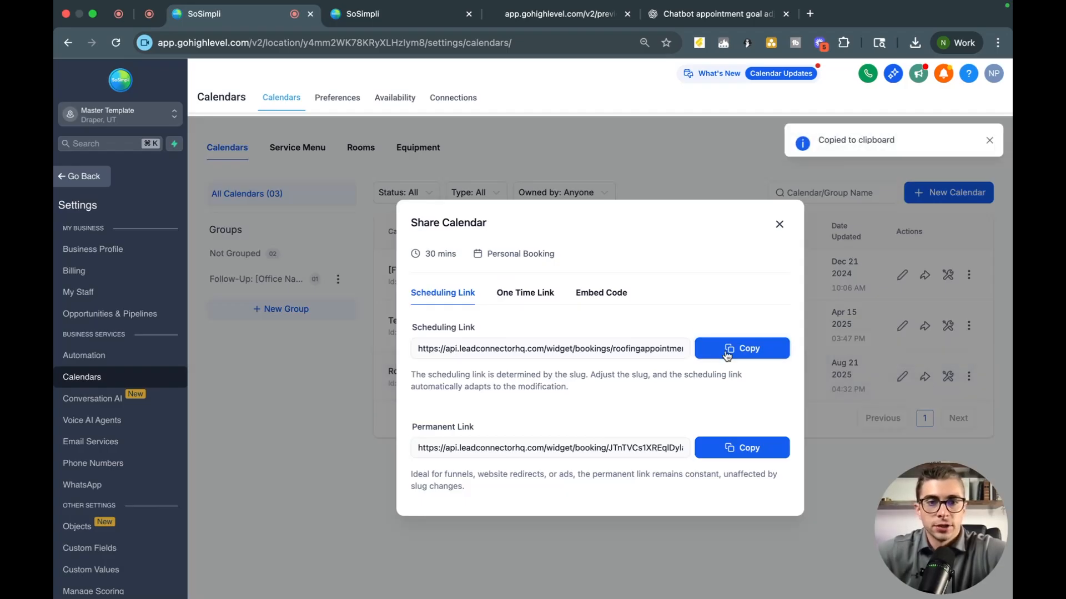
Back in the workflow, paste the scheduling link as its own paragraph between the SMS message's two paragraphs and save the action
left_click(361, 15)
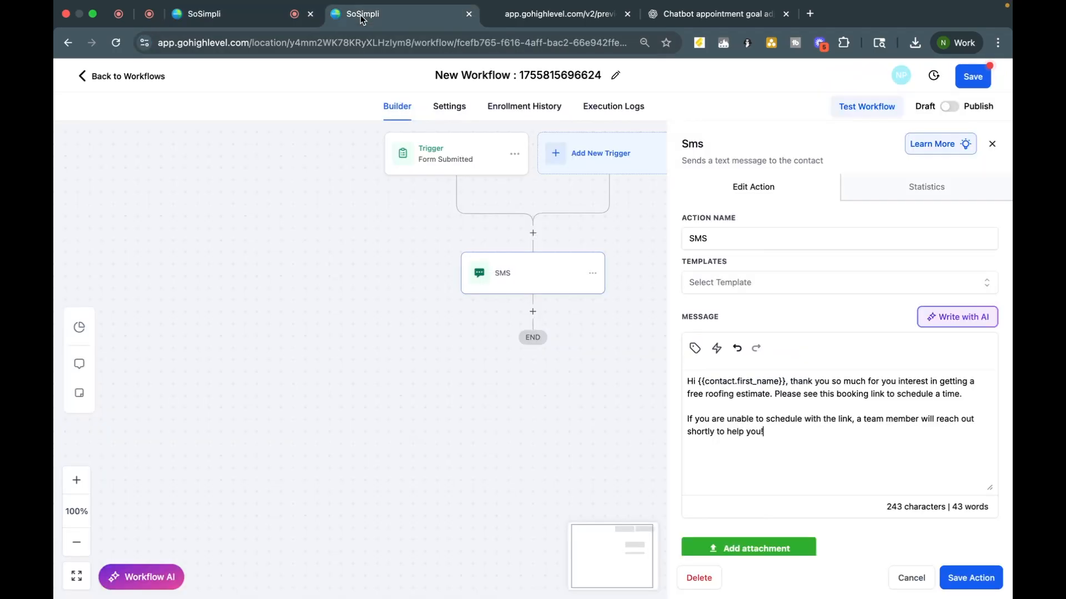
left_click(965, 397)
key("Return")
key("Return")
key("super+v")
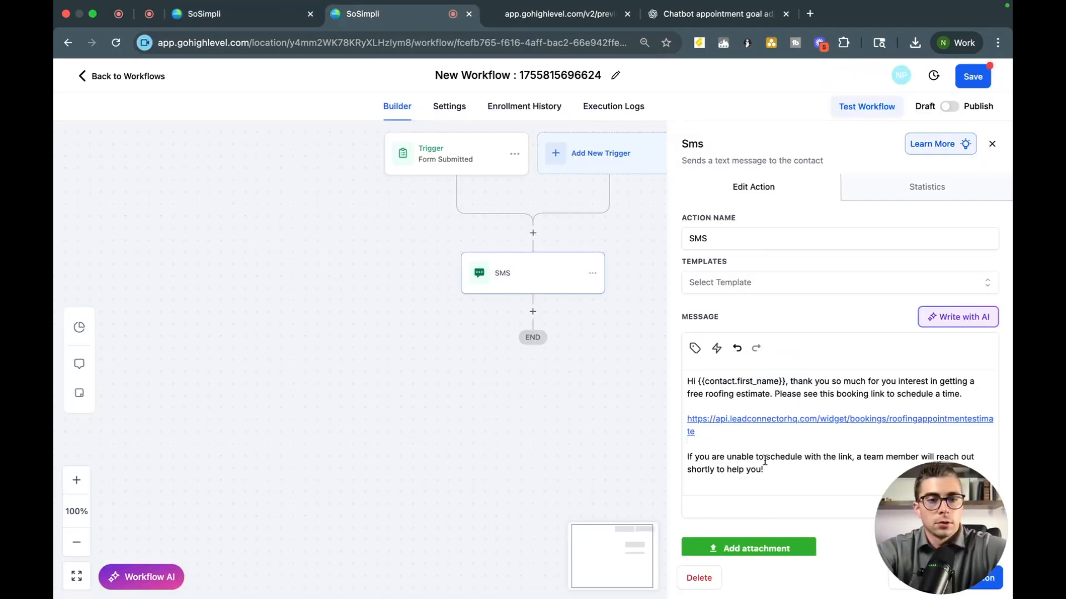
left_click_drag(944, 545, 928, 439)
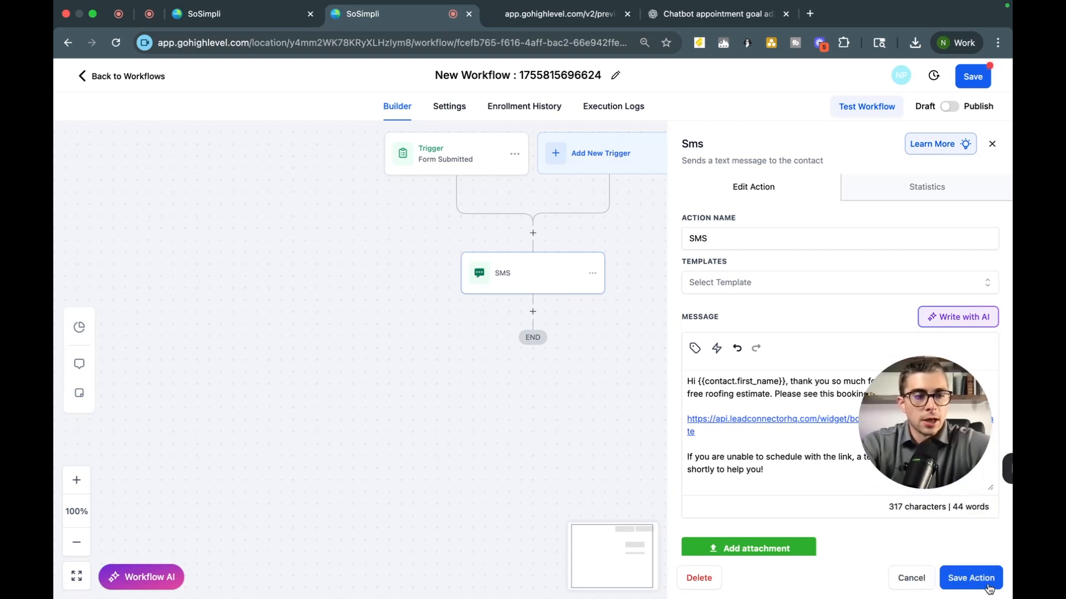
left_click(961, 582)
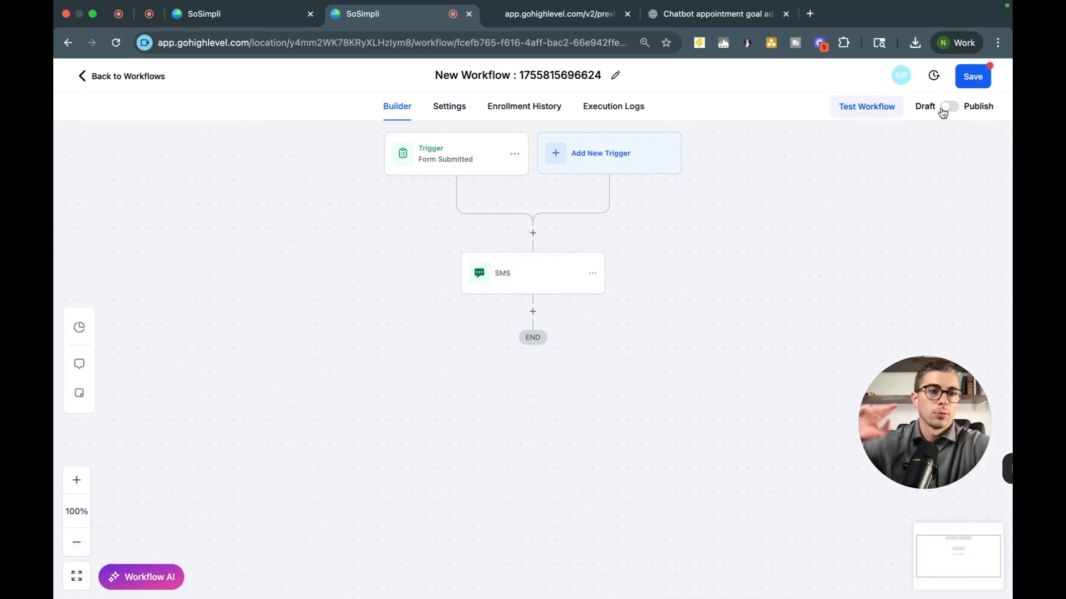
Save the workflow and return to the workflow list
left_click(973, 78)
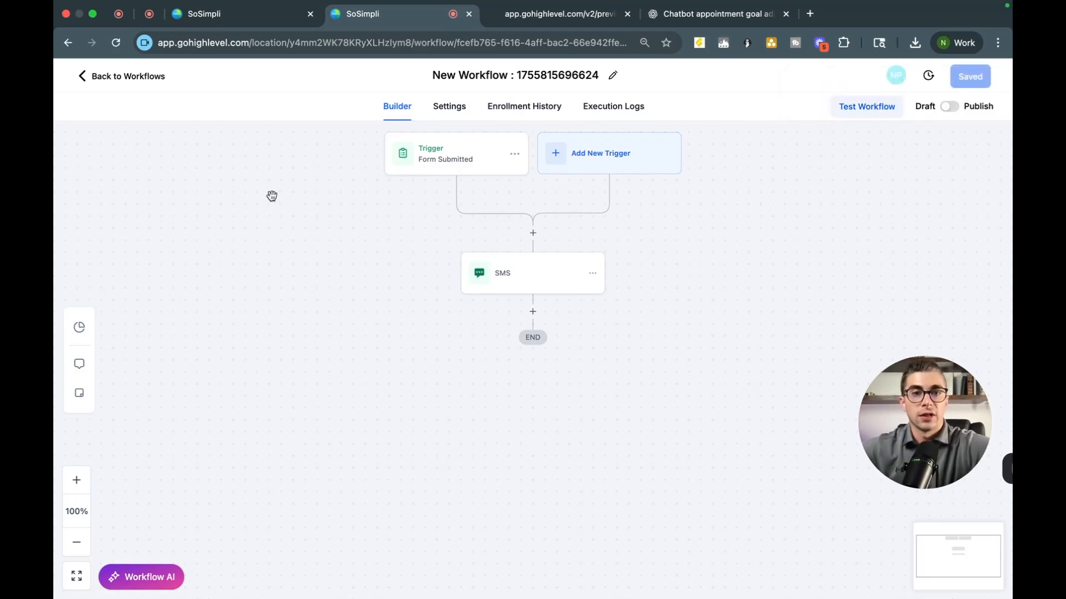
left_click(115, 78)
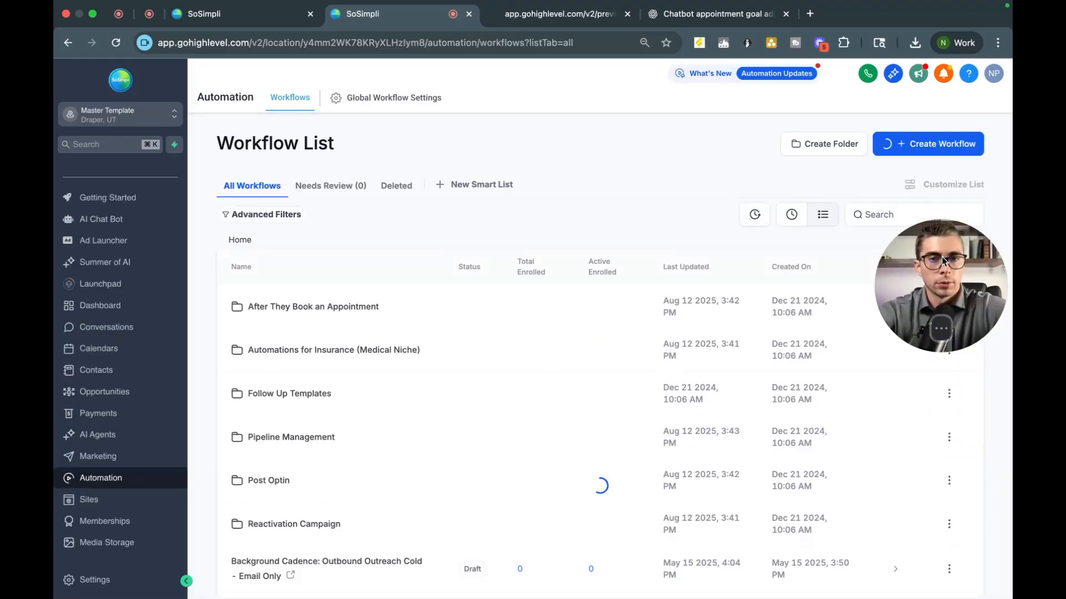
Create a new workflow from scratch and open its trigger selection
left_click(927, 147)
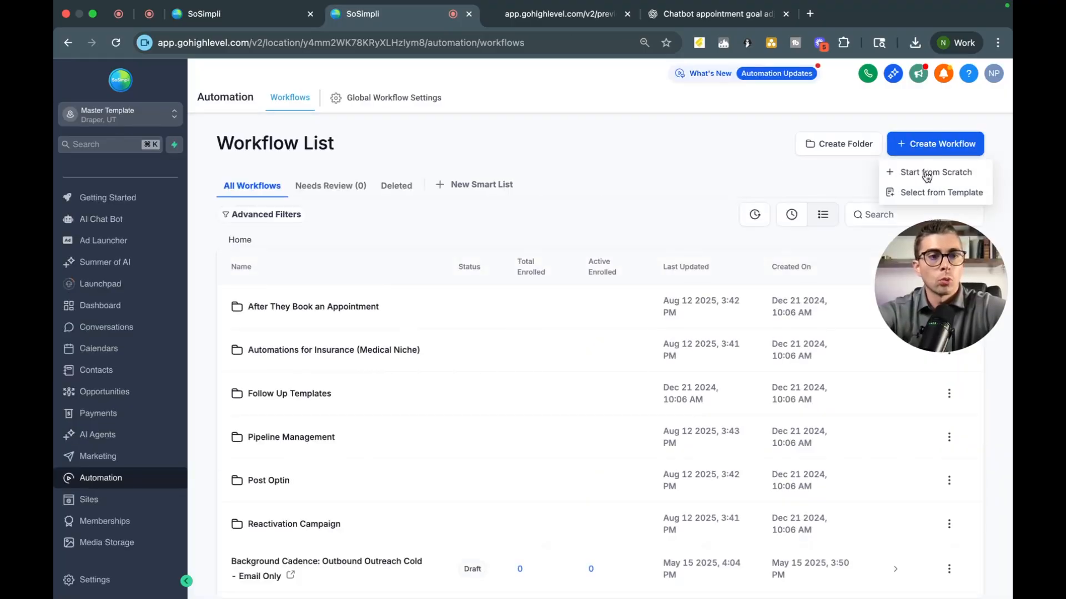
left_click(924, 174)
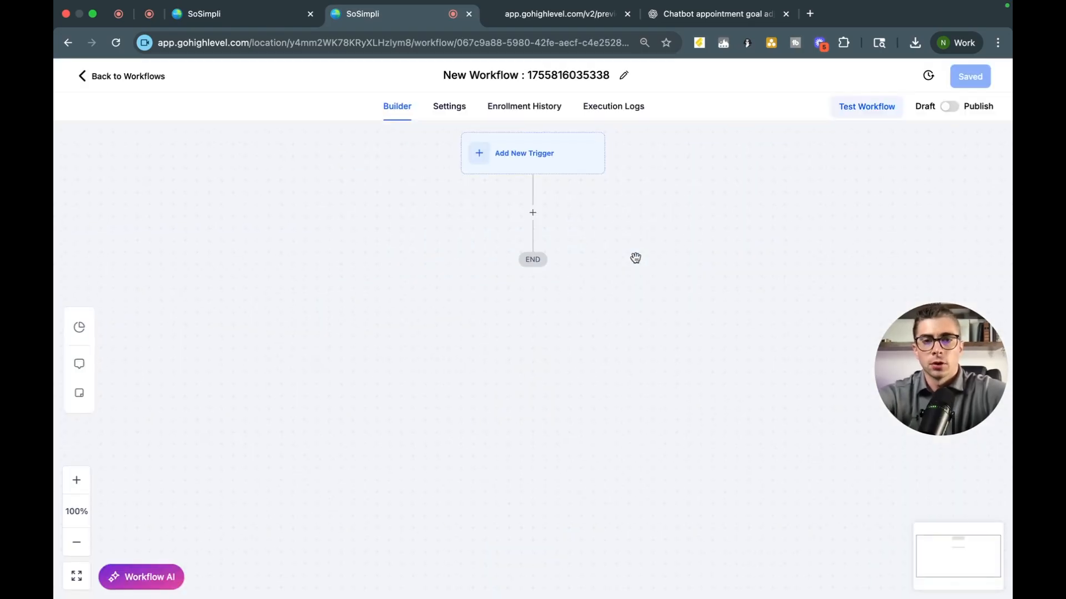
left_click(514, 142)
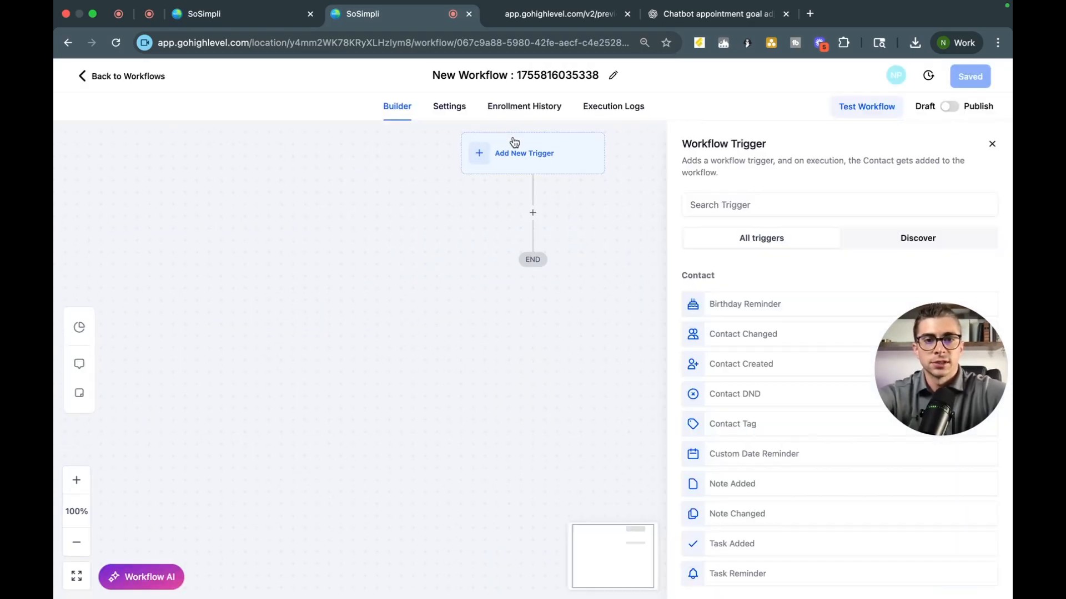
Search the workflow triggers for appointment events and choose Customer Booked Appointment
left_click(693, 213)
type("appoinmen")
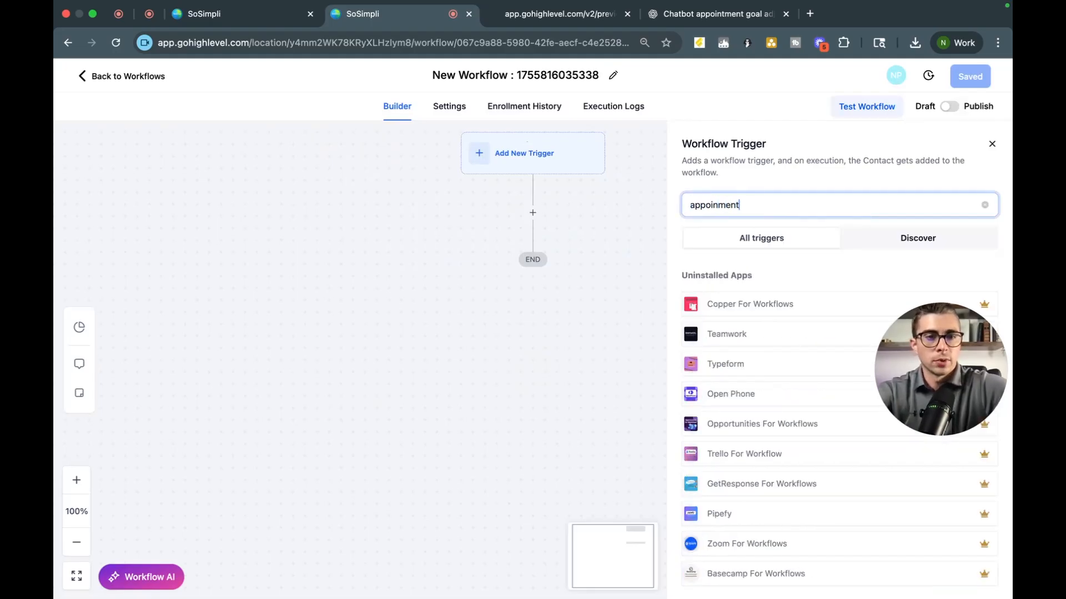
type("t")
key("BackSpace")
key("BackSpace")
key("BackSpace")
key("BackSpace")
key("BackSpace")
key("BackSpace")
key("BackSpace")
key("BackSpace")
key("BackSpace")
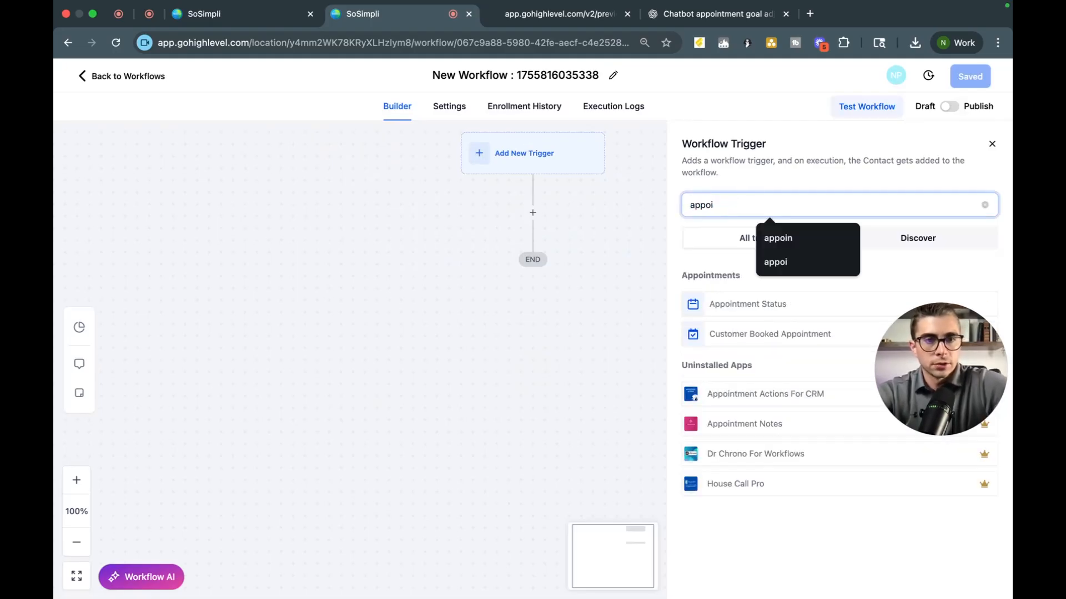
type("cae")
key("BackSpace")
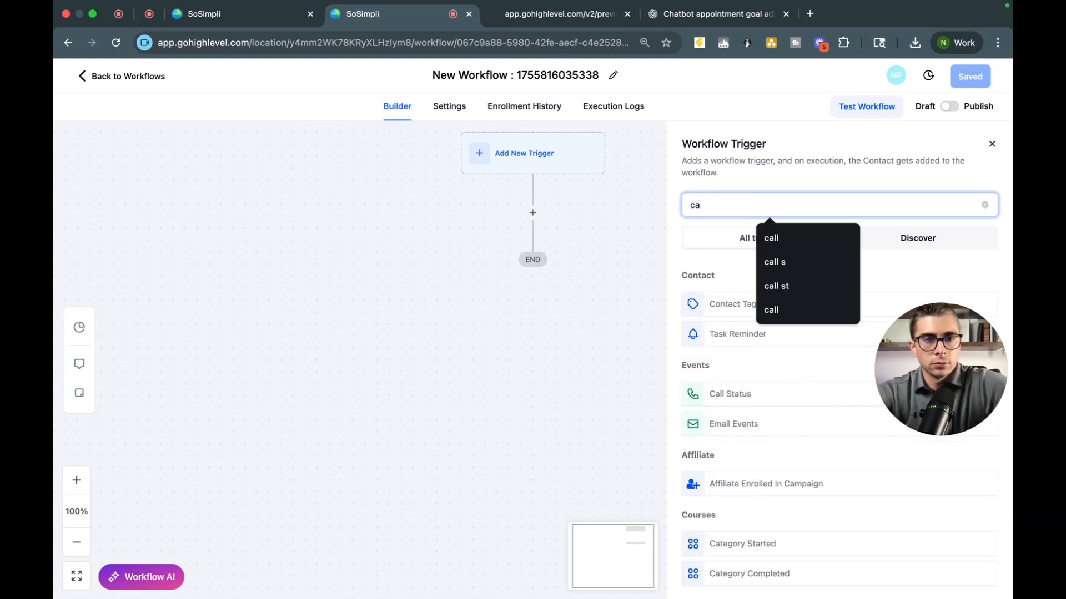
type("len")
key("BackSpace")
key("BackSpace")
key("BackSpace")
key("BackSpace")
type("appoii")
key("BackSpace")
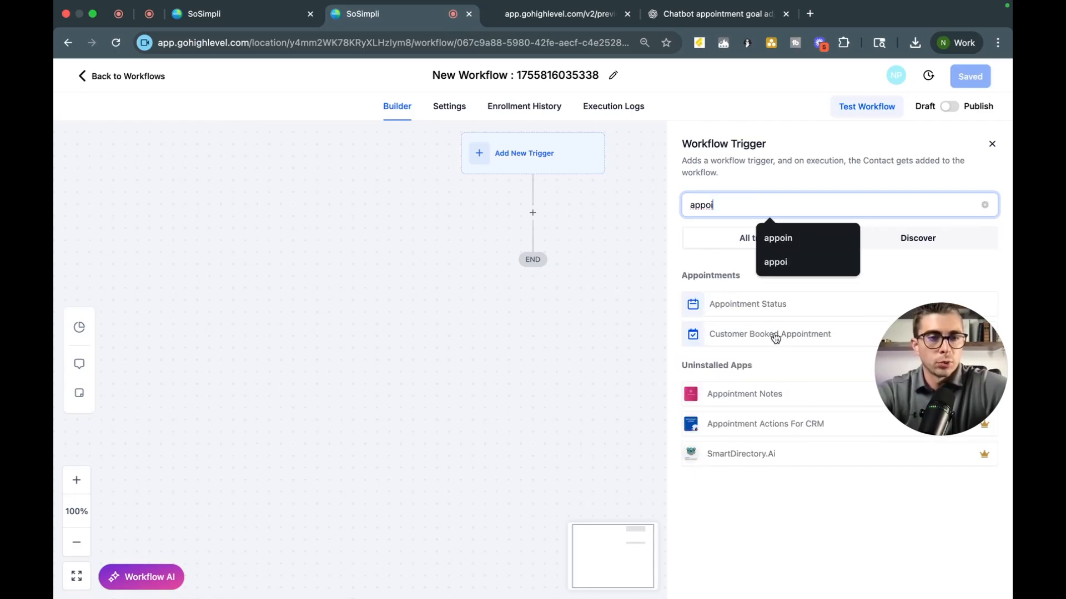
left_click(776, 338)
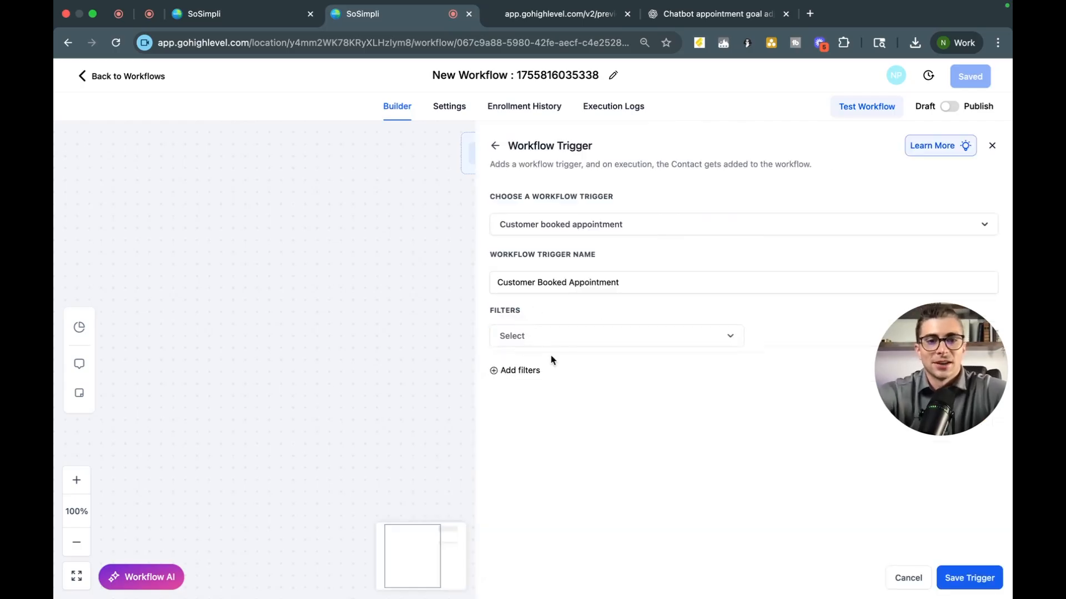
Filter the trigger to bookings in the Roofing test calendar and save the trigger
left_click(543, 340)
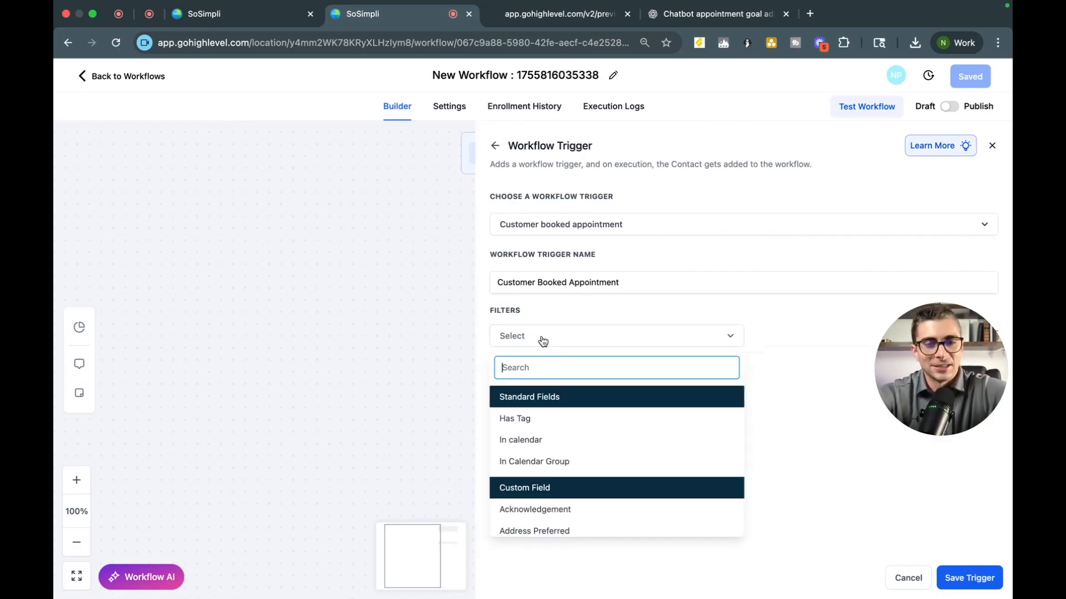
left_click(546, 440)
left_click(834, 337)
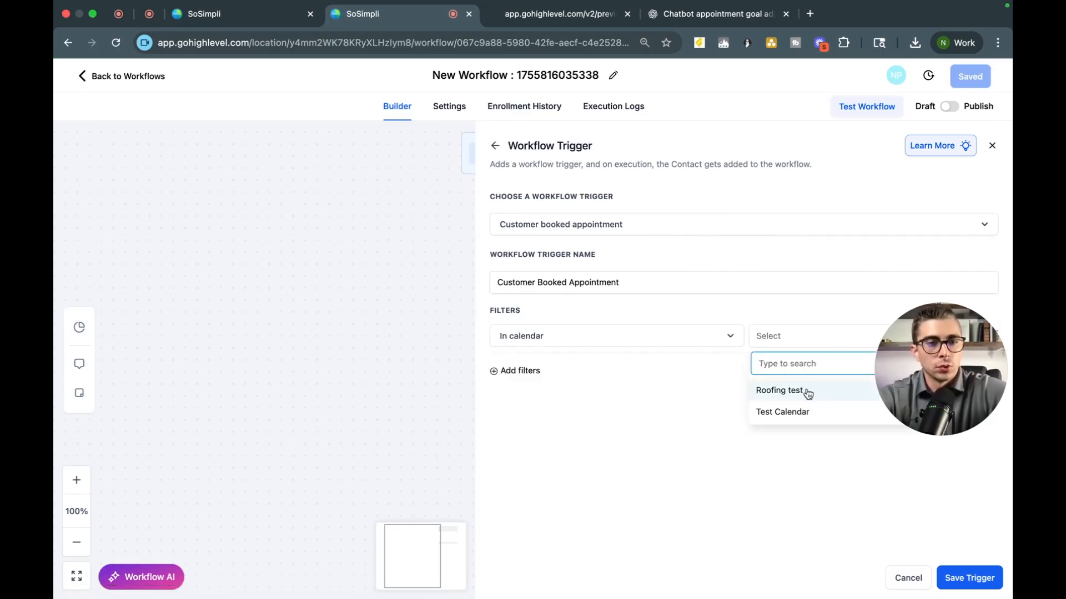
left_click(807, 392)
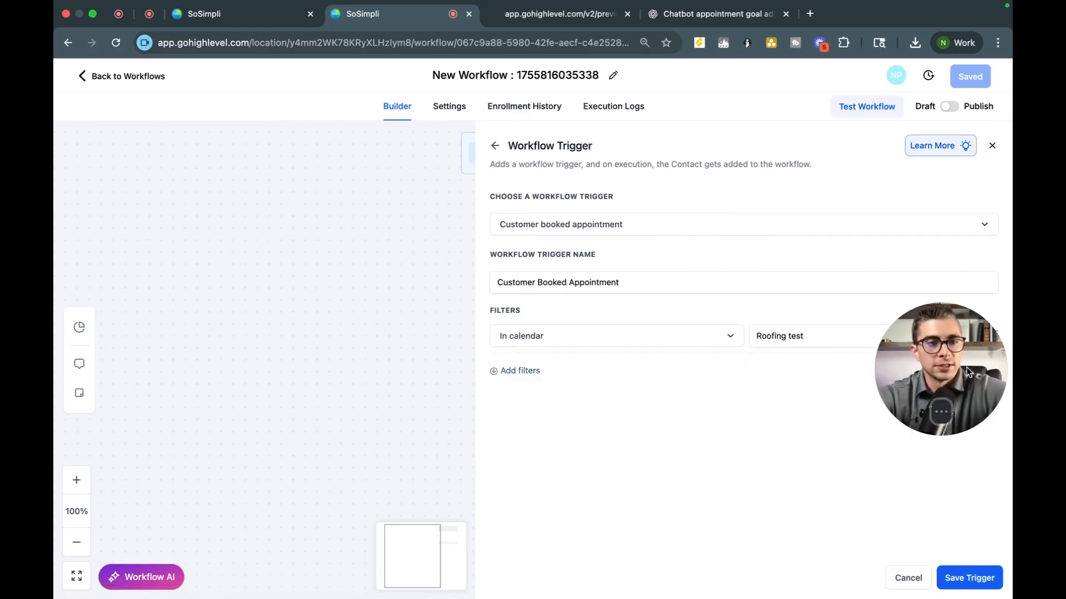
left_click(972, 578)
Add a Send SMS action with a message starting "Thanks so much for booking an appointment" and ending "to confirm.", and save the action
left_click(532, 239)
left_click(743, 202)
type("sms")
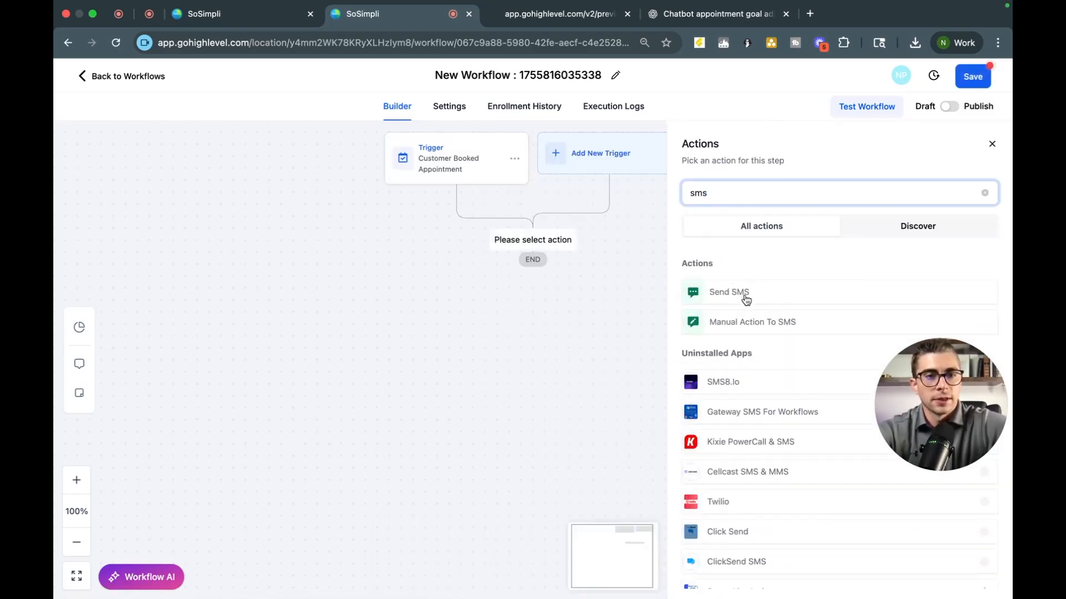
left_click(744, 293)
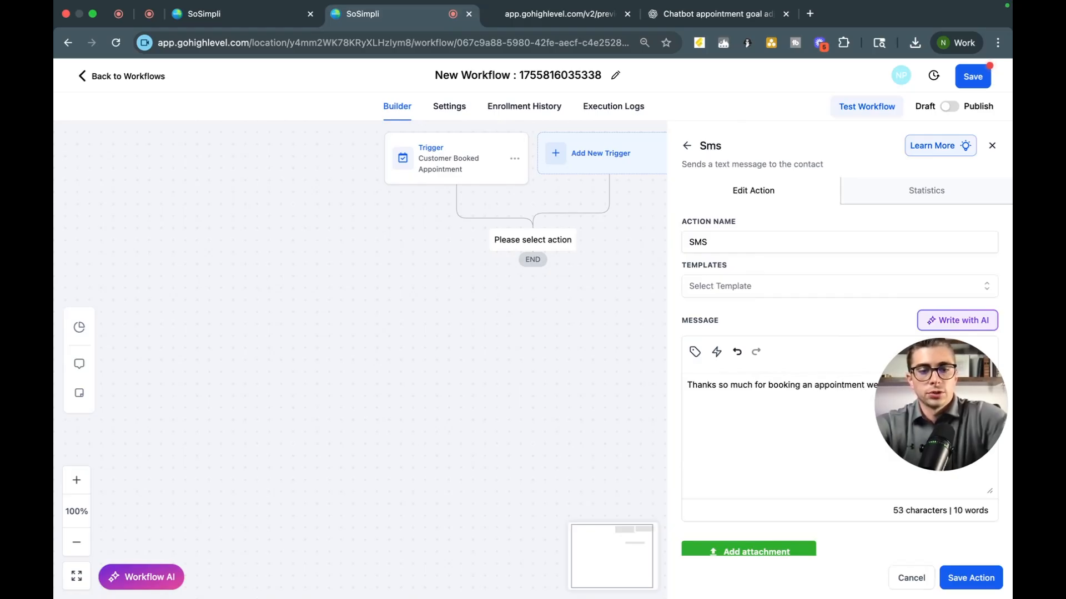
left_click_drag(917, 390, 917, 522)
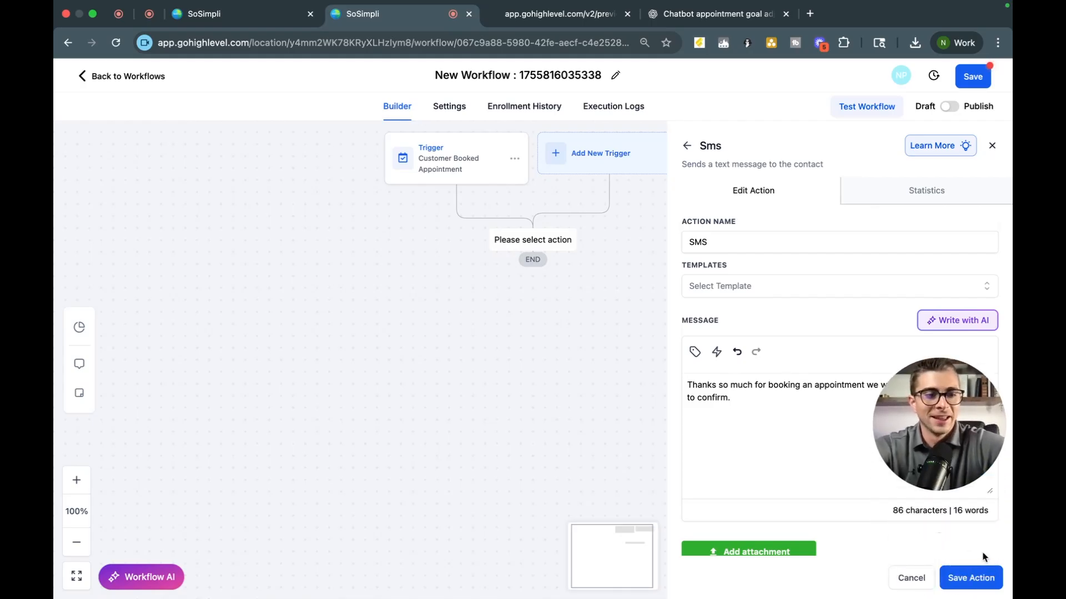
left_click(971, 578)
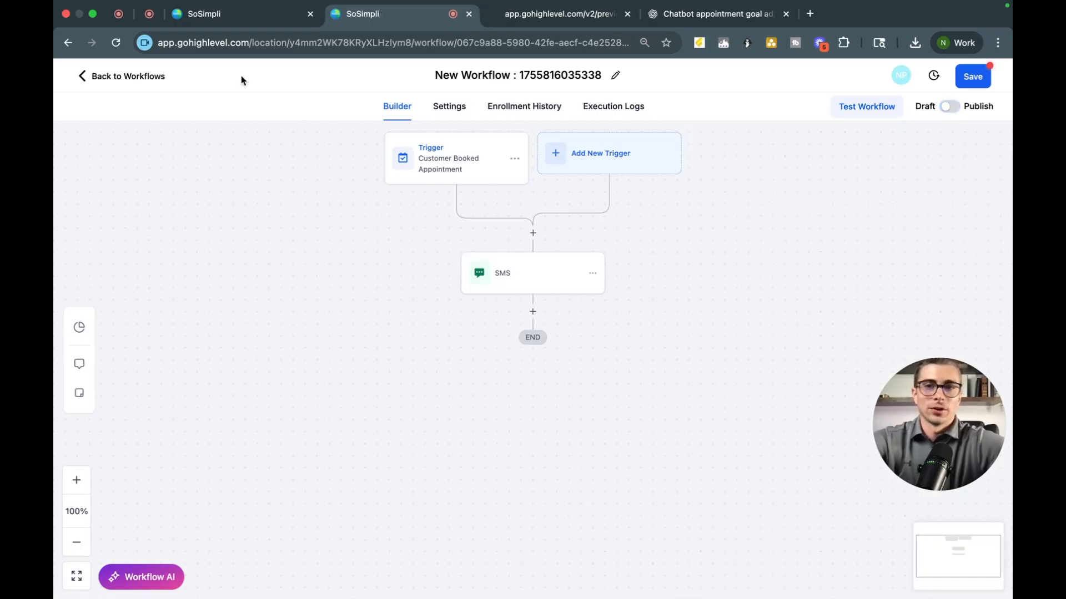
Return to the workflow list, discarding the unsaved workflow changes, and open the Getting Started page
left_click(102, 78)
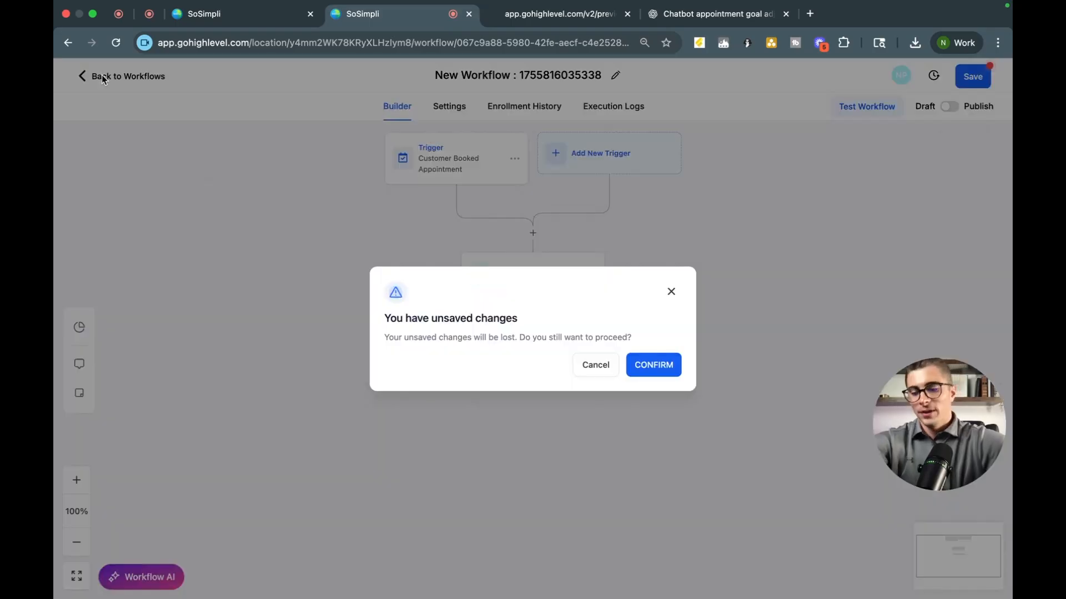
left_click(669, 367)
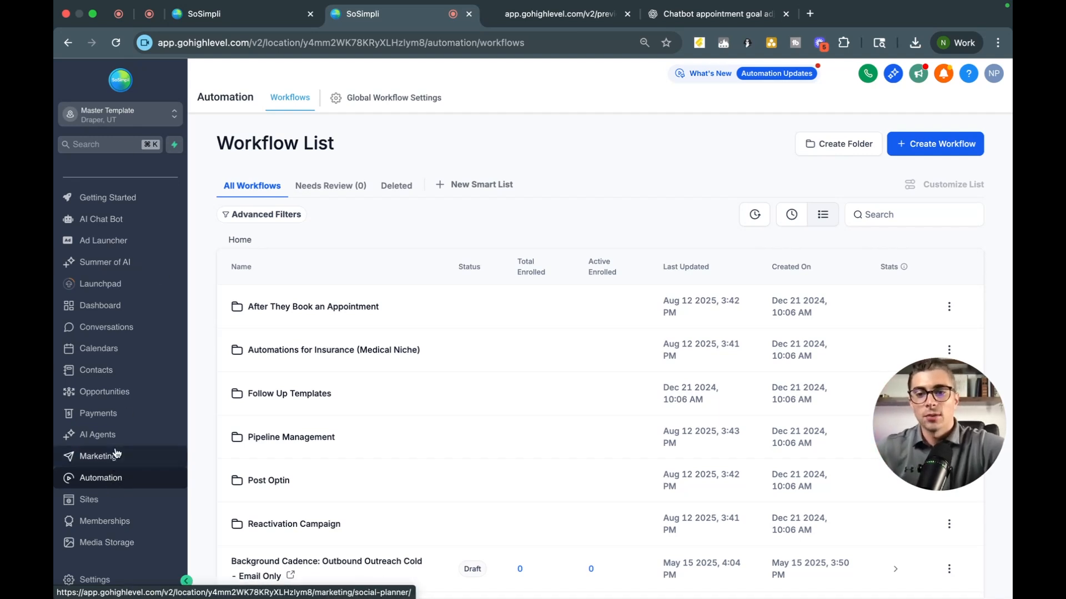
left_click(123, 197)
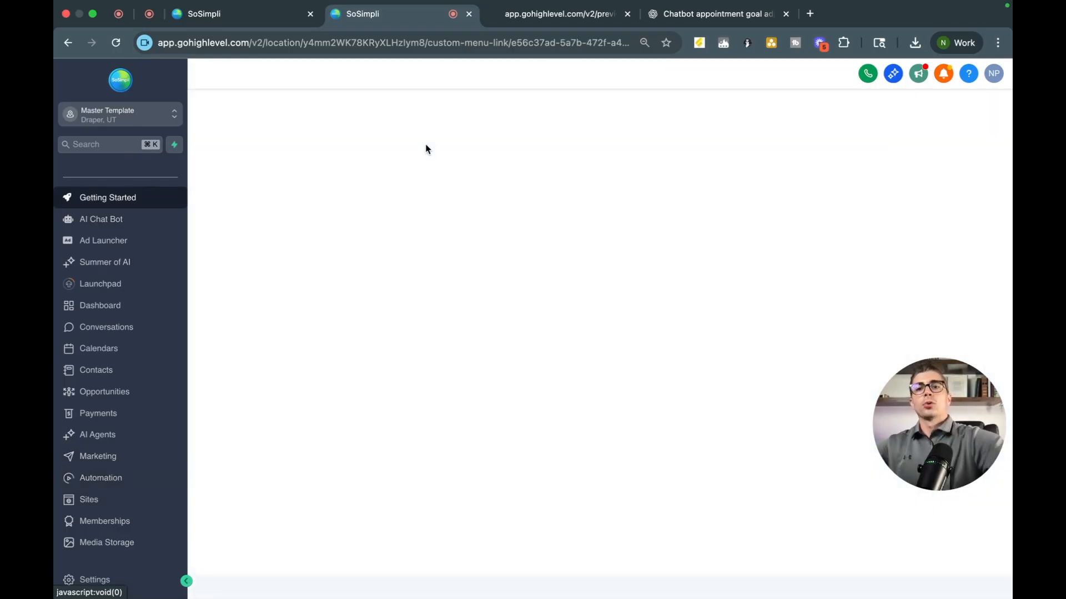